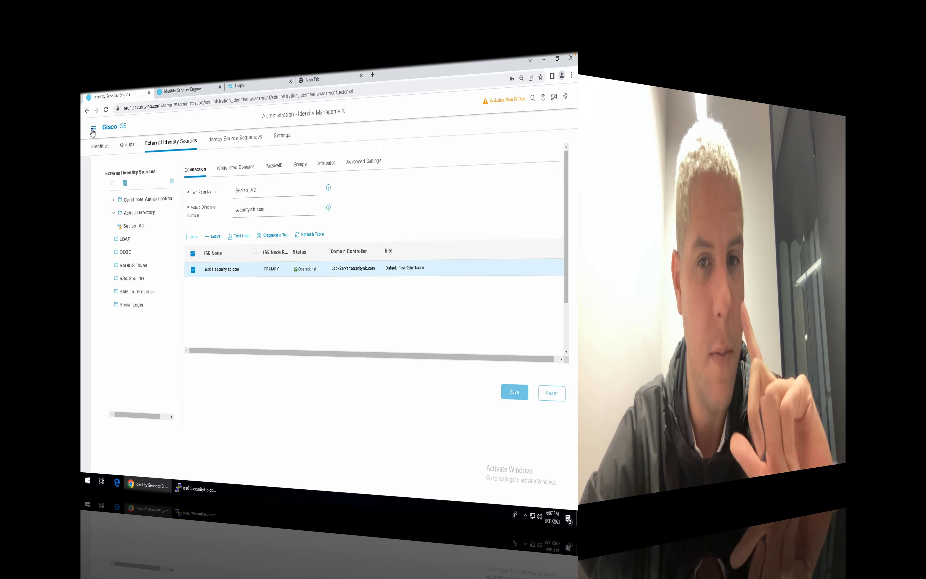
- Open Operations > RADIUS > Live Logs in Cisco ISE
{"action": "left_click", "coordinate": [23, 55]}
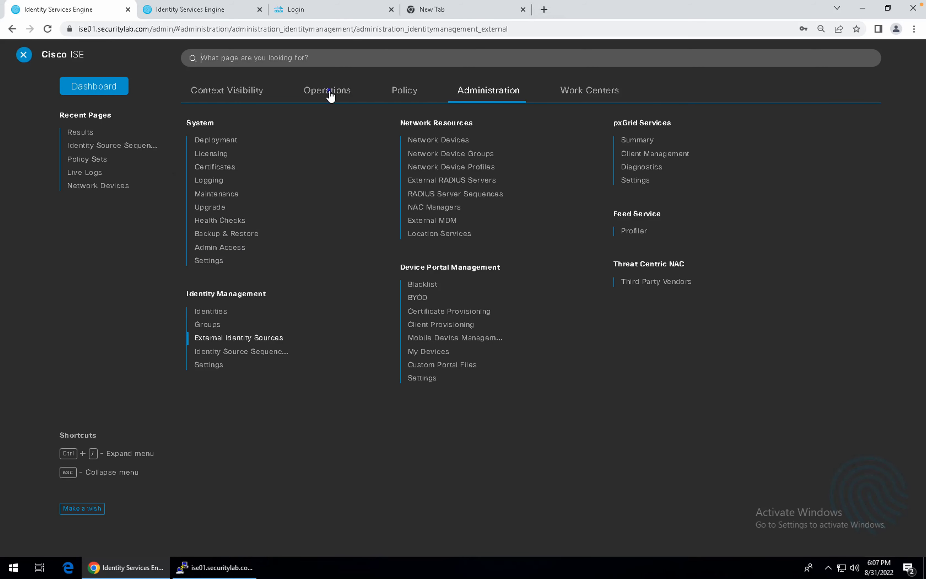
{"action": "left_click", "coordinate": [329, 91]}
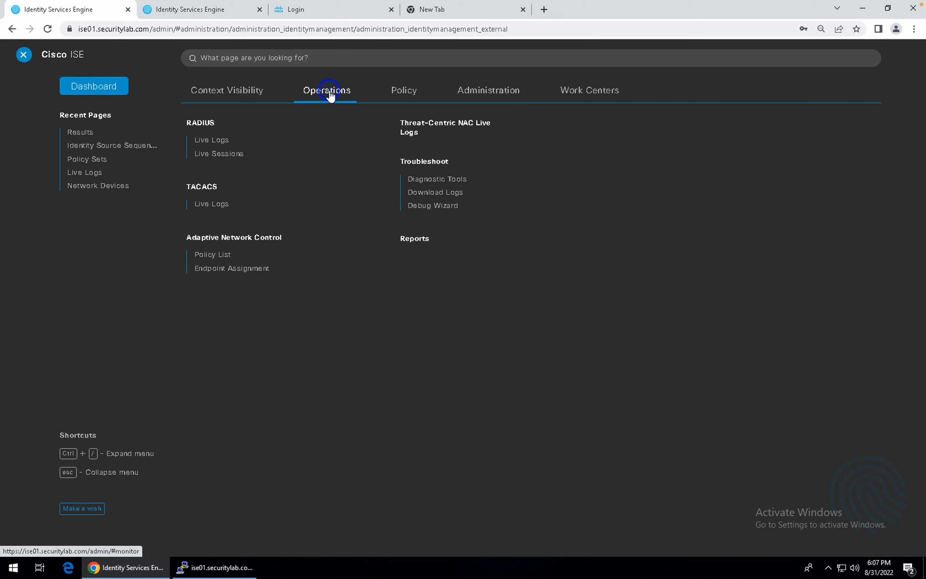
{"action": "left_click", "coordinate": [217, 142]}
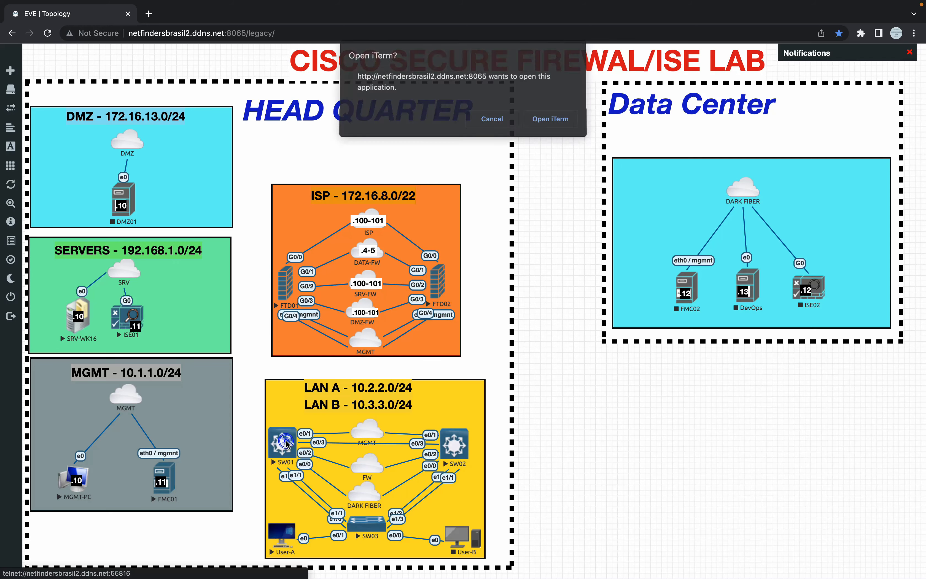
- Open SW03's console session in iTerm2 from the EVE-NG topology
{"action": "left_click", "coordinate": [493, 118]}
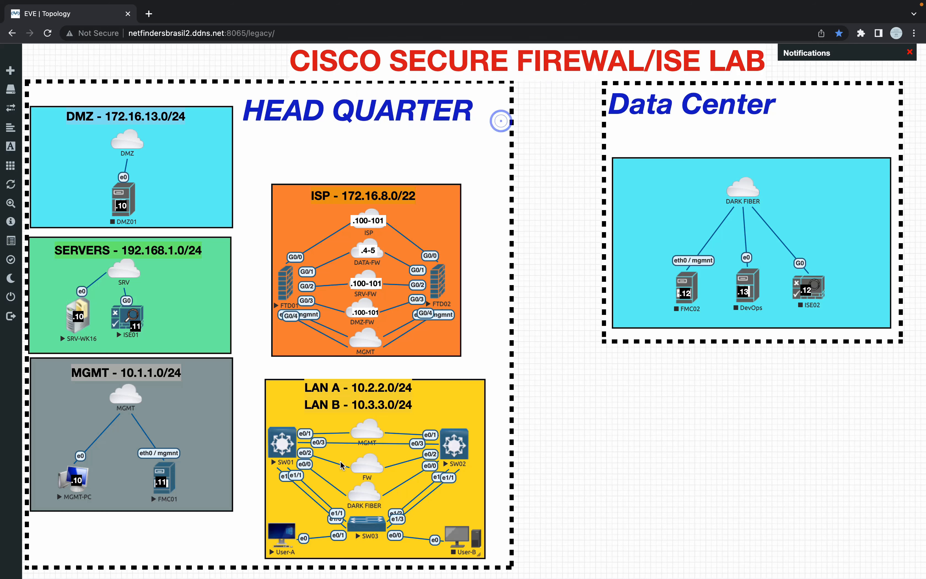
{"action": "left_click", "coordinate": [364, 521]}
{"action": "left_click", "coordinate": [546, 125]}
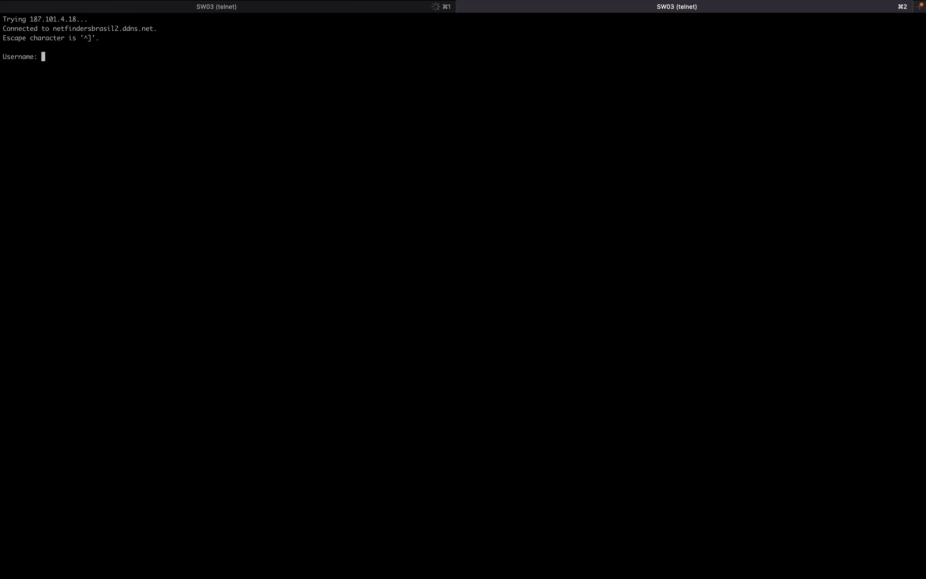
- Log in as admin, enter privileged mode with en, and run sh run | be
{"action": "type", "text": "admin"}
{"action": "key", "text": "Return"}
{"action": "key", "text": "Return"}
{"action": "type", "text": "en"}
{"action": "key", "text": "Return"}
{"action": "key", "text": "Return"}
{"action": "key", "text": "Return"}
{"action": "key", "text": "Return"}
{"action": "key", "text": "Return"}
{"action": "type", "text": "sh run | be"}
{"action": "key", "text": "Return"}
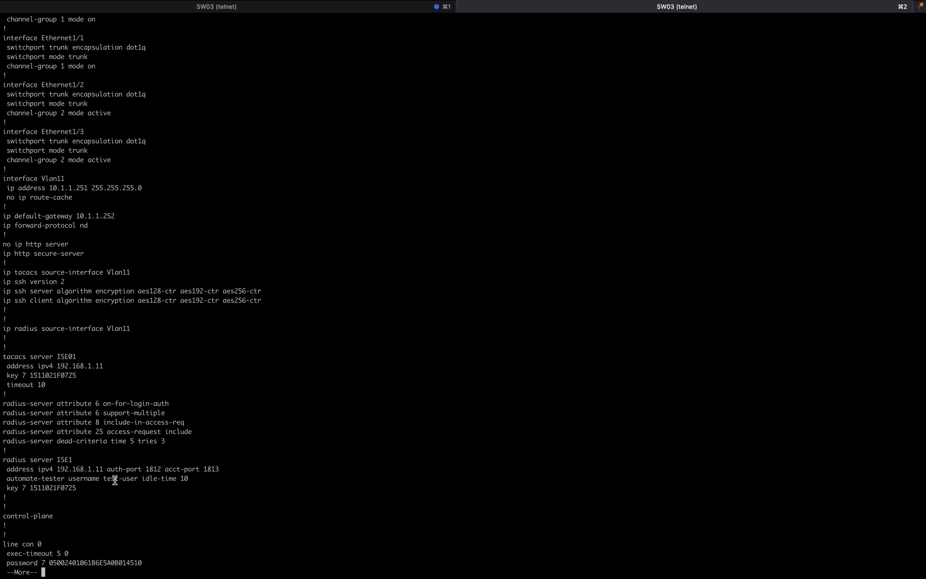
- Page through the rest of SW03's running config to reach interface Ethernet0/1
{"action": "key", "text": "space"}
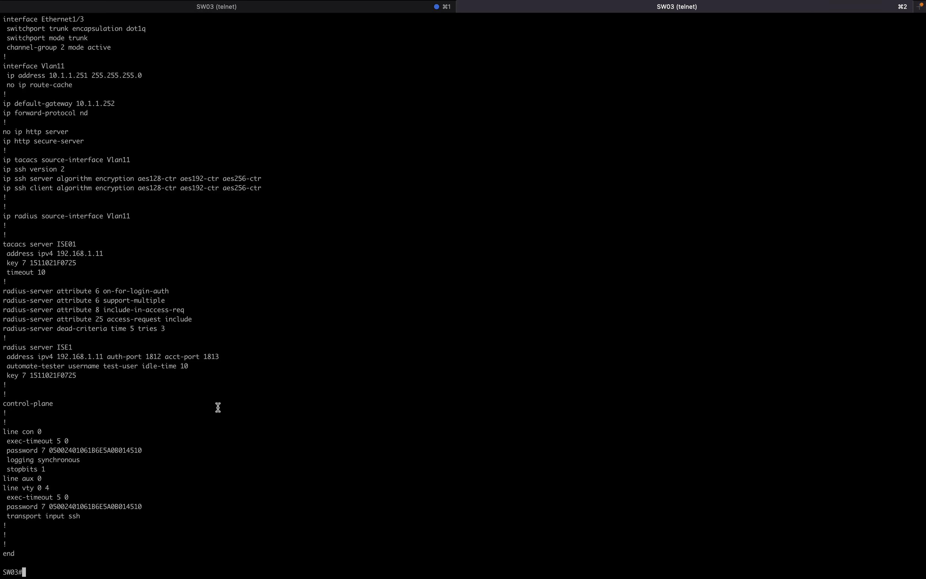
{"action": "scroll", "coordinate": [131, 316], "scroll_direction": "up", "scroll_amount": 15}
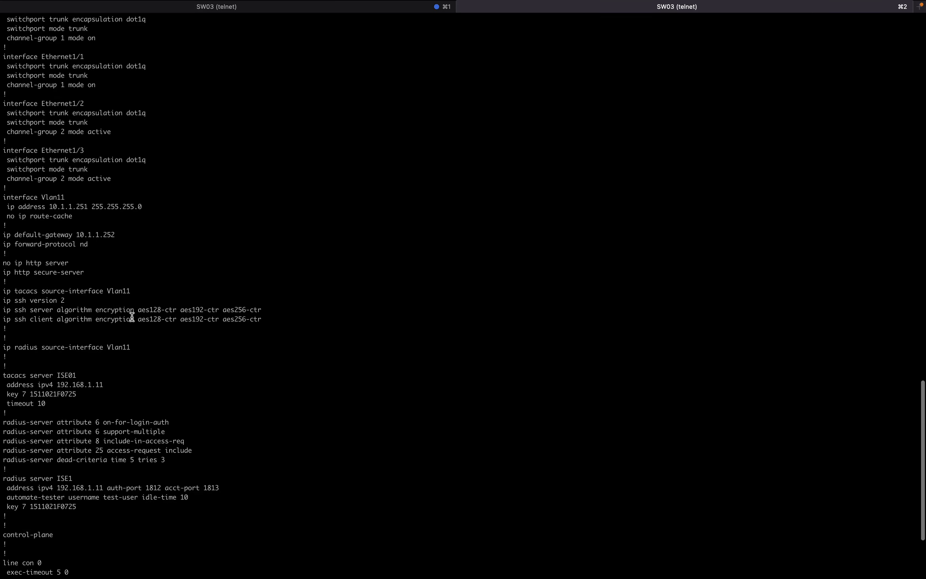
{"action": "key", "text": "super+Tab"}
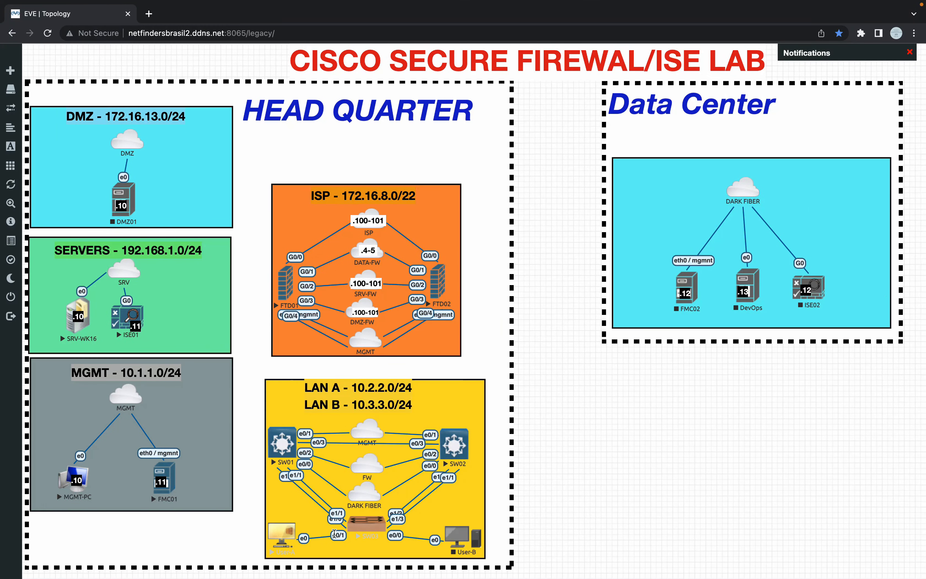
{"action": "left_click", "coordinate": [336, 533]}
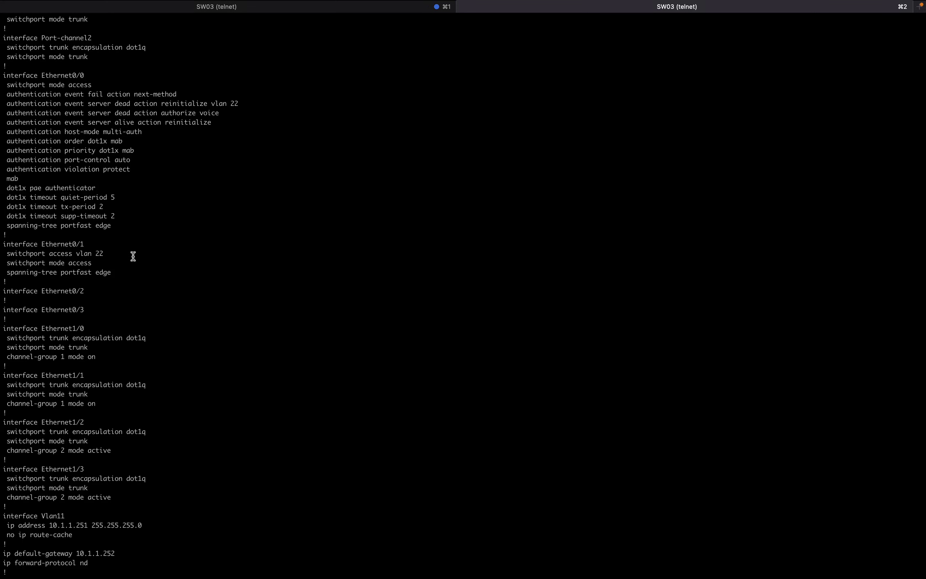
{"action": "scroll", "coordinate": [133, 255], "scroll_direction": "down", "scroll_amount": 3}
{"action": "scroll", "coordinate": [133, 256], "scroll_direction": "down", "scroll_amount": 8}
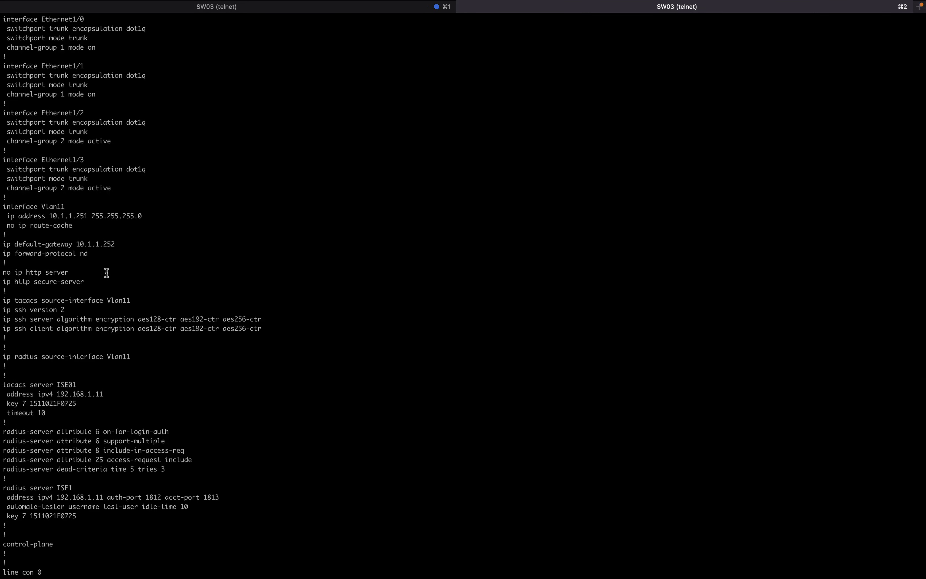
{"action": "scroll", "coordinate": [107, 272], "scroll_direction": "up", "scroll_amount": 9}
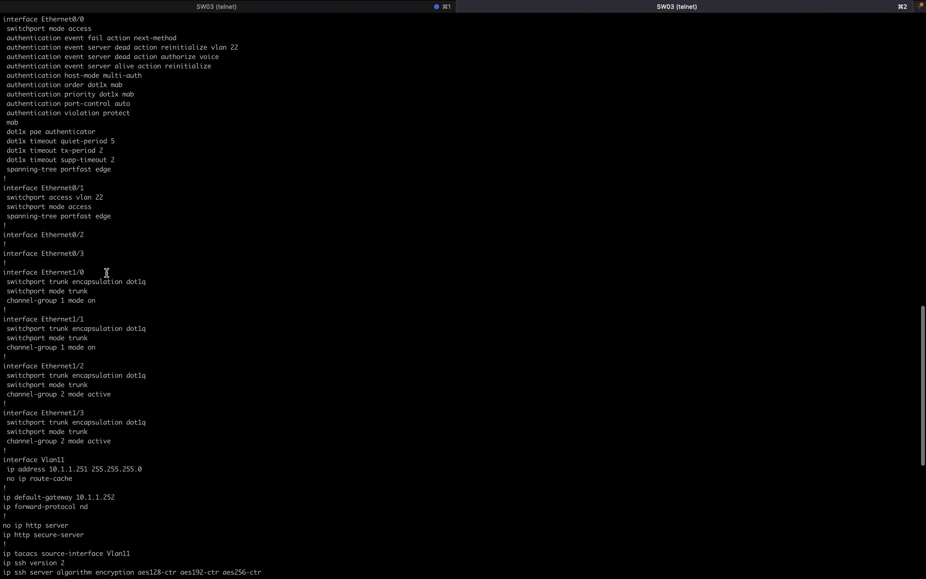
- Highlight Ethernet0/1's access VLAN 22 lines, then move to the desktop space
{"action": "left_click_drag", "start_coordinate": [115, 228], "coordinate": [2, 193]}
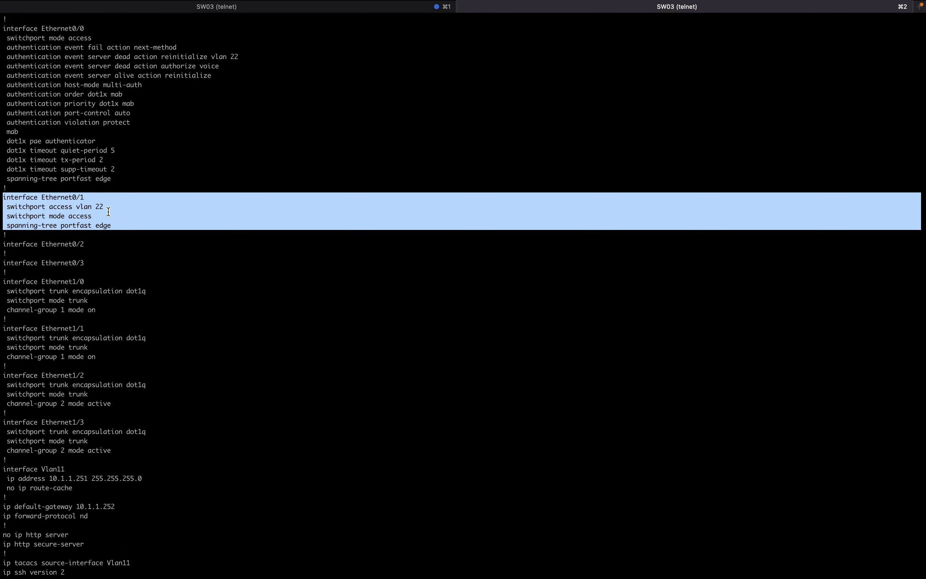
{"action": "key", "text": "ctrl+Right"}
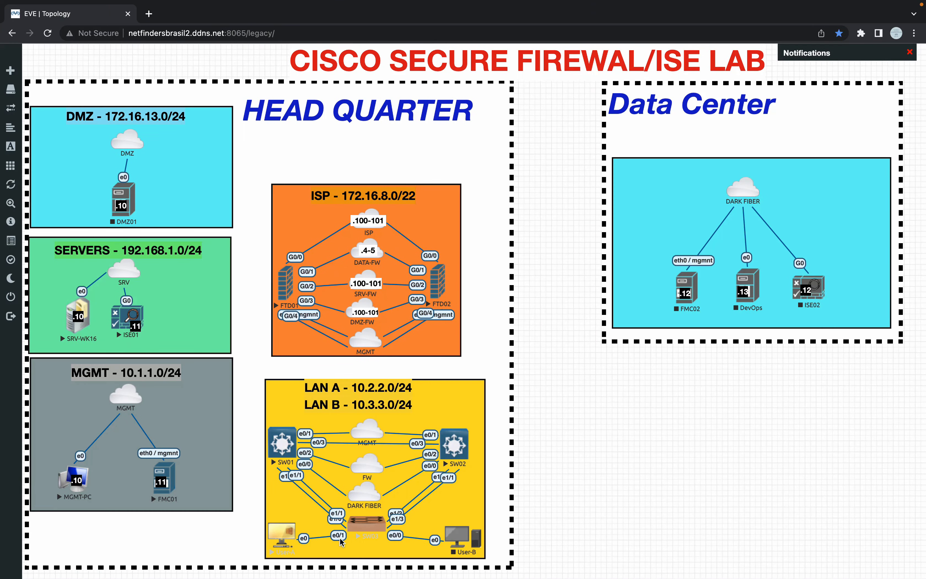
{"action": "key", "text": "ctrl+Left"}
{"action": "key", "text": "ctrl+Left"}
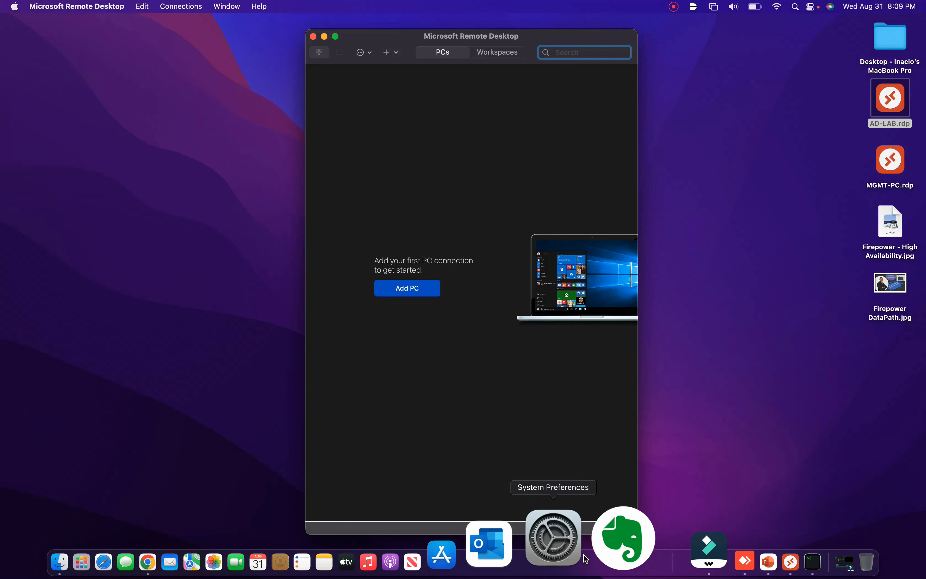
- Scroll the SW03 - Authenticator note to Ethernet0/0 and select its dot1x and MAB authentication commands
{"action": "left_click", "coordinate": [596, 562]}
{"action": "scroll", "coordinate": [477, 249], "scroll_direction": "down", "scroll_amount": 15}
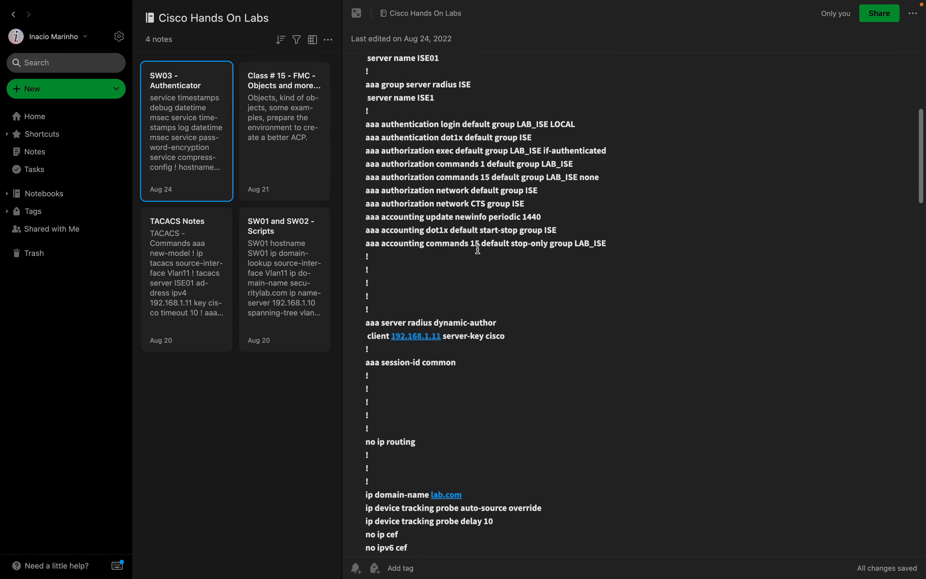
{"action": "scroll", "coordinate": [478, 249], "scroll_direction": "down", "scroll_amount": 15}
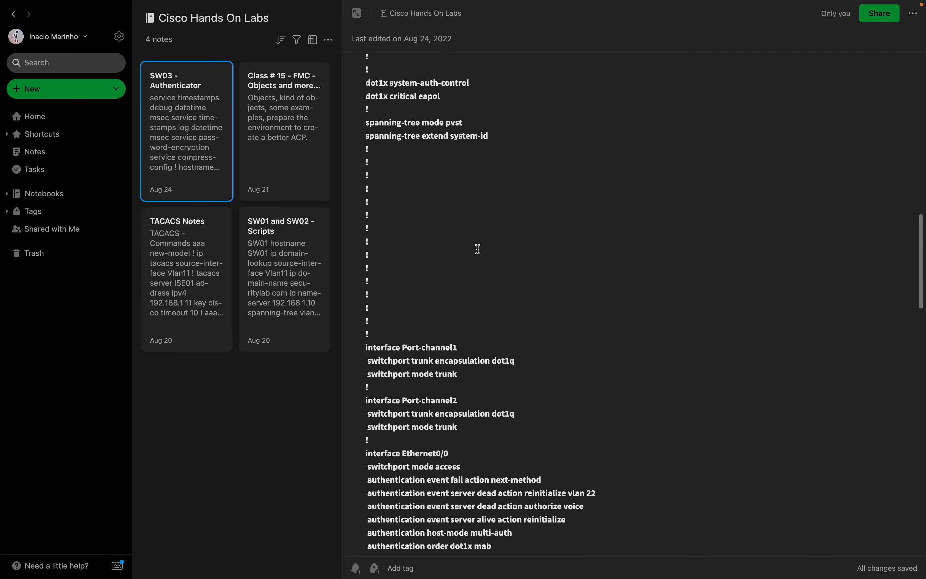
{"action": "scroll", "coordinate": [478, 249], "scroll_direction": "down", "scroll_amount": 5}
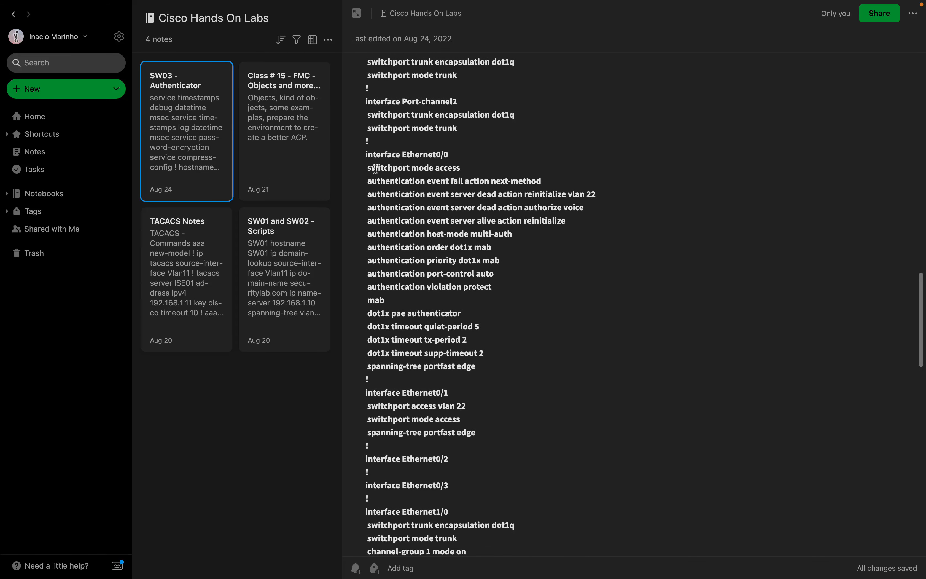
{"action": "key", "text": "ctrl+Right"}
{"action": "key", "text": "ctrl+Right"}
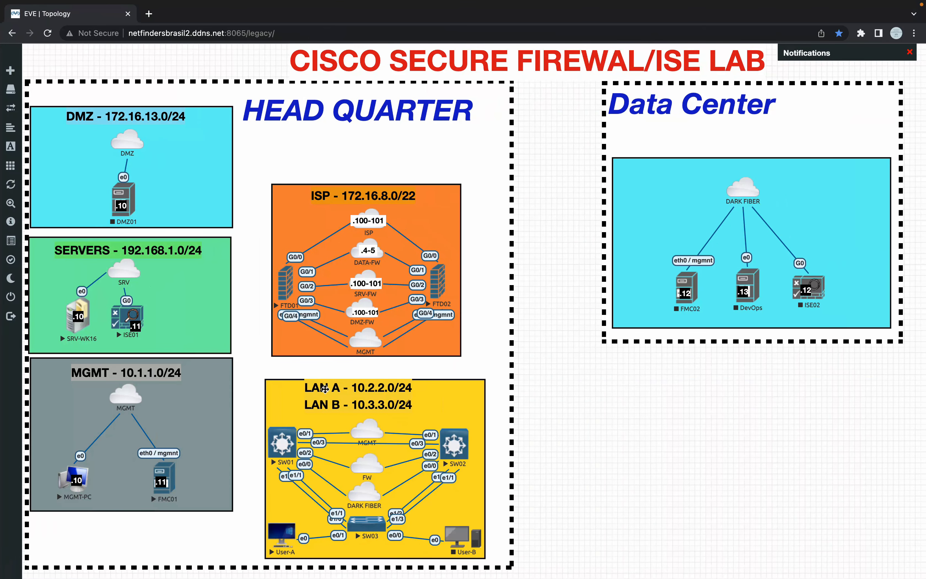
{"action": "key", "text": "ctrl+Left"}
{"action": "key", "text": "ctrl+Left"}
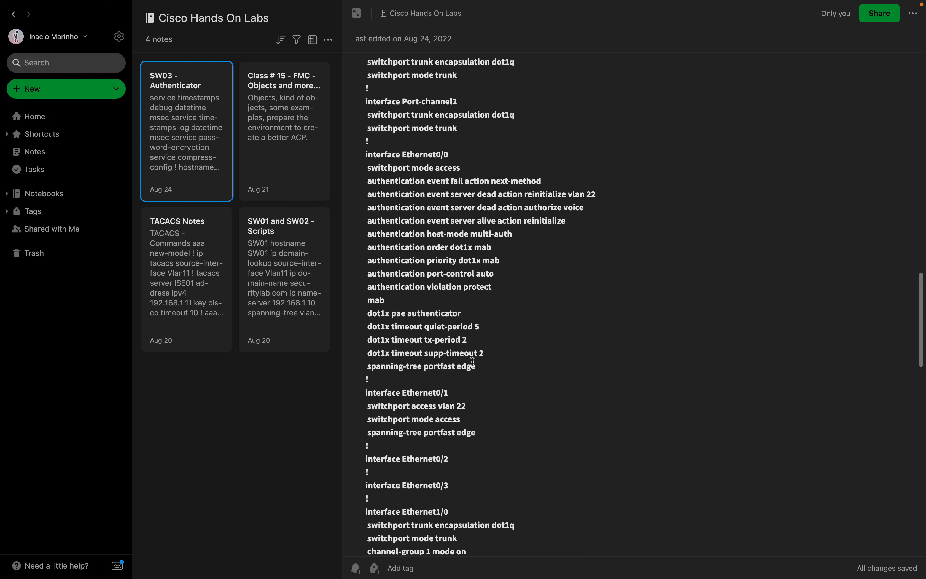
{"action": "left_click_drag", "start_coordinate": [482, 367], "coordinate": [361, 168]}
{"action": "key", "text": "super+c"}
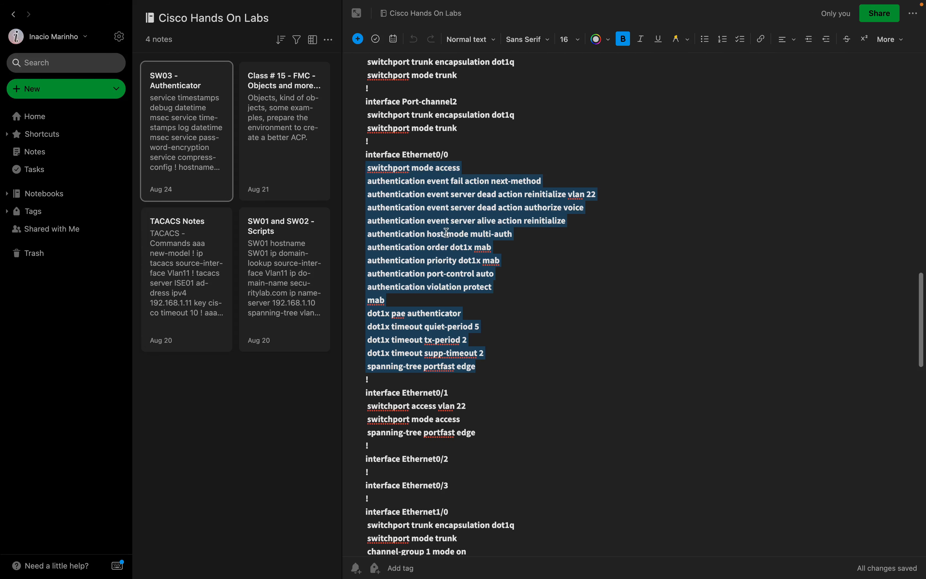
{"action": "key", "text": "super+Tab"}
- Enter configuration mode for interface Ethernet0/1 with conf t and inter e0/1
{"action": "left_click", "coordinate": [442, 305]}
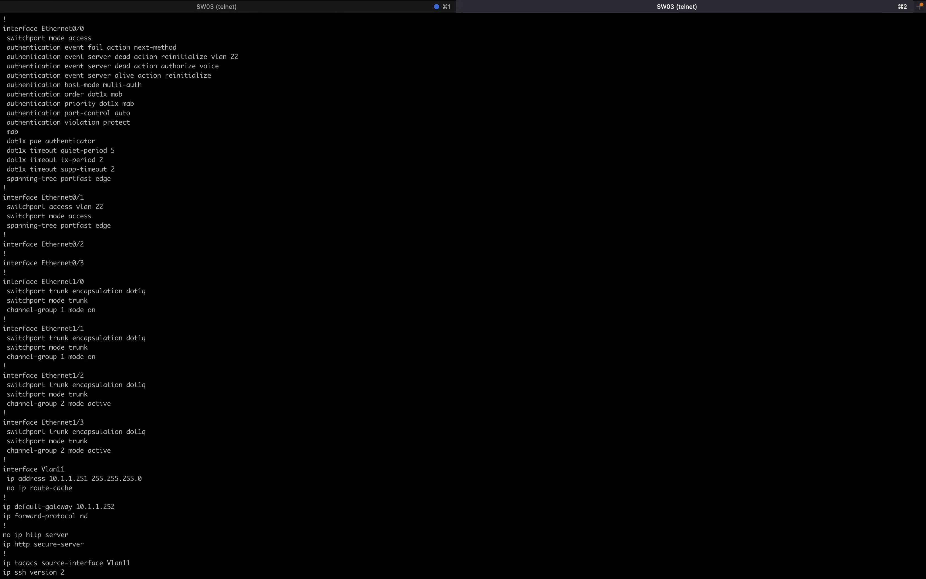
{"action": "type", "text": "conf t"}
{"action": "key", "text": "Return"}
{"action": "key", "text": "Return"}
{"action": "key", "text": "Return"}
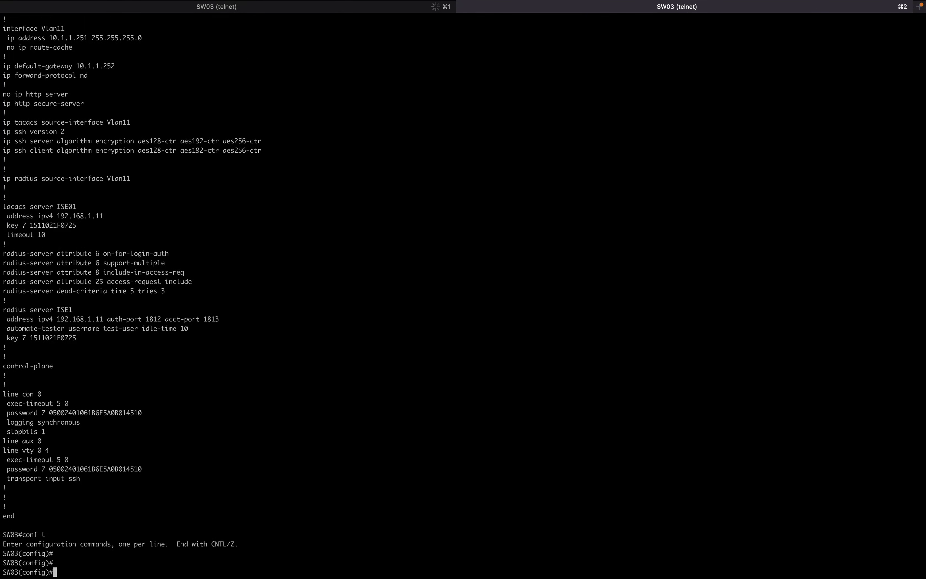
{"action": "key", "text": "Return"}
{"action": "type", "text": "inter e0/1"}
{"action": "key", "text": "Return"}
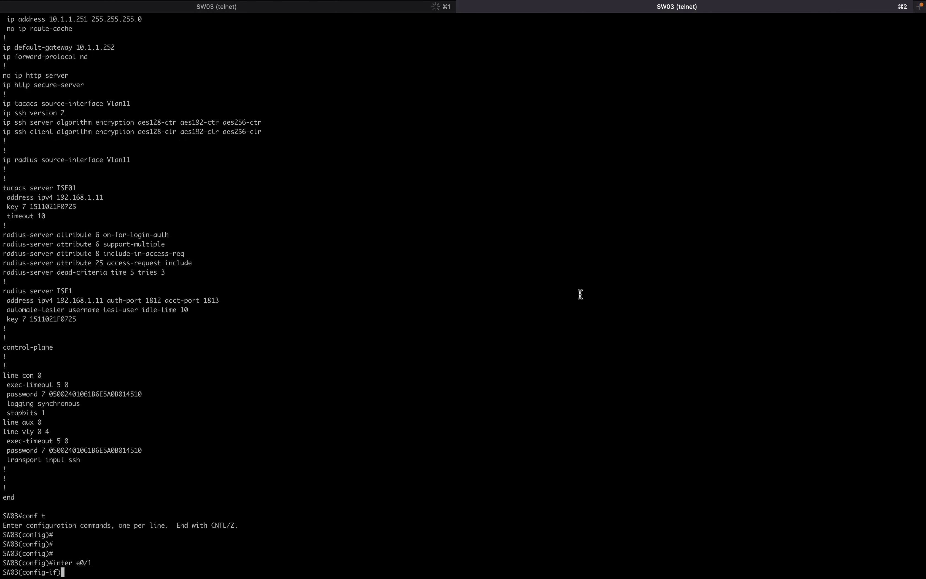
- Paste the prepared dot1x/MAB authentication lines, then exit with end
{"action": "right_click", "coordinate": [619, 306]}
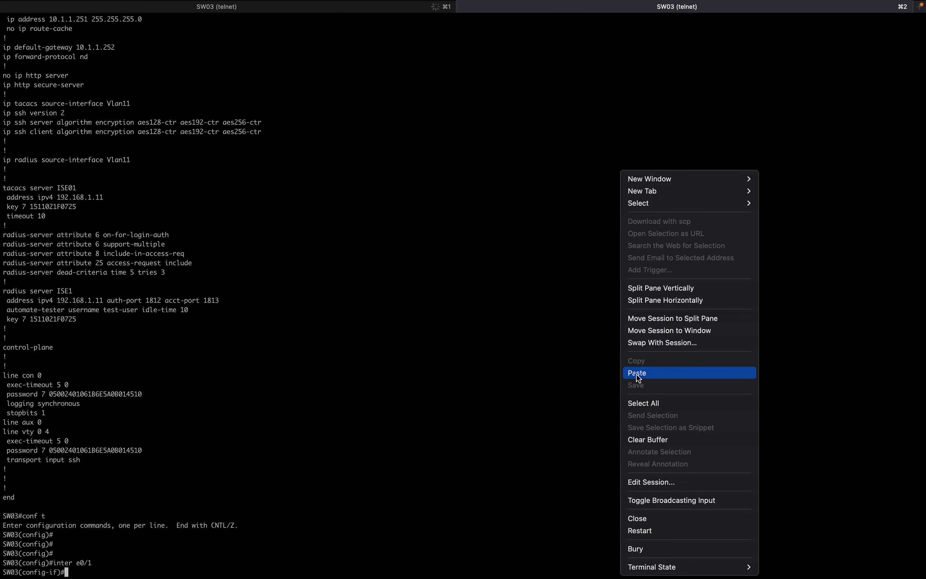
{"action": "left_click", "coordinate": [636, 374]}
{"action": "key", "text": "Return"}
{"action": "key", "text": "Return"}
{"action": "key", "text": "Return"}
{"action": "key", "text": "Return"}
{"action": "key", "text": "Return"}
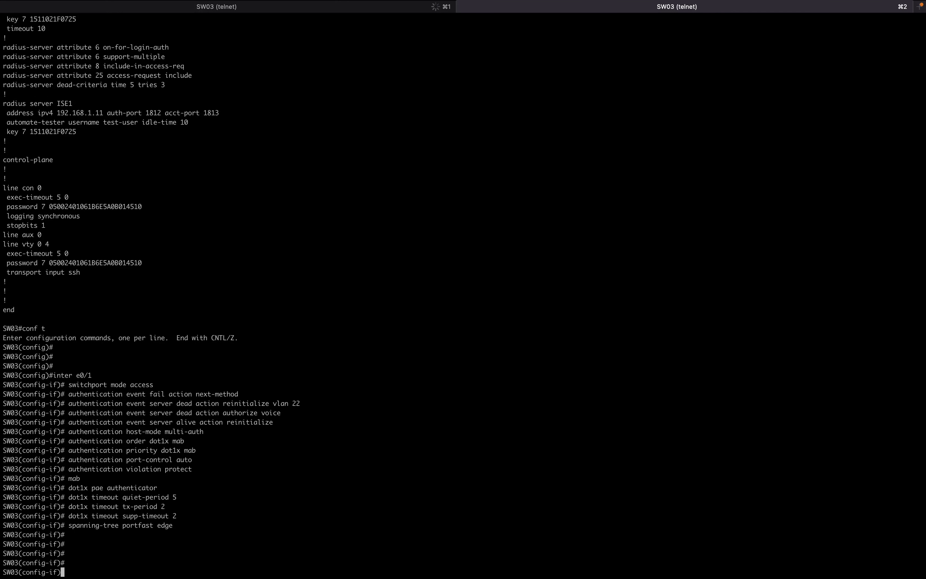
{"action": "type", "text": "end"}
{"action": "key", "text": "Return"}
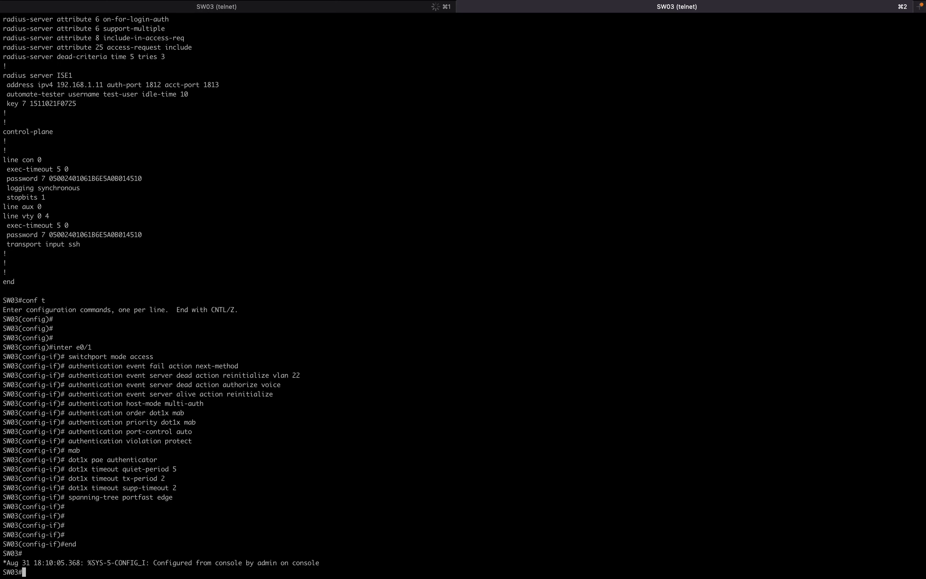
{"action": "key", "text": "Return"}
{"action": "key", "text": "Return"}
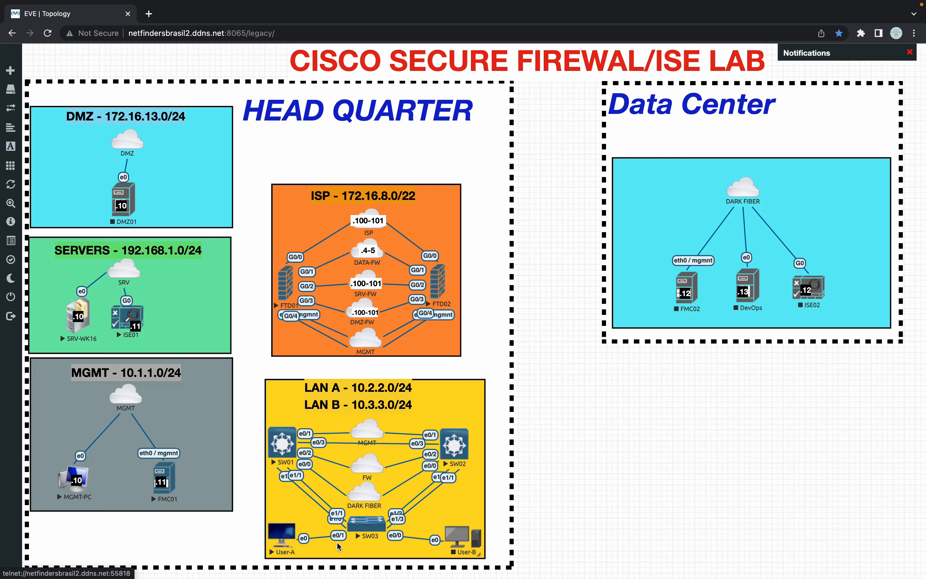
- Start typing show authentication sessions on SW03 using Tab completion
{"action": "left_click_drag", "start_coordinate": [340, 547], "coordinate": [340, 535]}
{"action": "left_click", "coordinate": [319, 540]}
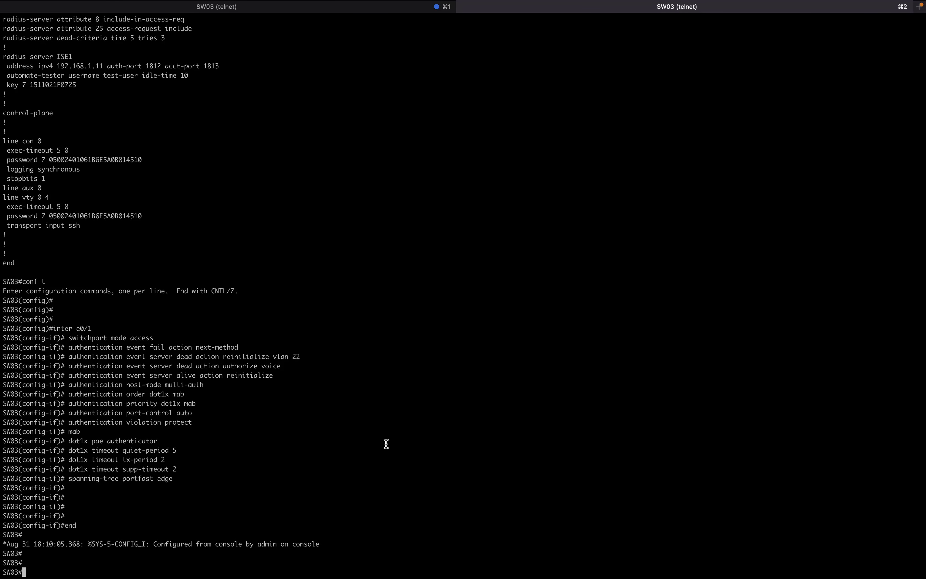
{"action": "key", "text": "Return"}
{"action": "key", "text": "Return"}
{"action": "key", "text": "Return"}
{"action": "key", "text": "Return"}
{"action": "type", "text": "sh"}
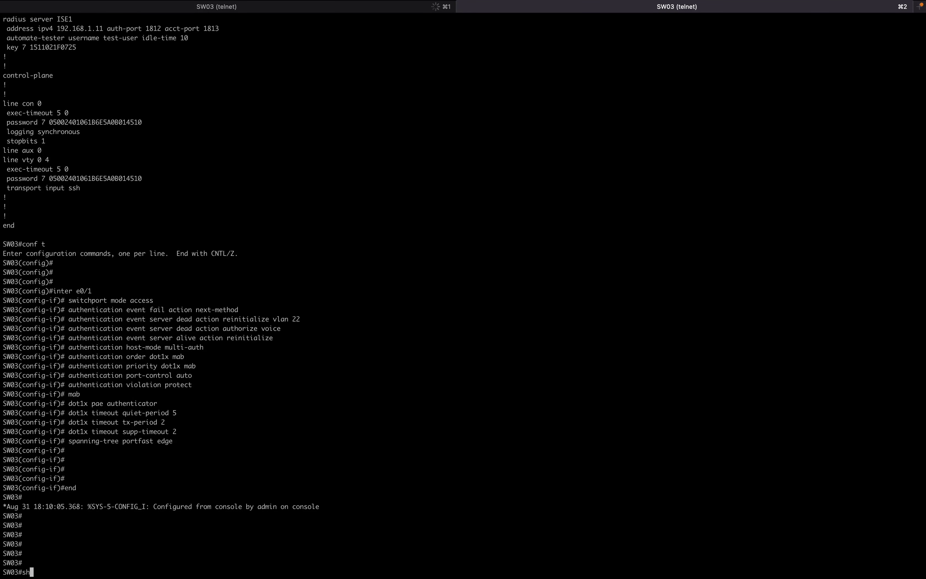
{"action": "type", "text": "ow aute"}
{"action": "key", "text": "Tab"}
{"action": "key", "text": "BackSpace"}
{"action": "type", "text": "h"}
{"action": "key", "text": "Tab"}
{"action": "type", "text": "sess"}
{"action": "key", "text": "Tab"}
- Finish the command for interface ethernet 0/1 details and run it, finding no sessions
{"action": "type", "text": "i"}
{"action": "type", "text": "nter"}
{"action": "key", "text": "Tab"}
{"action": "type", "text": "ether"}
{"action": "key", "text": "Tab"}
{"action": "type", "text": "net 0/1"}
{"action": "type", "text": "deta"}
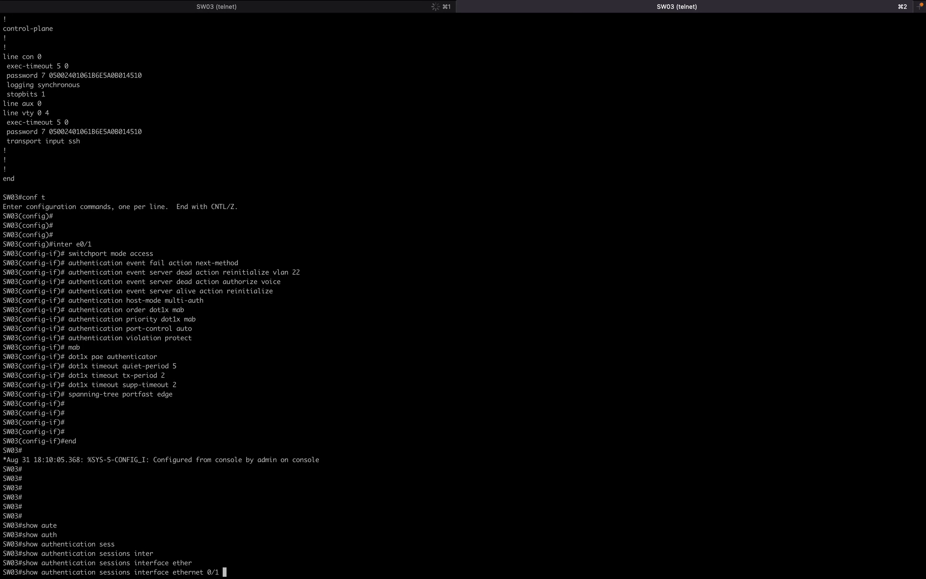
{"action": "key", "text": "Tab"}
{"action": "key", "text": "Return"}
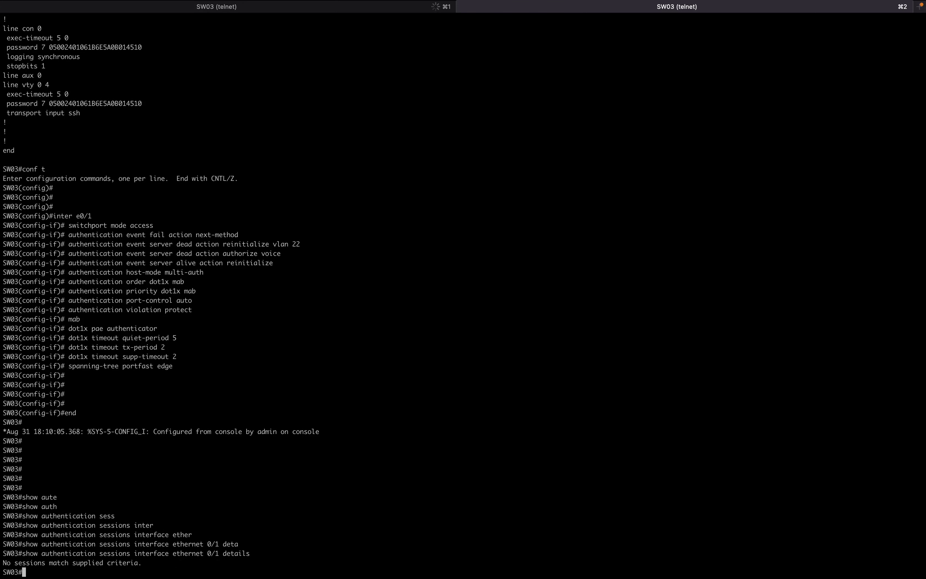
{"action": "key", "text": "Return"}
{"action": "key", "text": "Return"}
{"action": "key", "text": "Return"}
{"action": "key", "text": "Return"}
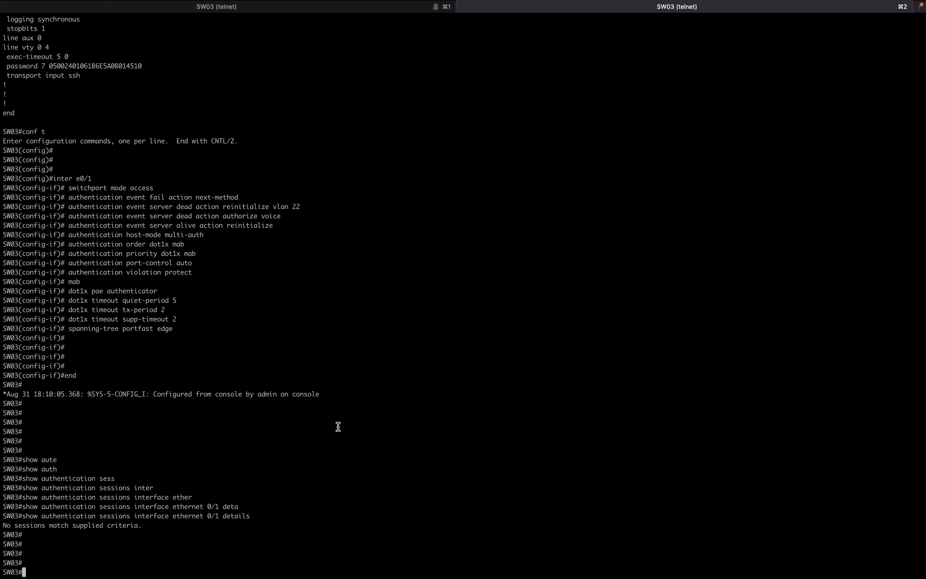
{"action": "key", "text": "super+Tab"}
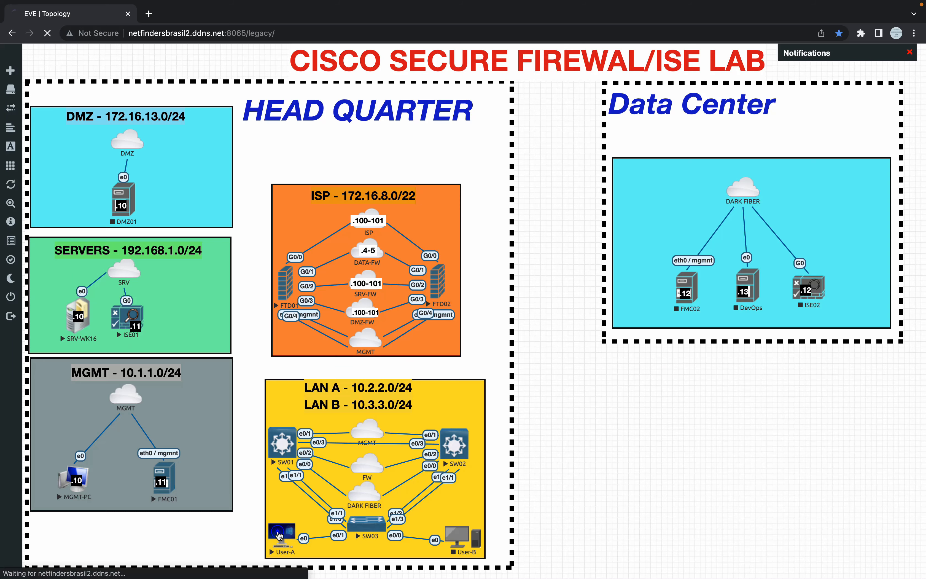
- Save User-A's RDP file to the Desktop as USer-A-PC.rdp
{"action": "left_click", "coordinate": [278, 535]}
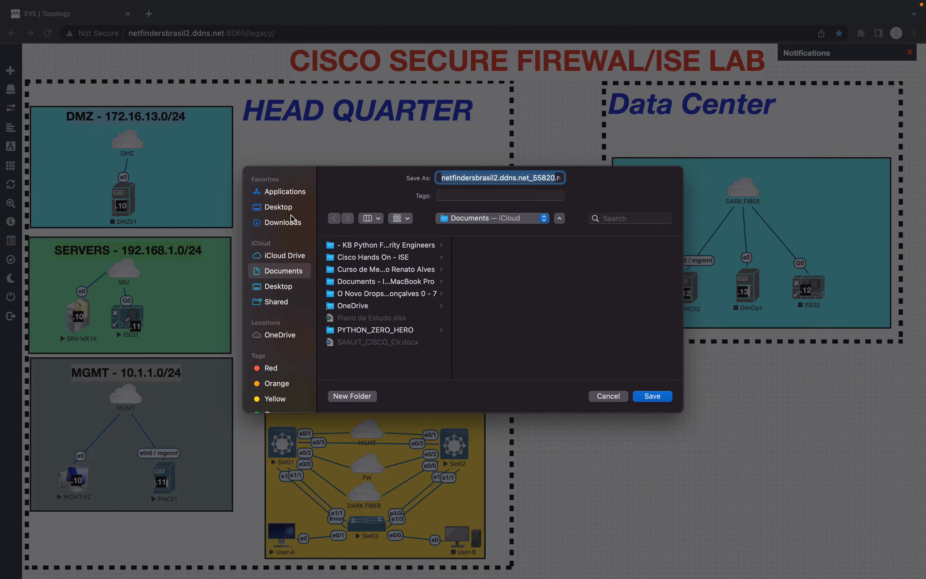
{"action": "left_click", "coordinate": [285, 208]}
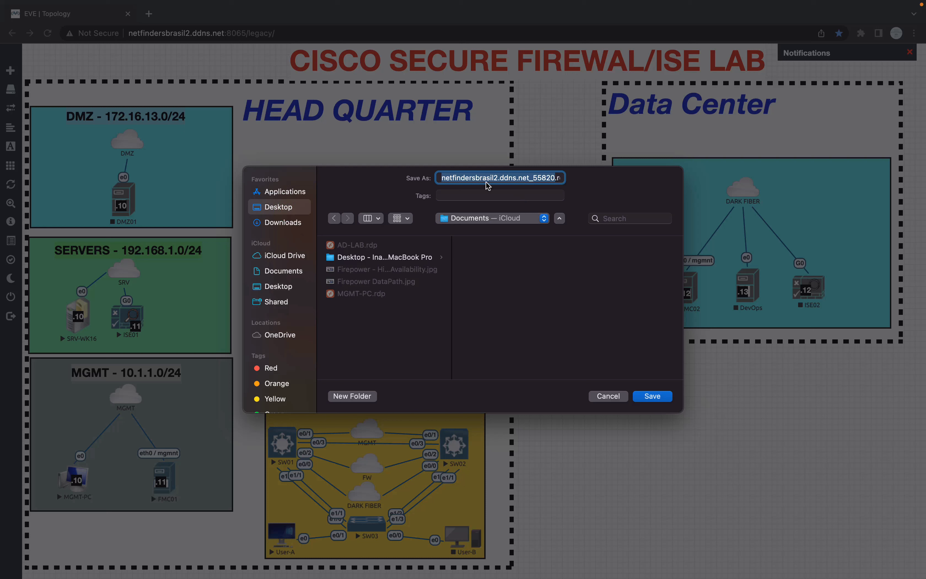
{"action": "type", "text": "USer-A-"}
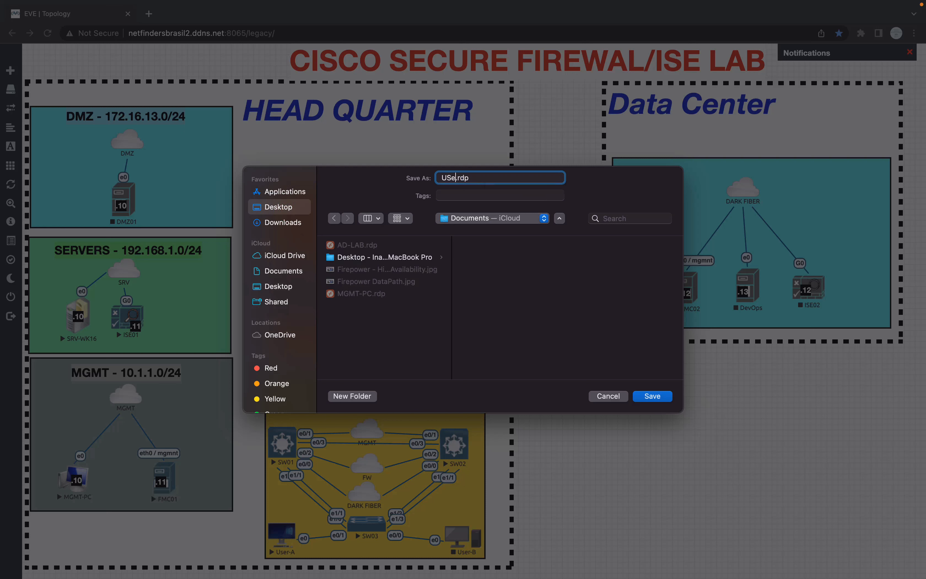
{"action": "type", "text": "PC"}
{"action": "key", "text": "Return"}
{"action": "key", "text": "ctrl+Left"}
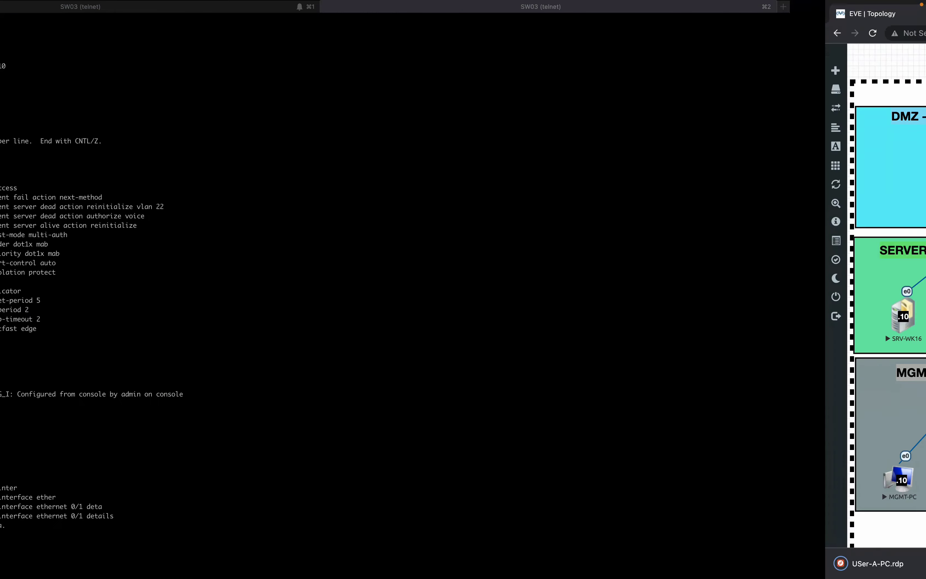
{"action": "key", "text": "ctrl+Left"}
- Open USer-A-PC.rdp, sign in with User-A's account username and password, and accept the certificate warning
{"action": "left_click", "coordinate": [900, 345]}
{"action": "double_click", "coordinate": [900, 345]}
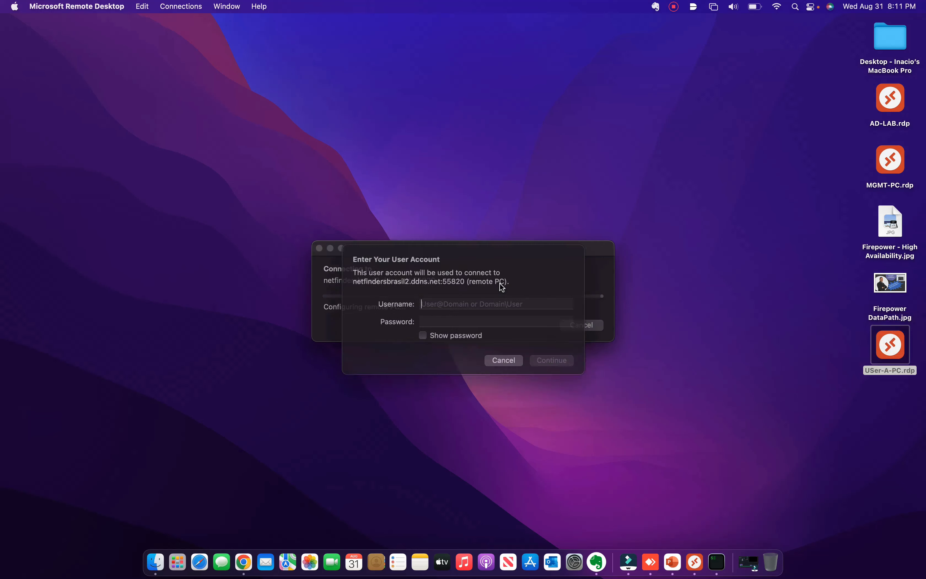
{"action": "type", "text": "mr.robot"}
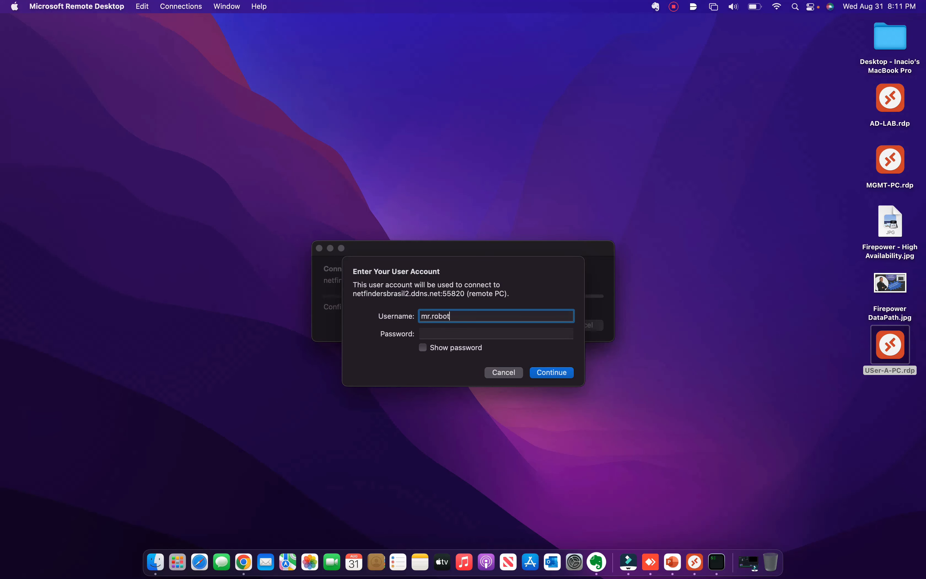
{"action": "key", "text": "Tab"}
{"action": "type", "text": "********"}
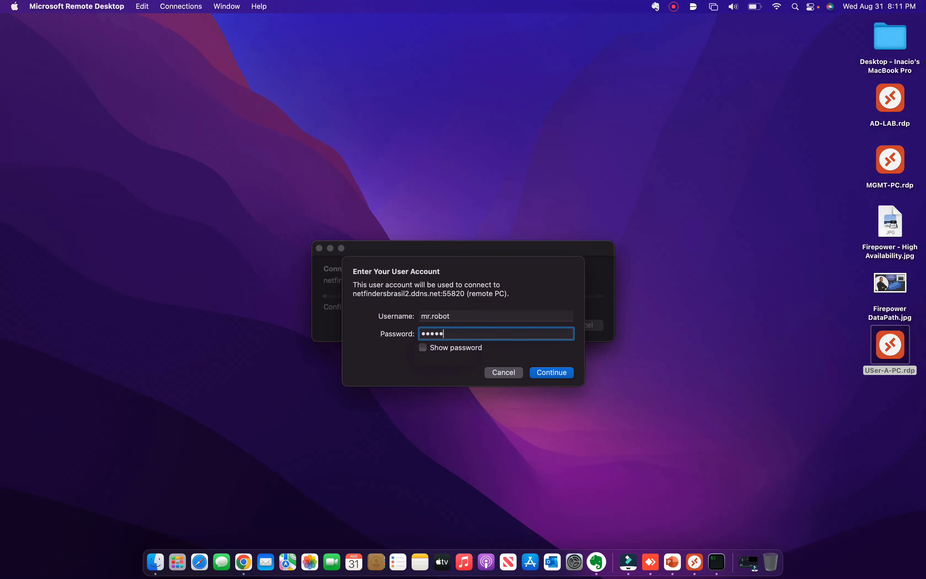
{"action": "key", "text": "Return"}
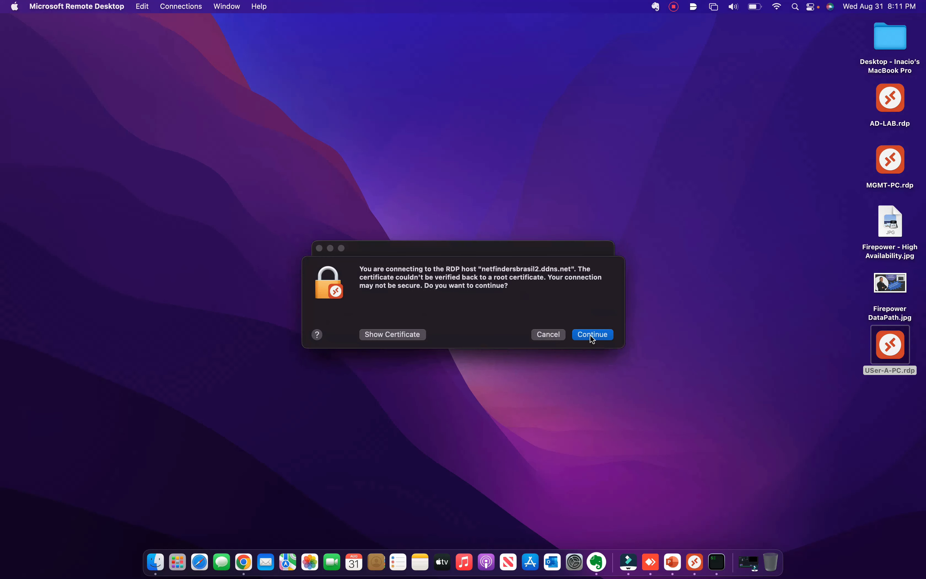
{"action": "left_click", "coordinate": [591, 334]}
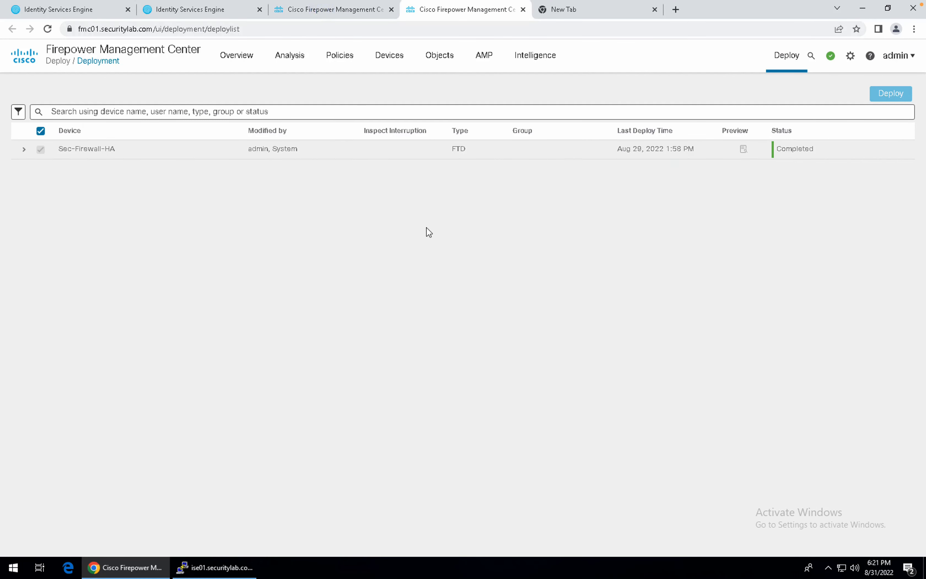
- Switch to the Security Lab Policy editor in Firepower Management Center
{"action": "key", "text": "ctrl+shift+Tab"}
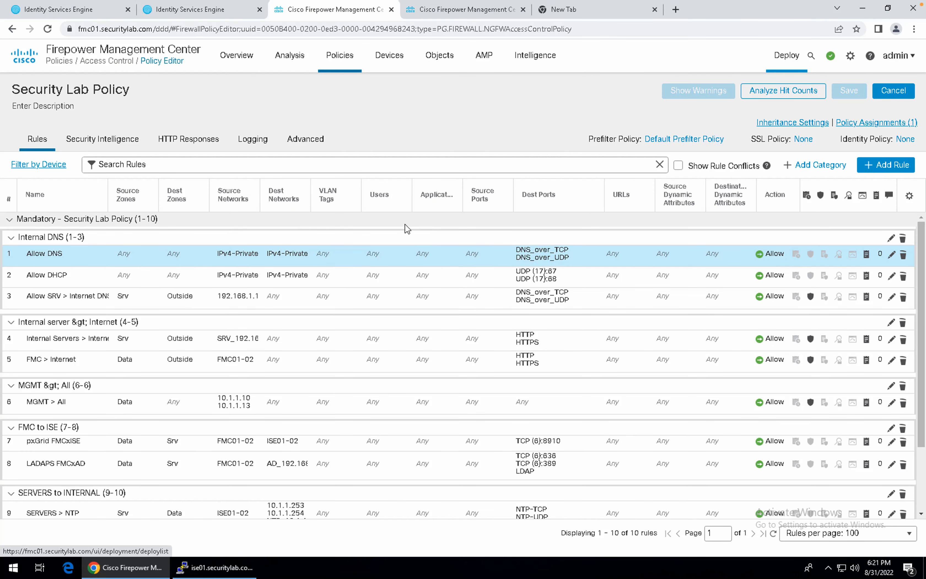
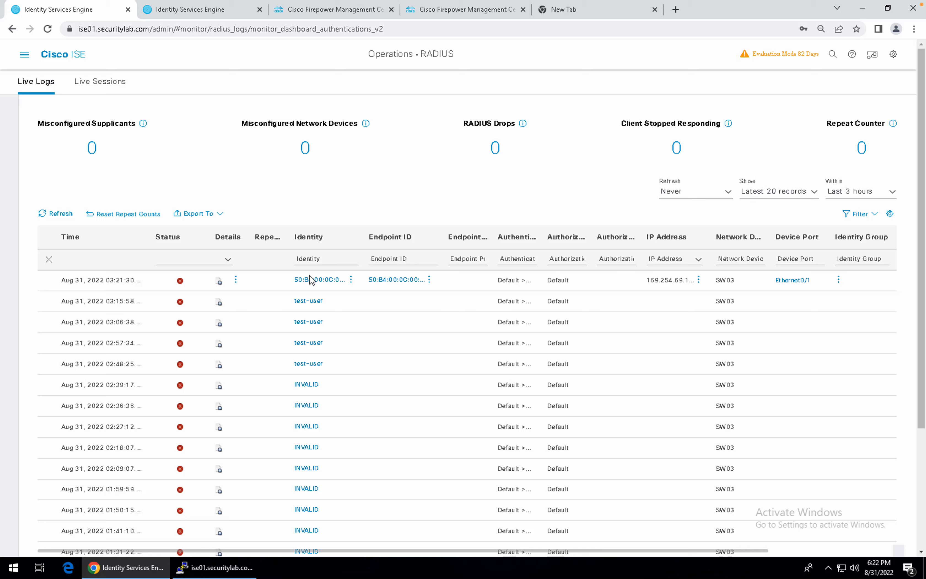
- Refresh the Cisco ISE RADIUS Live Logs to load the latest authentication entries
{"action": "left_click", "coordinate": [71, 215]}
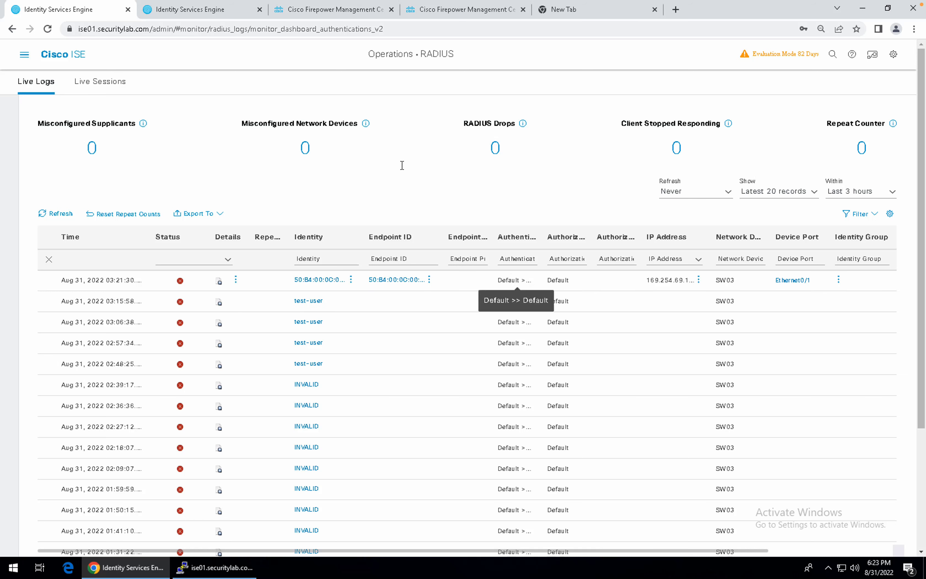
{"action": "left_click", "coordinate": [214, 11]}
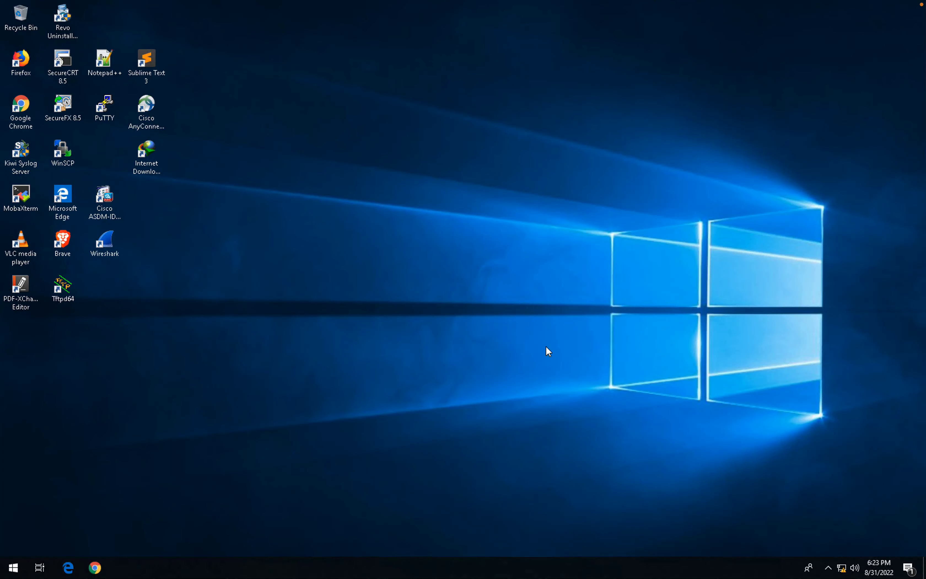
{"action": "left_click", "coordinate": [546, 348]}
- Switch to the full-screen SW03 telnet console showing Et0/1 dot1x and MAB failures
{"action": "left_click", "coordinate": [13, 568]}
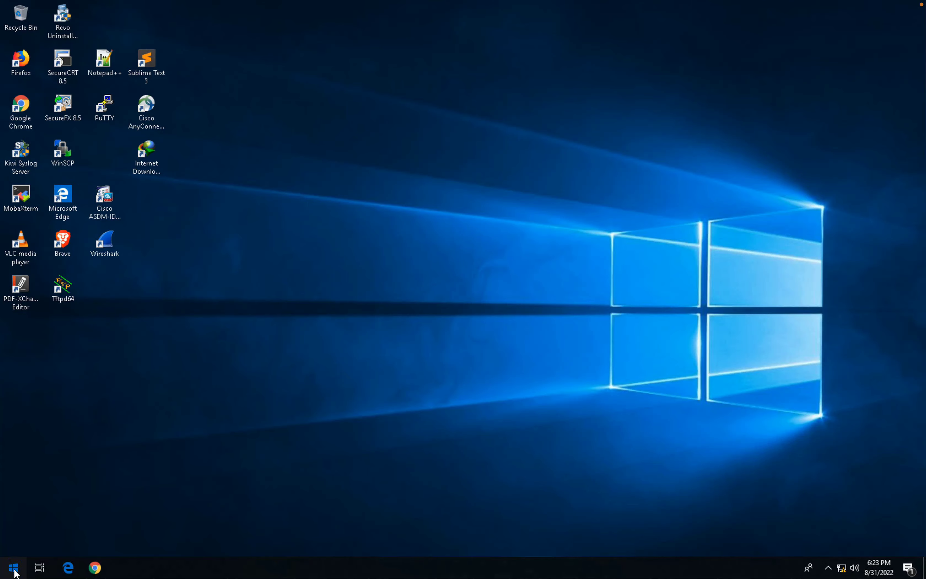
{"action": "left_click", "coordinate": [14, 572]}
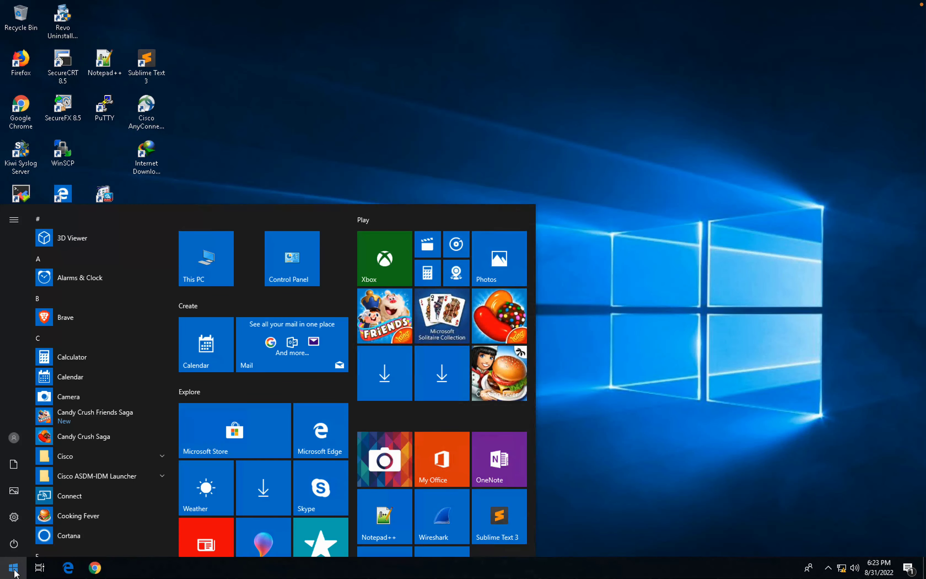
{"action": "key", "text": "ctrl+Right"}
{"action": "key", "text": "ctrl+Right"}
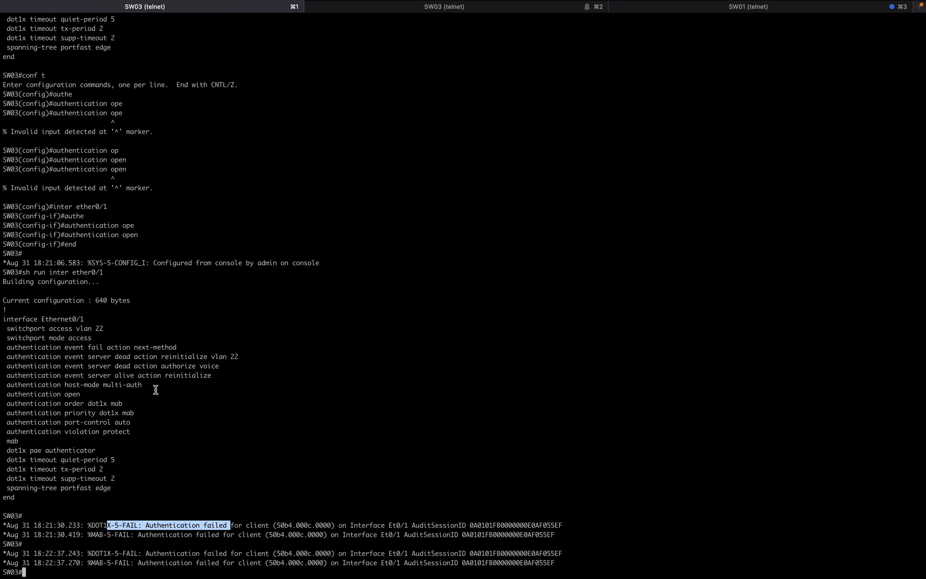
- Highlight the 'authentication open' line on Ethernet0/1, then add fresh prompts below new Et0/1 failures
{"action": "left_click_drag", "start_coordinate": [95, 393], "coordinate": [7, 395]}
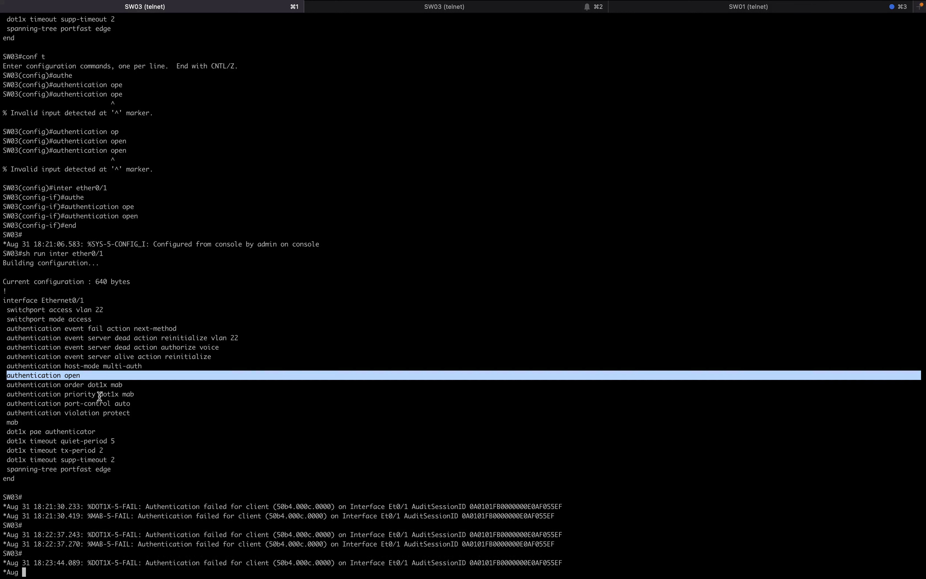
{"action": "left_click", "coordinate": [7, 393]}
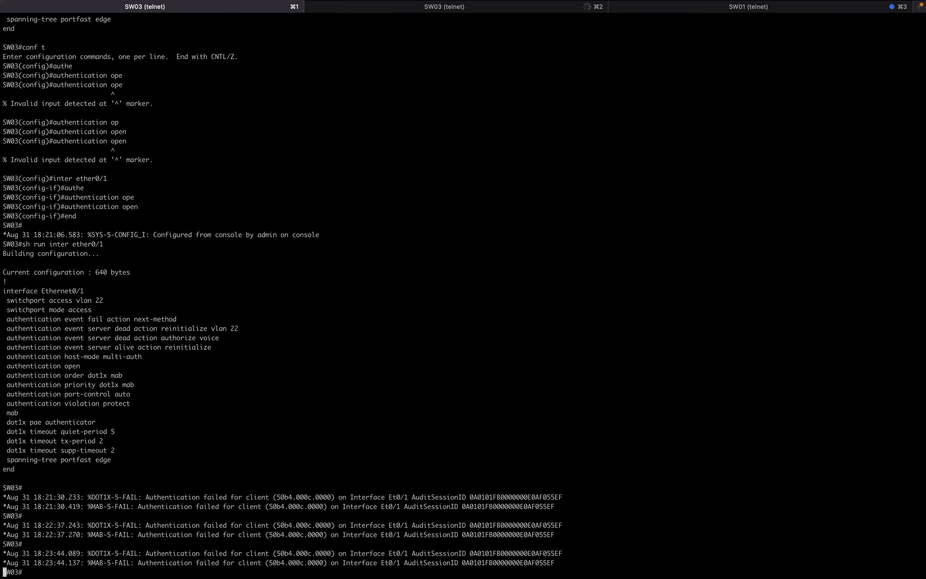
{"action": "key", "text": "Return"}
{"action": "key", "text": "Return"}
{"action": "key", "text": "Return"}
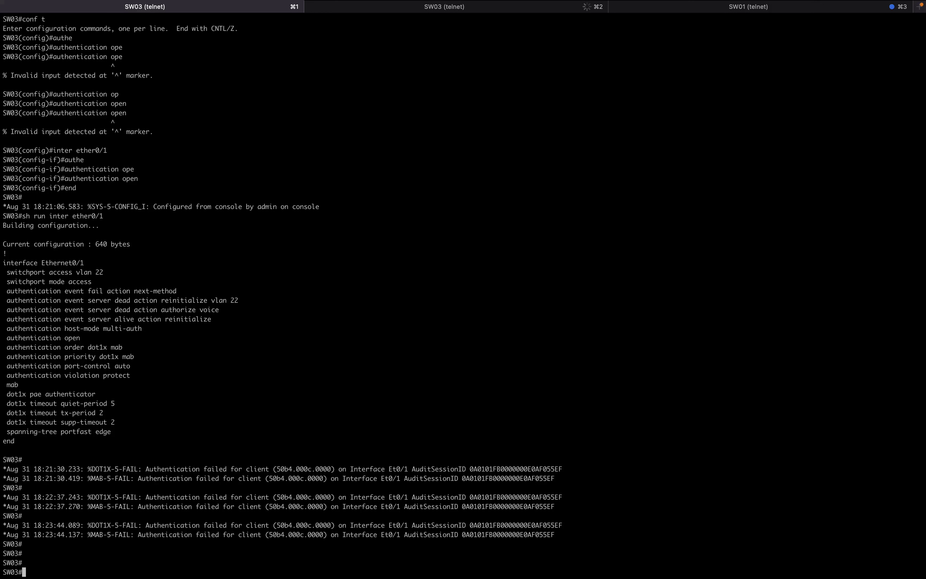
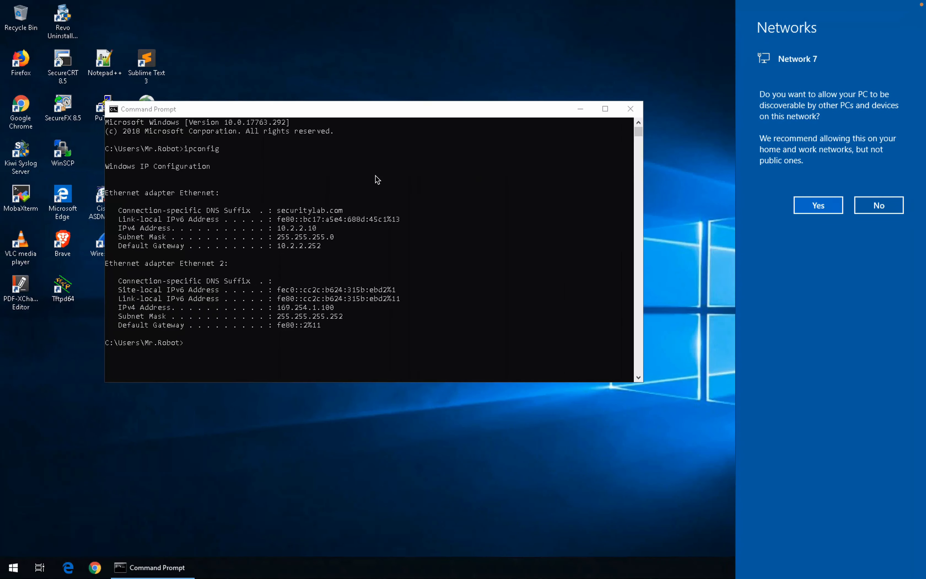
- With ipconfig showing Ethernet at 10.2.2.10, allow the PC to be discoverable on the network
{"action": "left_click", "coordinate": [813, 200]}
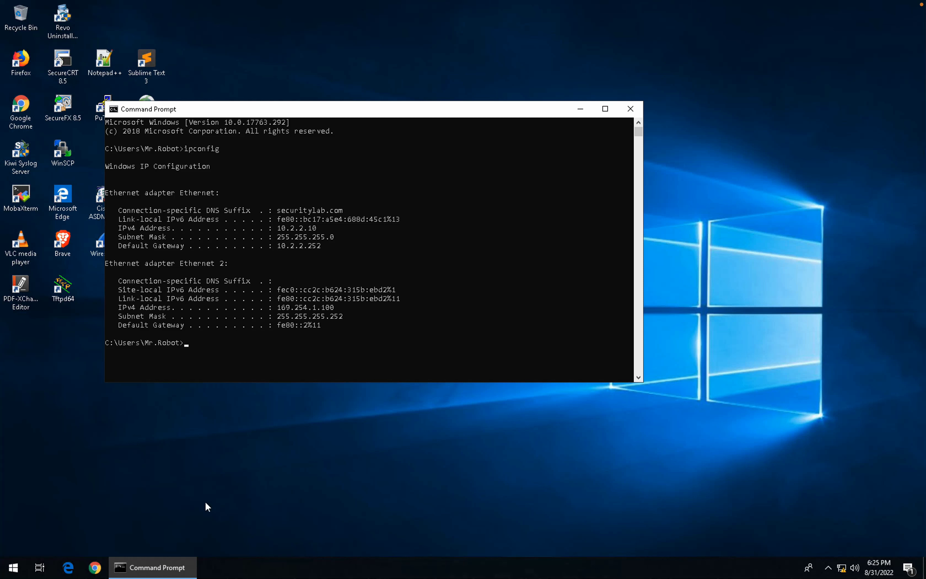
- Start the Wired AutoConfig service from the Services console
{"action": "left_click", "coordinate": [13, 566]}
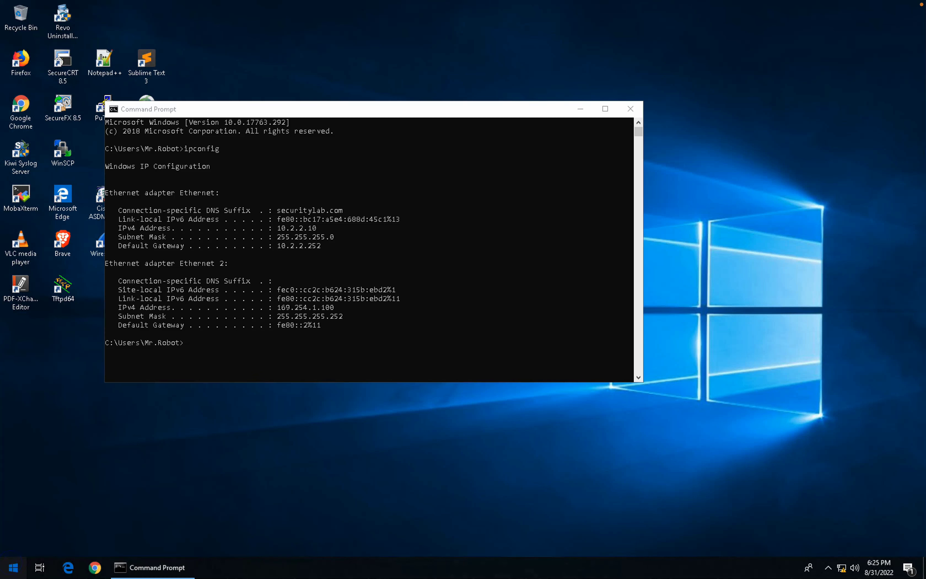
{"action": "type", "text": "services"}
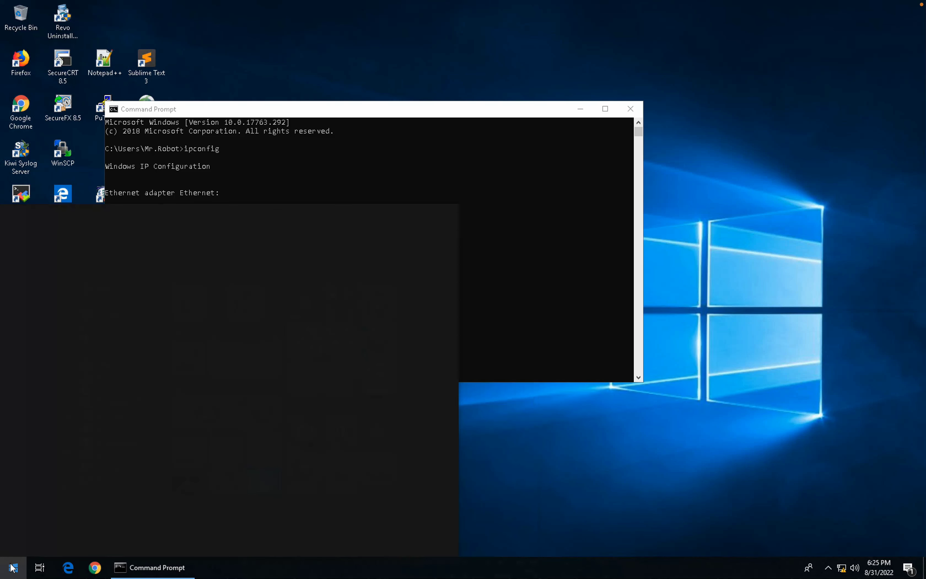
{"action": "key", "text": "Return"}
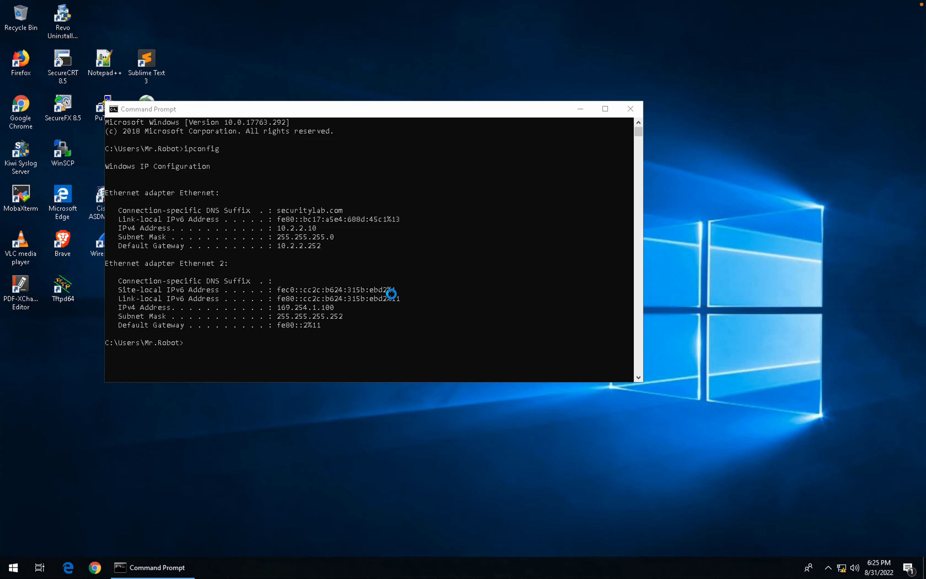
{"action": "left_click", "coordinate": [292, 186]}
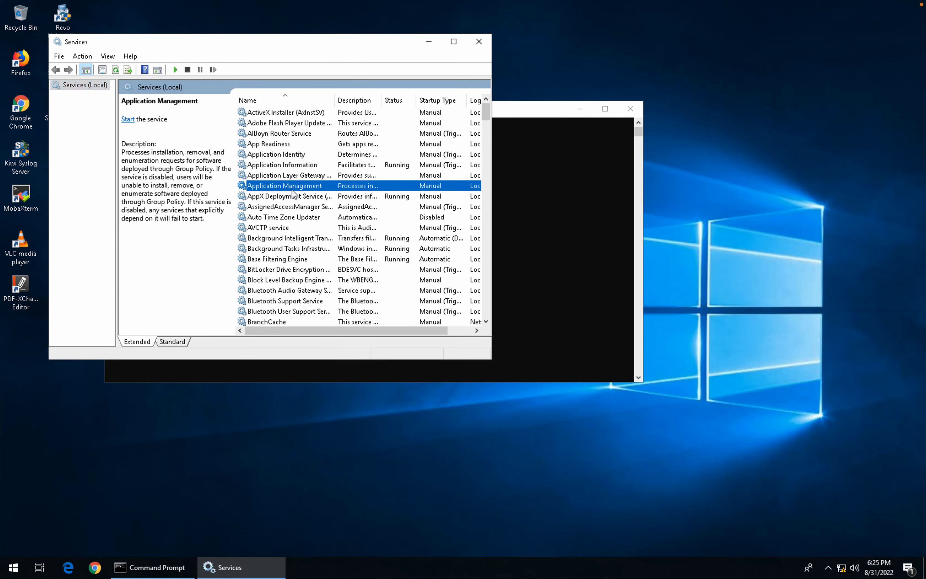
{"action": "type", "text": "wired"}
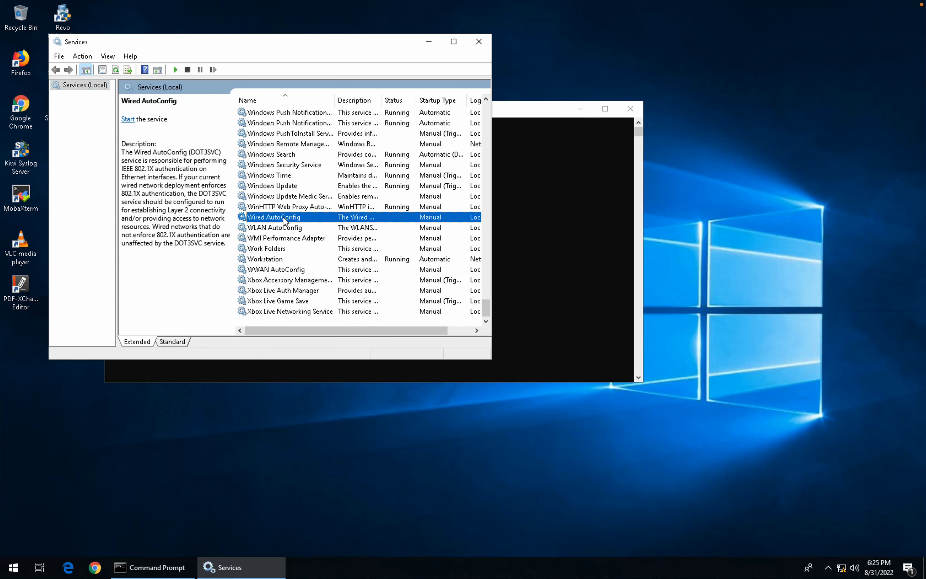
{"action": "right_click", "coordinate": [429, 218]}
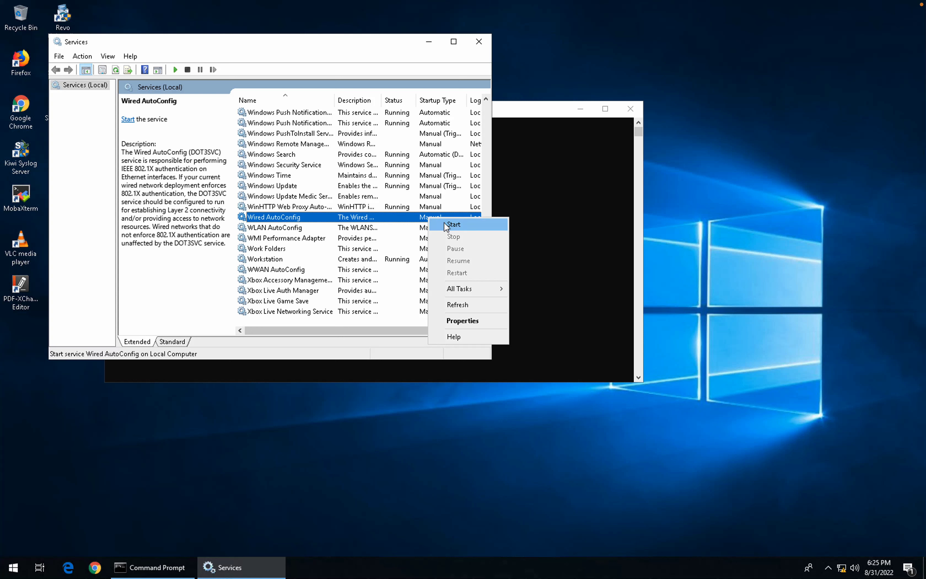
{"action": "left_click", "coordinate": [453, 224]}
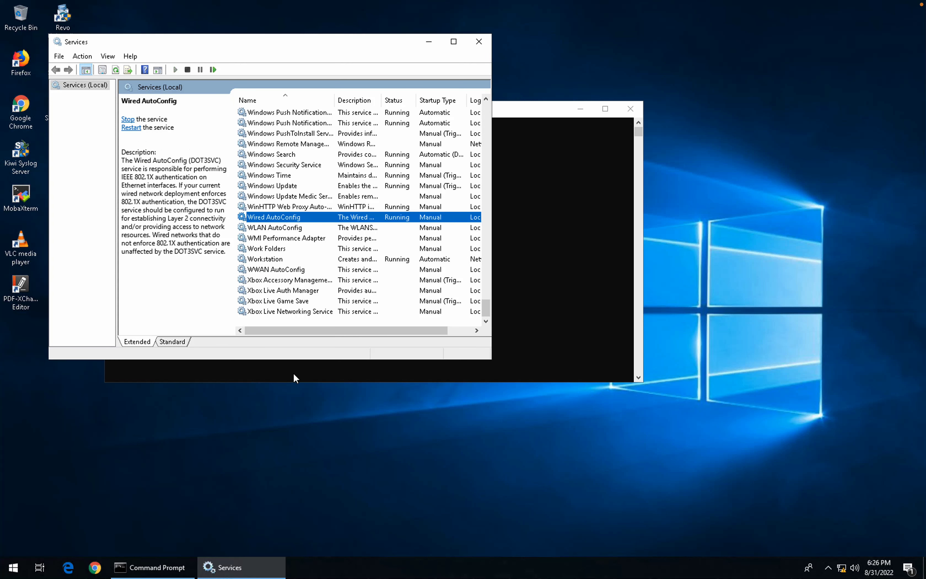
{"action": "left_click", "coordinate": [23, 565]}
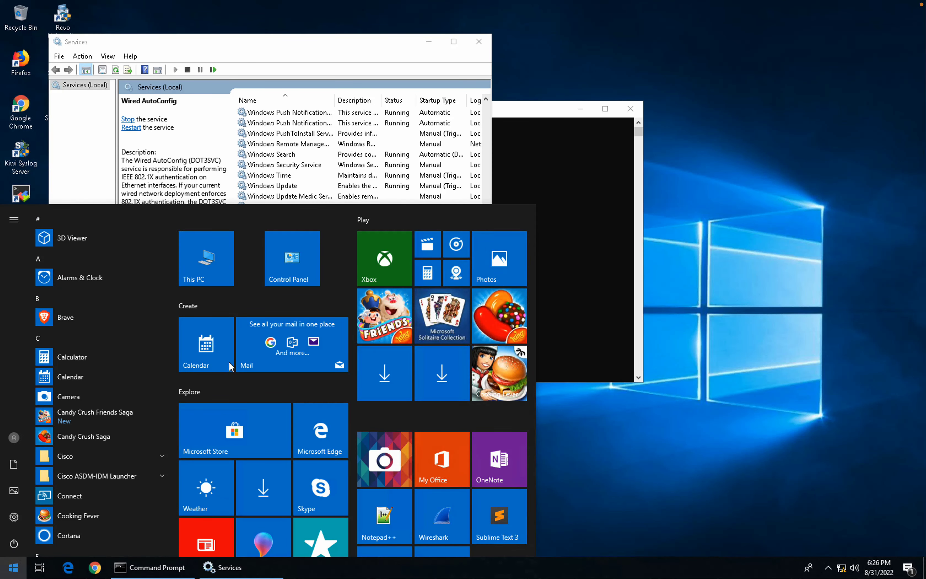
- Show the Ethernet connection's status from Network and Sharing Center, reading 'Attempting to authenticate'
{"action": "left_click", "coordinate": [284, 264]}
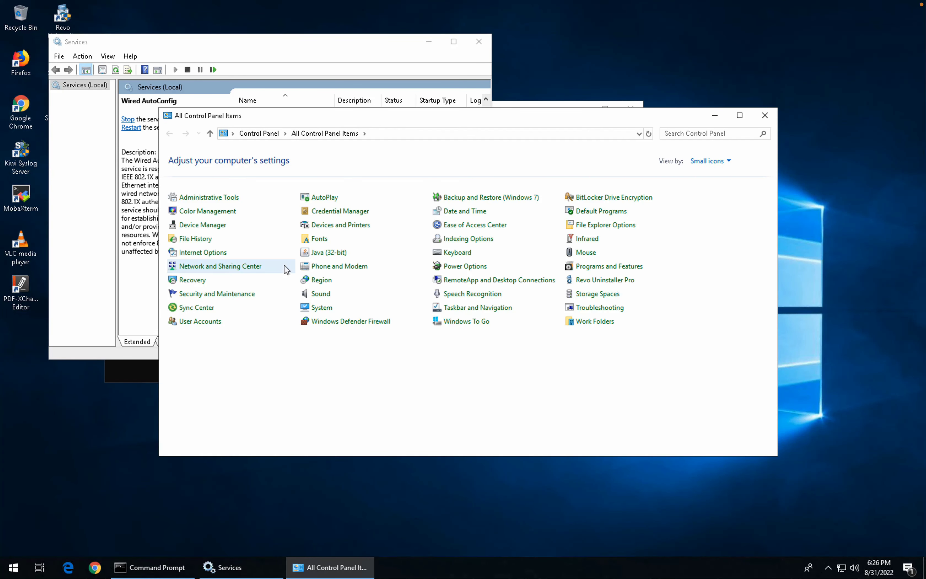
{"action": "left_click", "coordinate": [333, 265]}
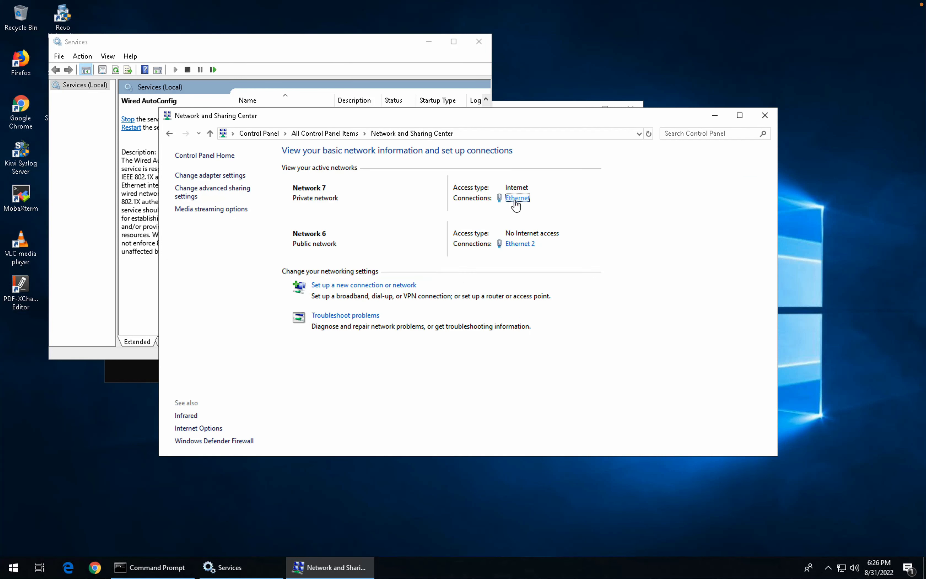
{"action": "left_click", "coordinate": [514, 198]}
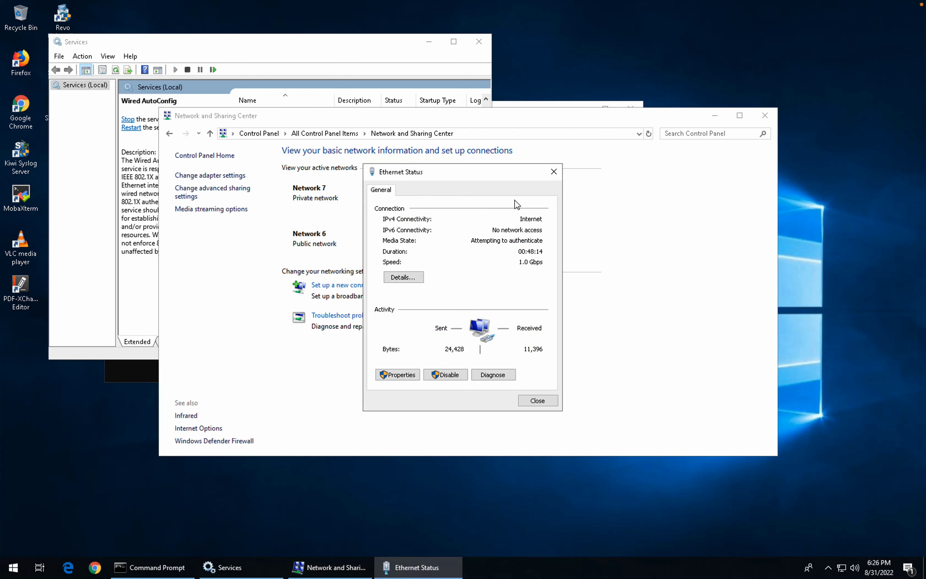
- On the Ethernet Properties Authentication tab, use IEEE 802.1X with Microsoft: Protected EAP (PEAP)
{"action": "left_click", "coordinate": [394, 375]}
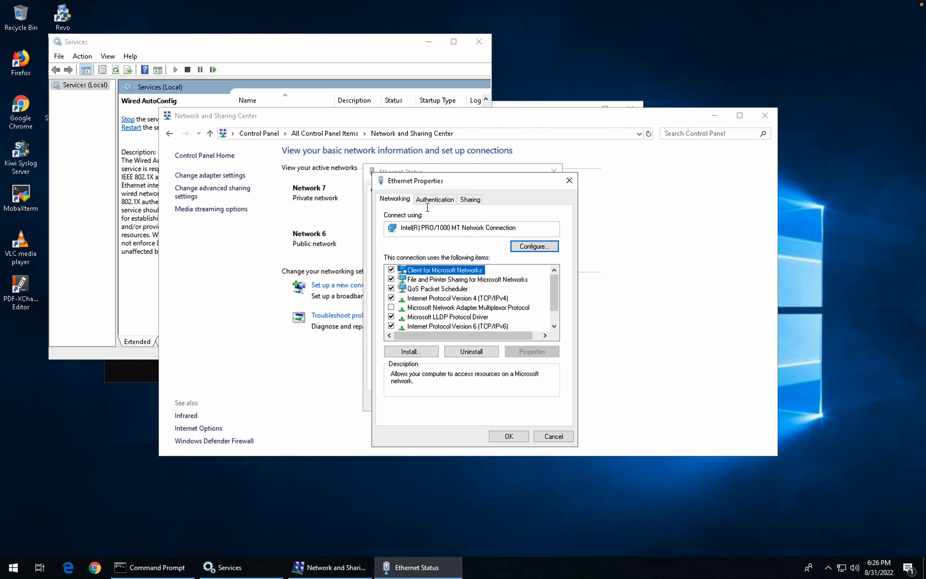
{"action": "left_click", "coordinate": [104, 259]}
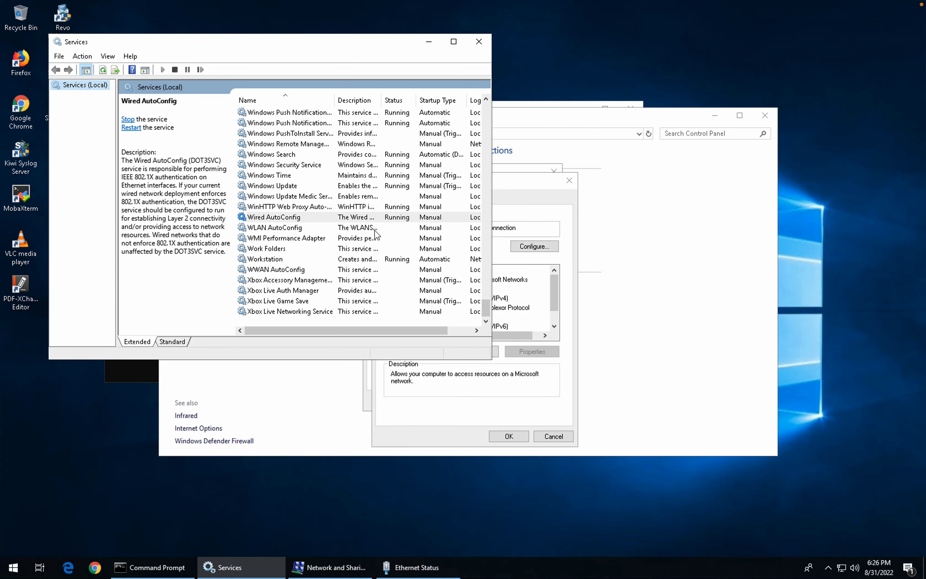
{"action": "left_click", "coordinate": [508, 208]}
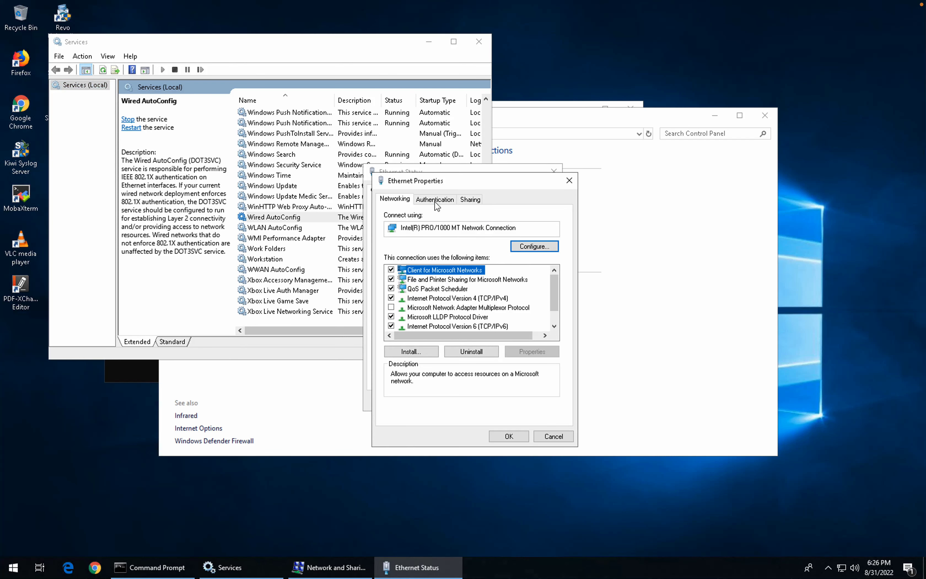
{"action": "left_click", "coordinate": [435, 201]}
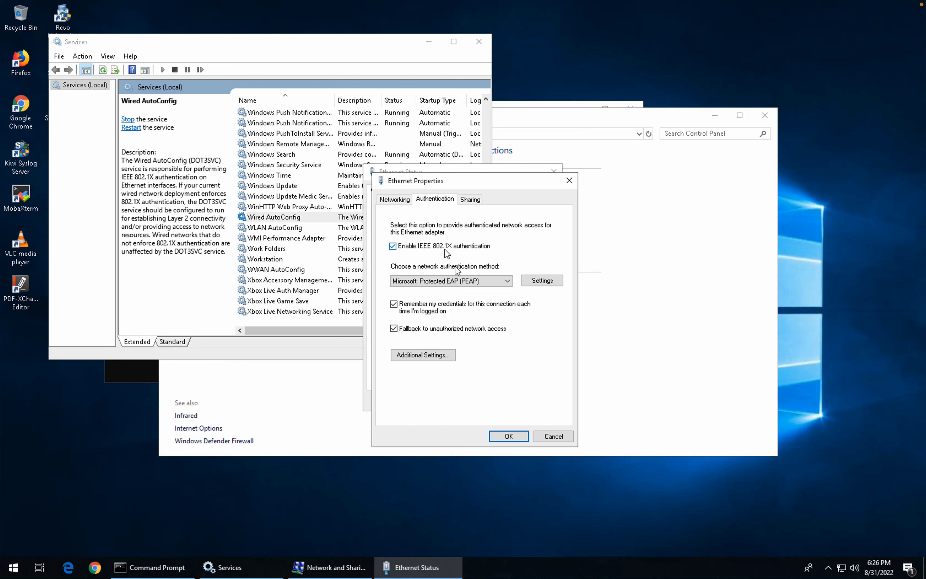
{"action": "left_click", "coordinate": [460, 281]}
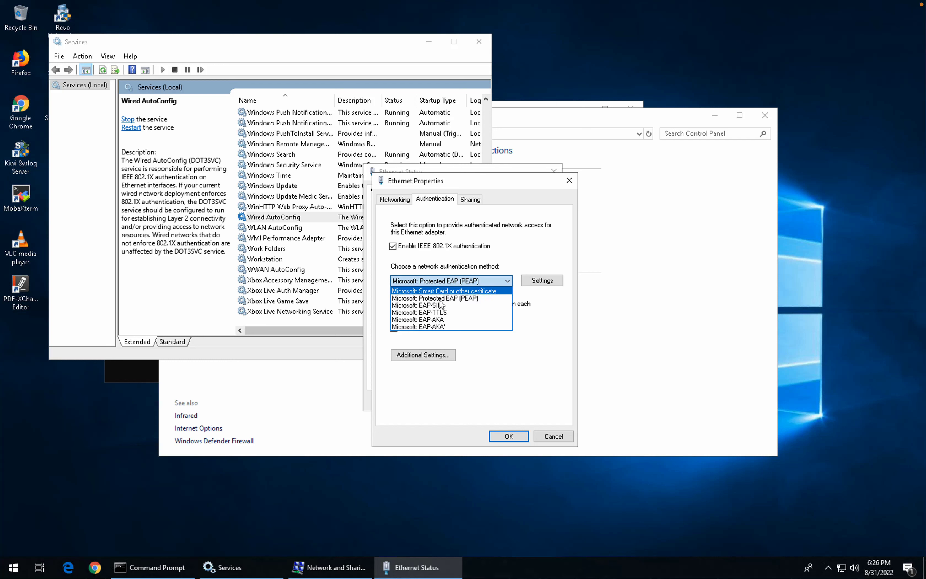
{"action": "left_click", "coordinate": [440, 300]}
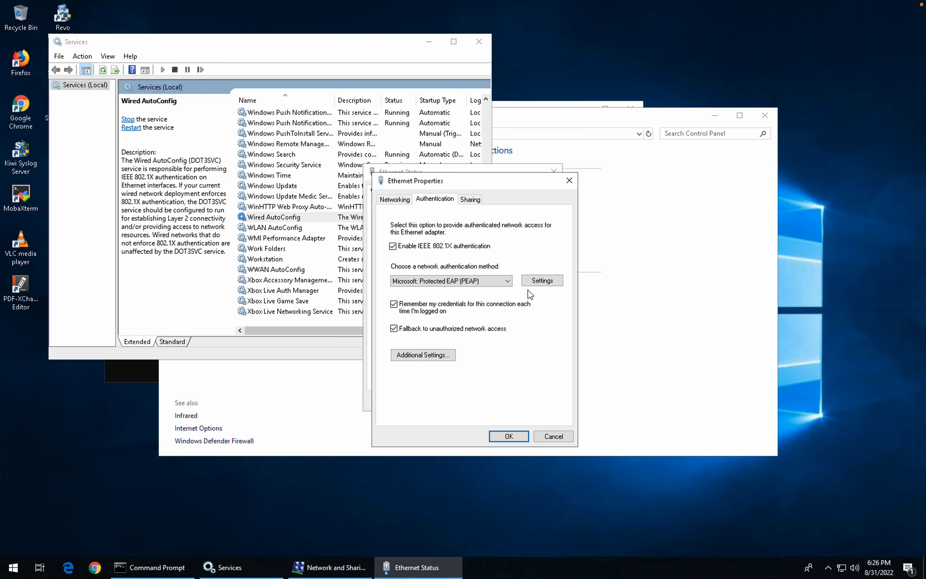
- Turn off server certificate validation in PEAP settings, keeping EAP-MSCHAP v2 as the inner method
{"action": "left_click", "coordinate": [540, 284]}
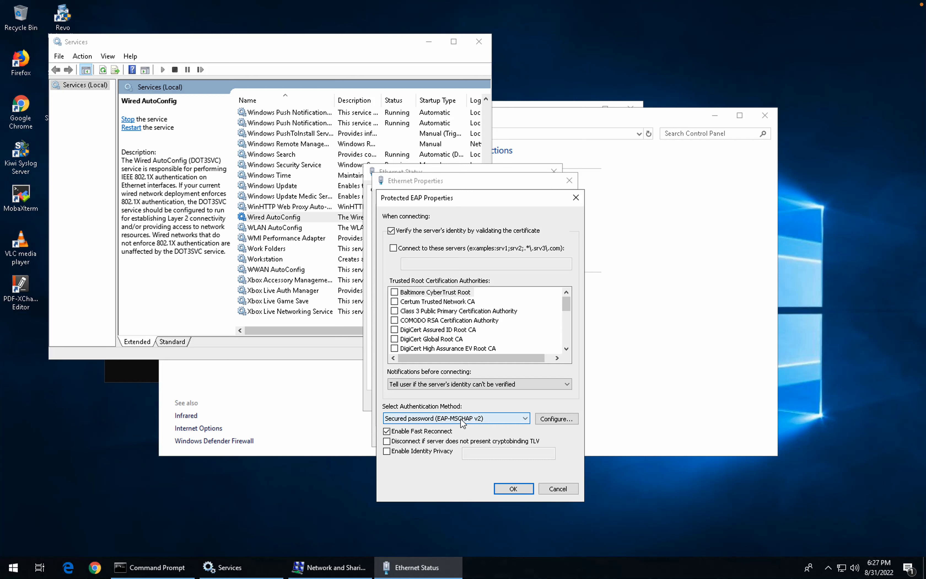
{"action": "left_click", "coordinate": [474, 419]}
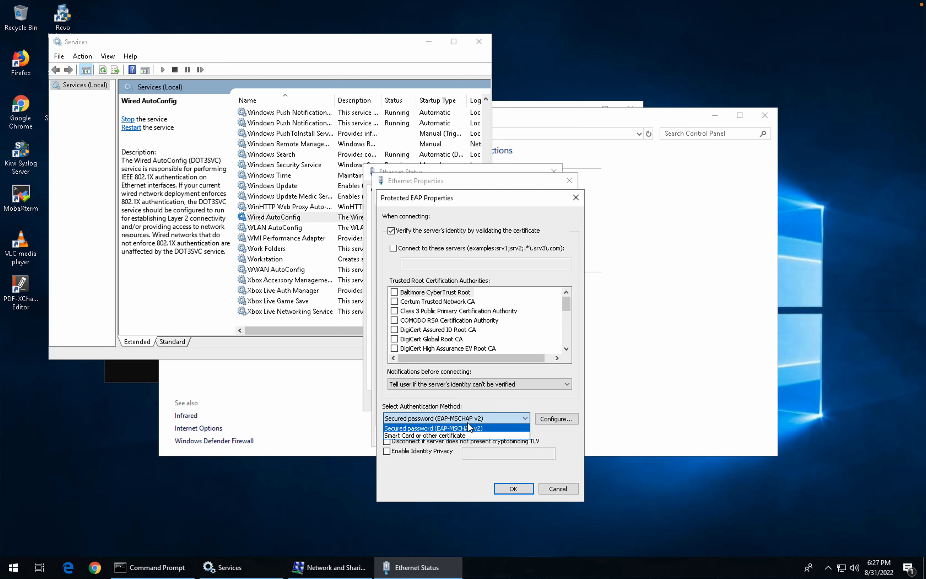
{"action": "left_click", "coordinate": [431, 230]}
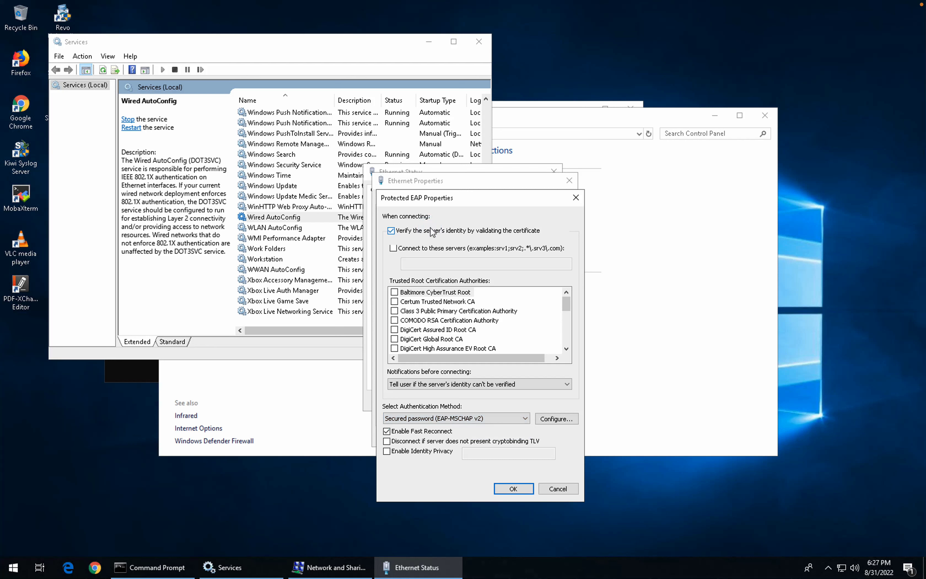
{"action": "left_click", "coordinate": [432, 231]}
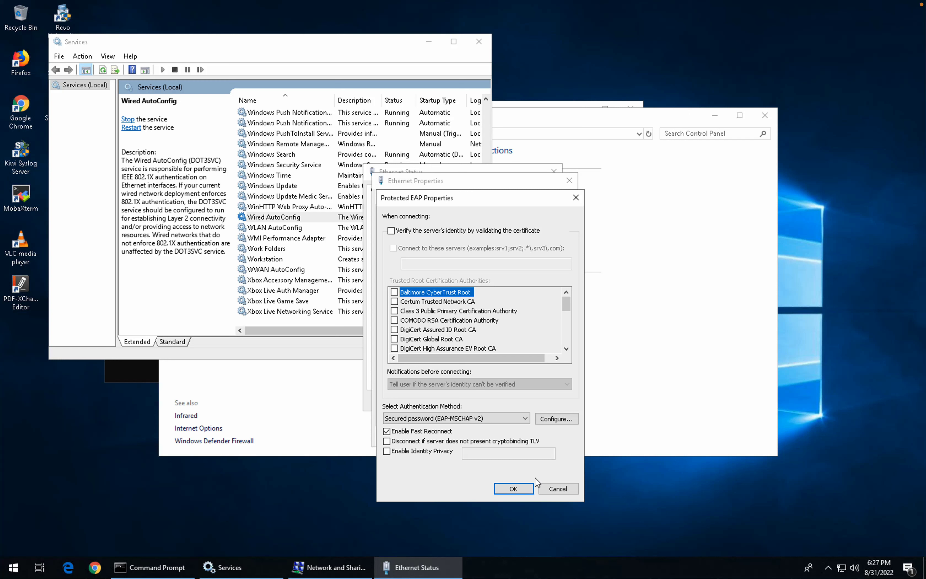
{"action": "left_click", "coordinate": [513, 488]}
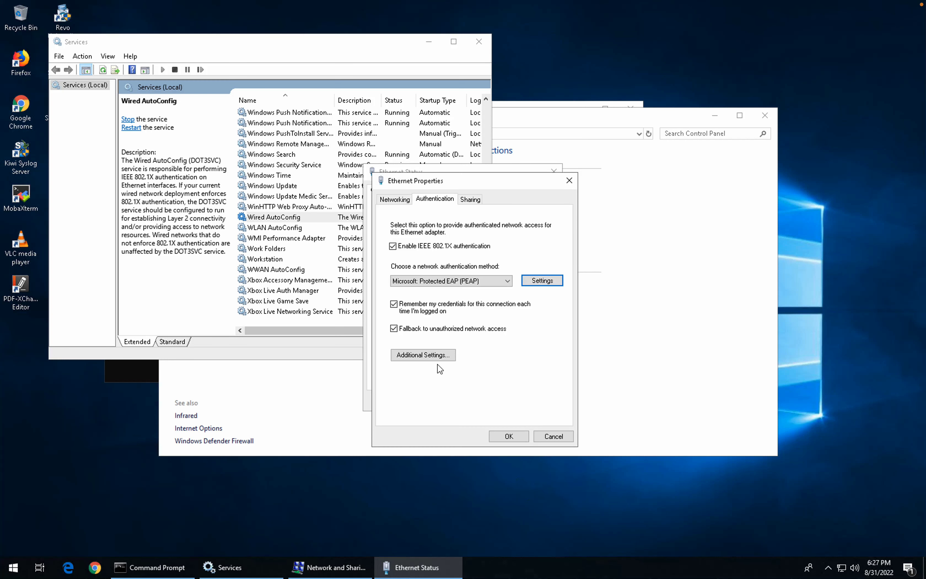
- Set the 802.1X advanced settings to User authentication with single sign-on disabled
{"action": "left_click", "coordinate": [430, 355]}
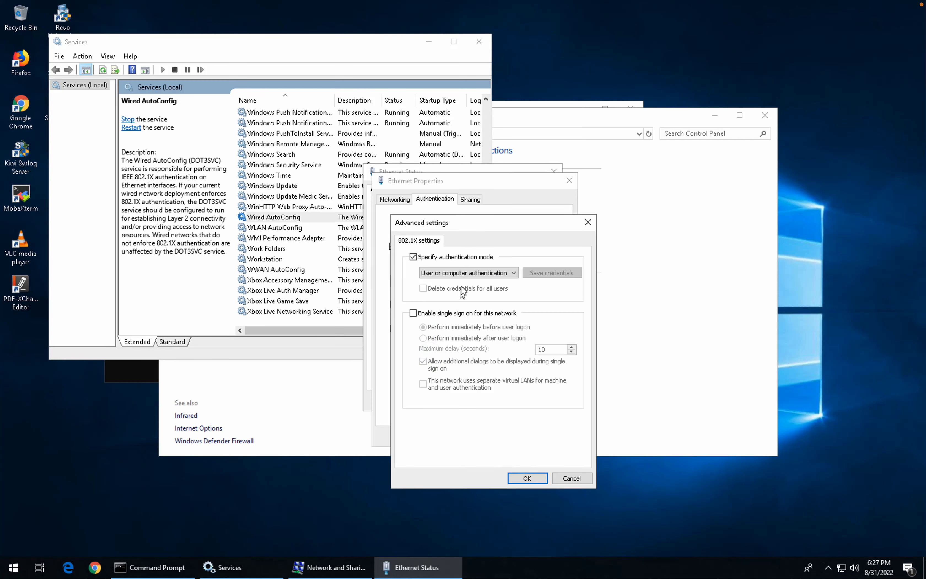
{"action": "left_click", "coordinate": [451, 273]}
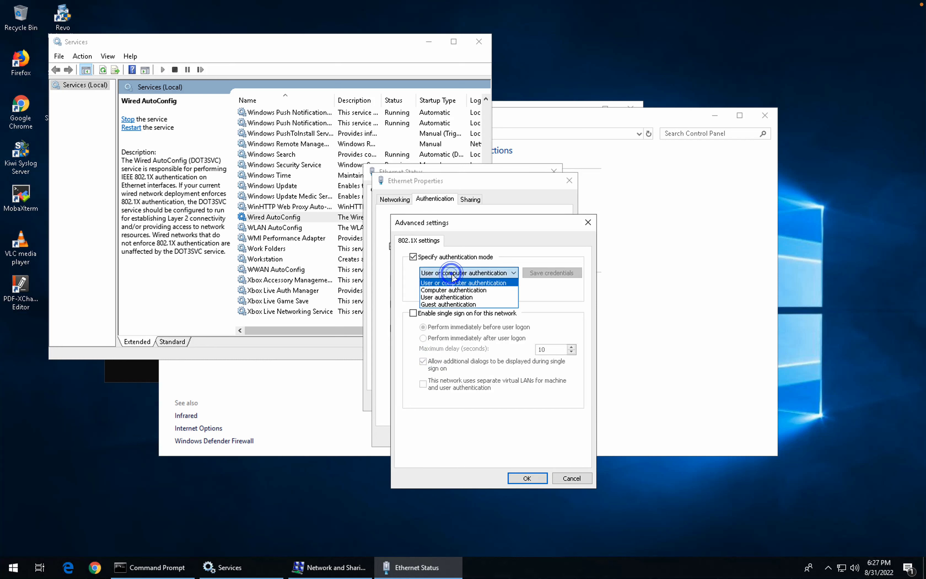
{"action": "left_click", "coordinate": [446, 291]}
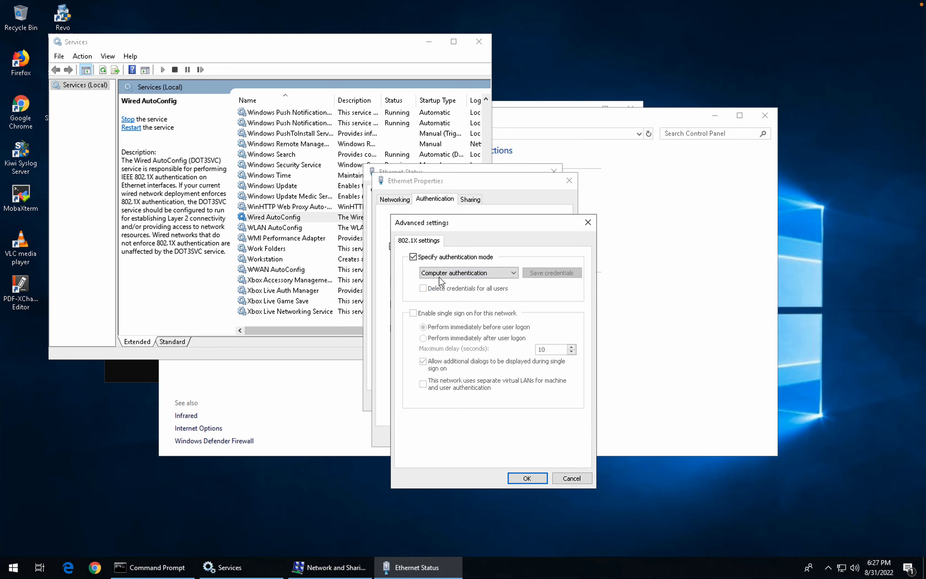
{"action": "left_click", "coordinate": [439, 273]}
{"action": "left_click", "coordinate": [435, 298]}
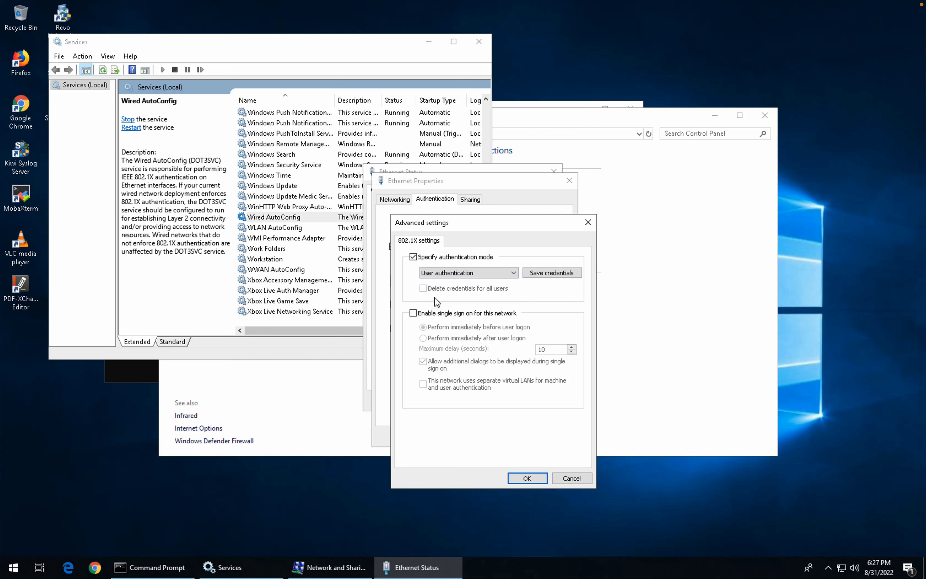
{"action": "left_click", "coordinate": [461, 312]}
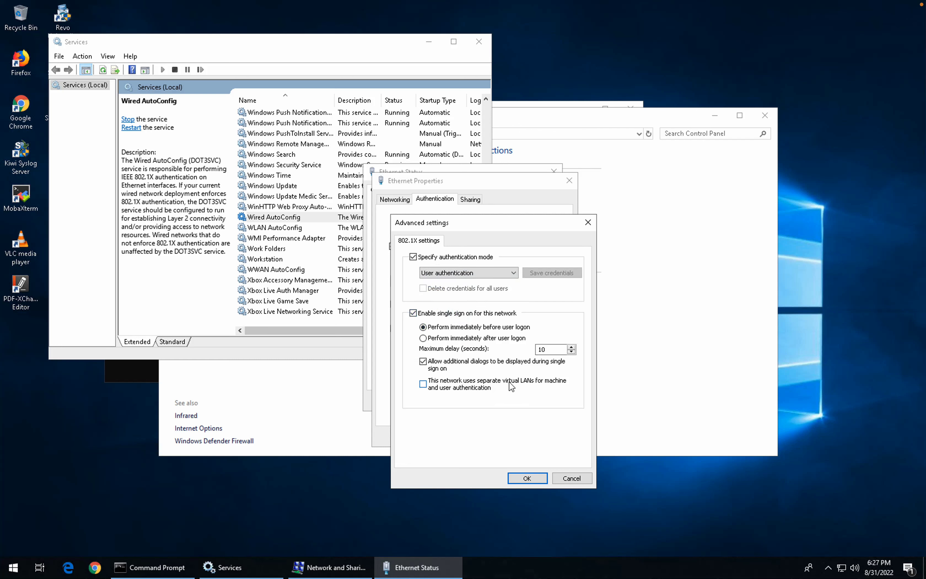
{"action": "left_click", "coordinate": [444, 313]}
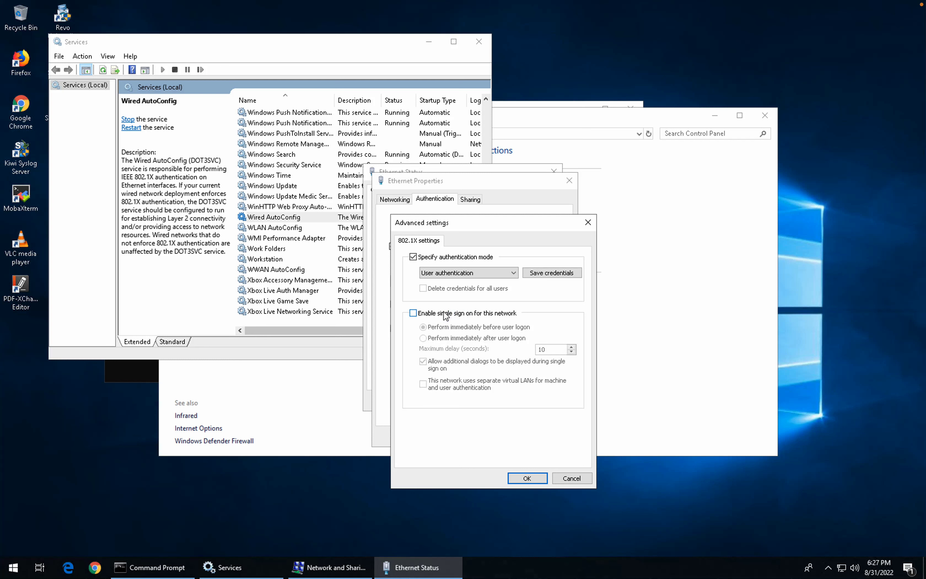
{"action": "left_click", "coordinate": [517, 481]}
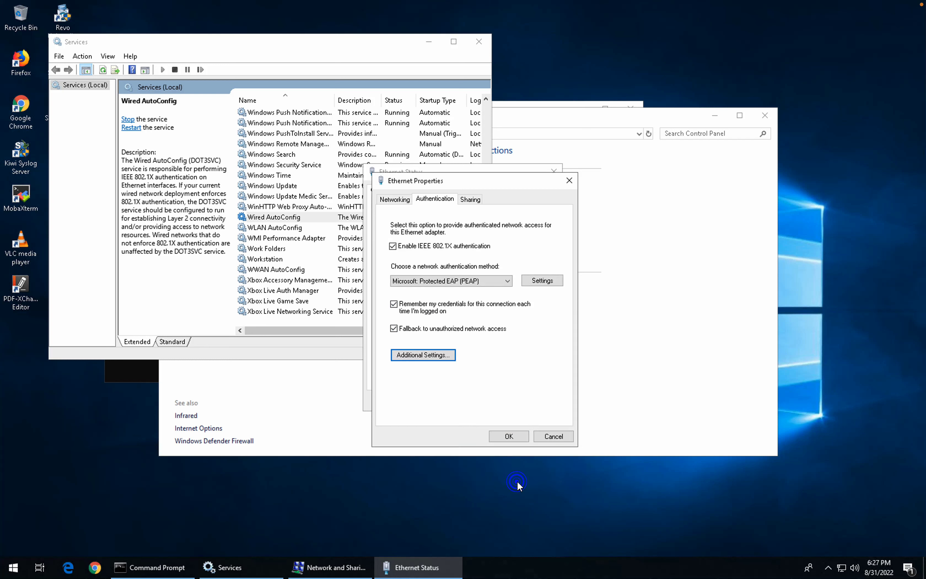
- Apply the Ethernet authentication settings and close the Ethernet Status window
{"action": "left_click", "coordinate": [502, 435]}
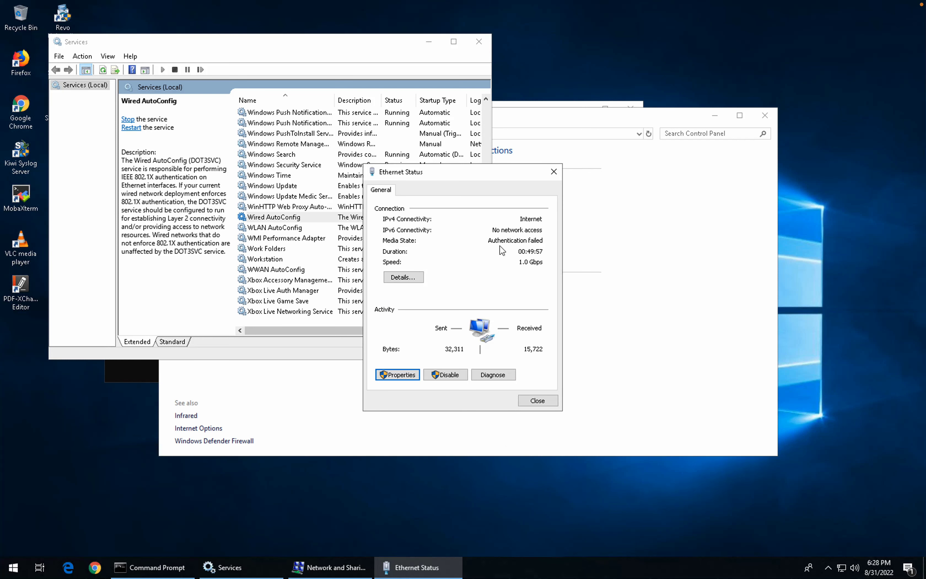
{"action": "left_click", "coordinate": [528, 395]}
{"action": "left_click", "coordinate": [511, 397]}
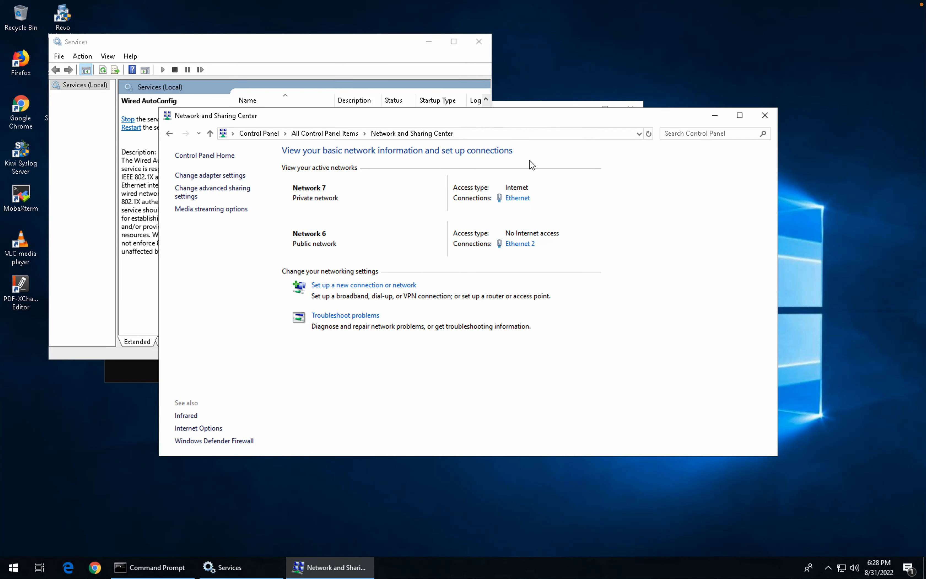
- Disable and re-enable the Ethernet adapter, then minimize the open windows
{"action": "left_click", "coordinate": [511, 193]}
{"action": "left_click", "coordinate": [512, 193]}
{"action": "left_click", "coordinate": [445, 374]}
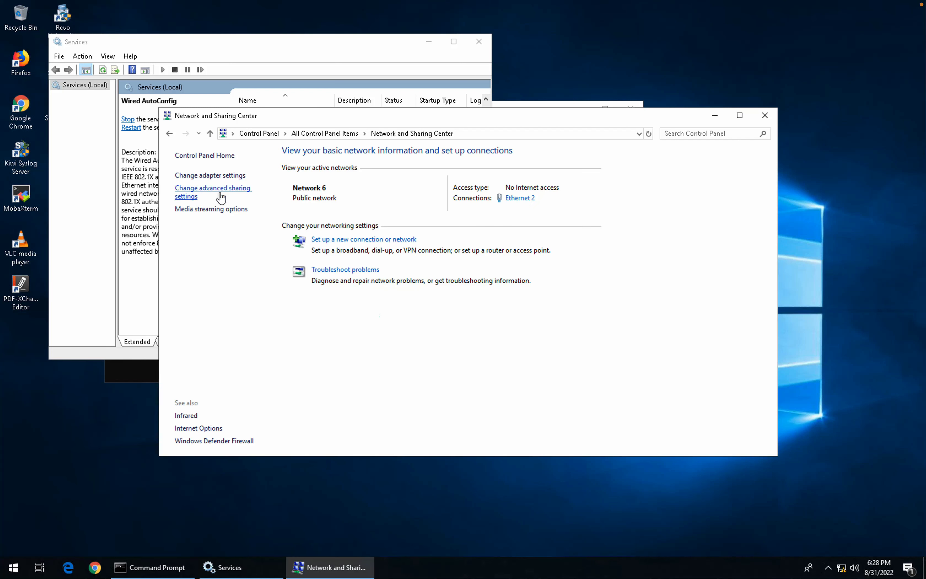
{"action": "left_click", "coordinate": [208, 175]}
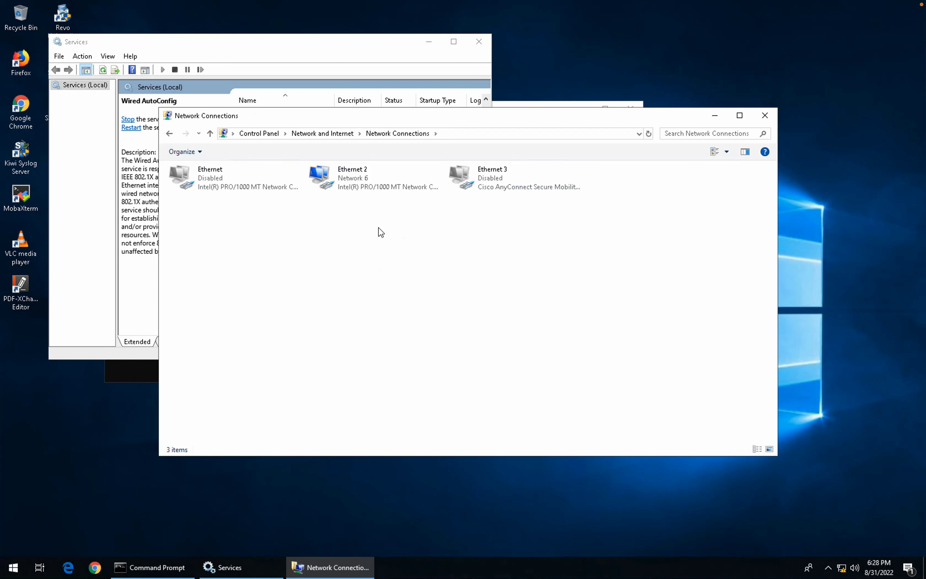
{"action": "double_click", "coordinate": [234, 178]}
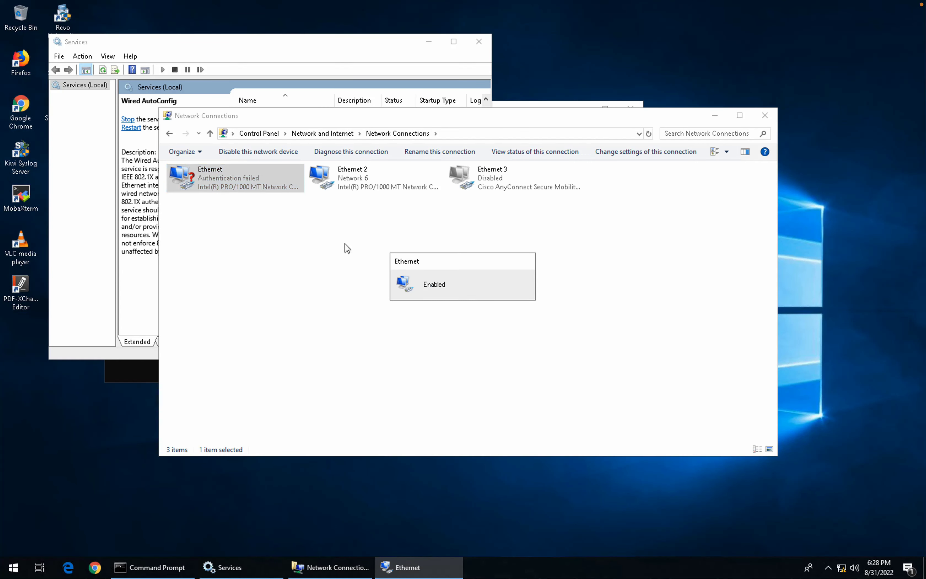
{"action": "left_click", "coordinate": [714, 115]}
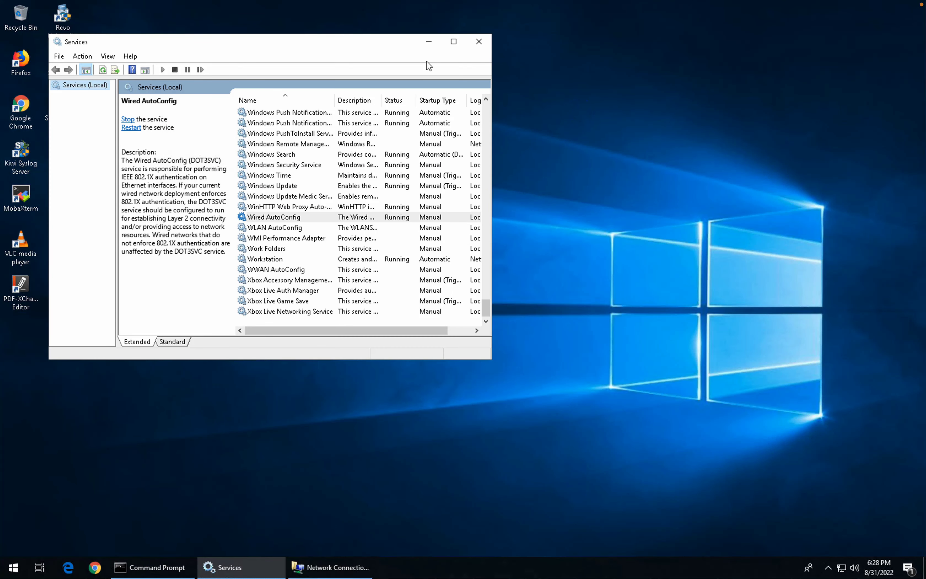
{"action": "left_click", "coordinate": [429, 41]}
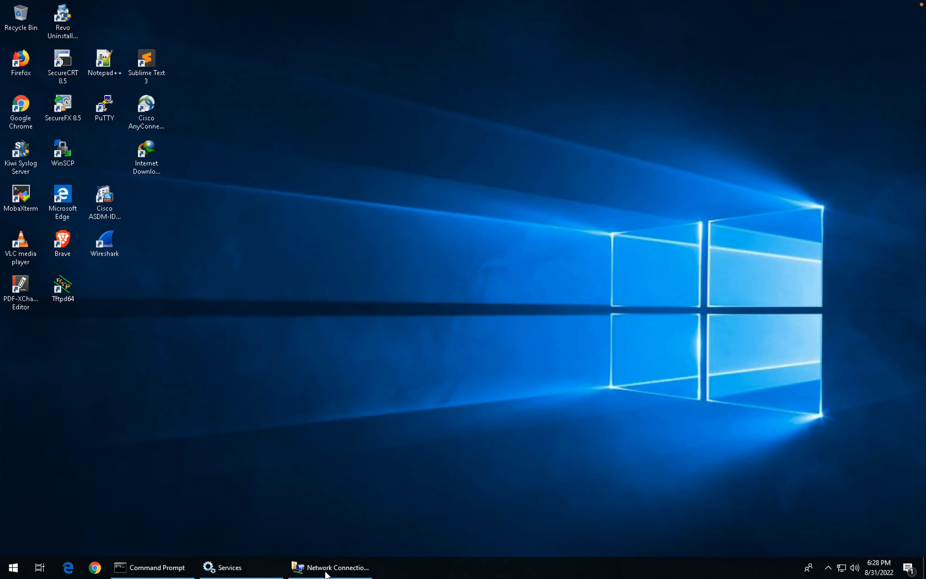
- Open Save credentials from the Ethernet adapter's 802.1X Additional Settings, ready at the User name field
{"action": "mouse_move", "coordinate": [326, 569]}
{"action": "left_click", "coordinate": [331, 568]}
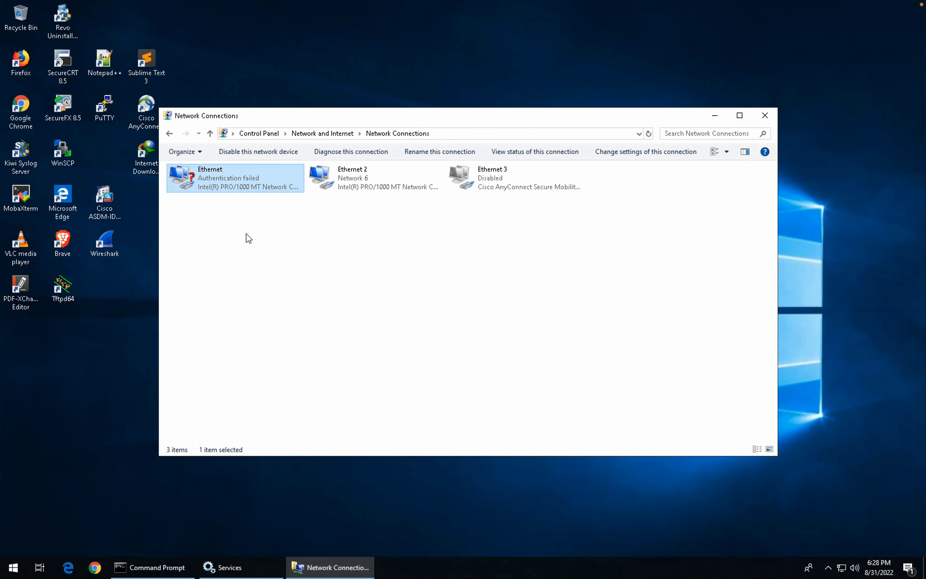
{"action": "right_click", "coordinate": [224, 187]}
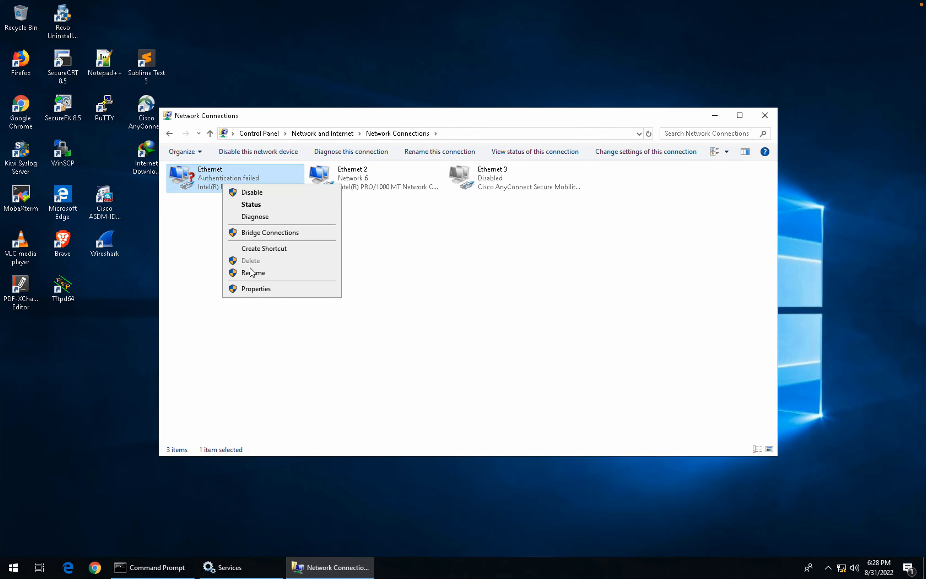
{"action": "left_click", "coordinate": [249, 290]}
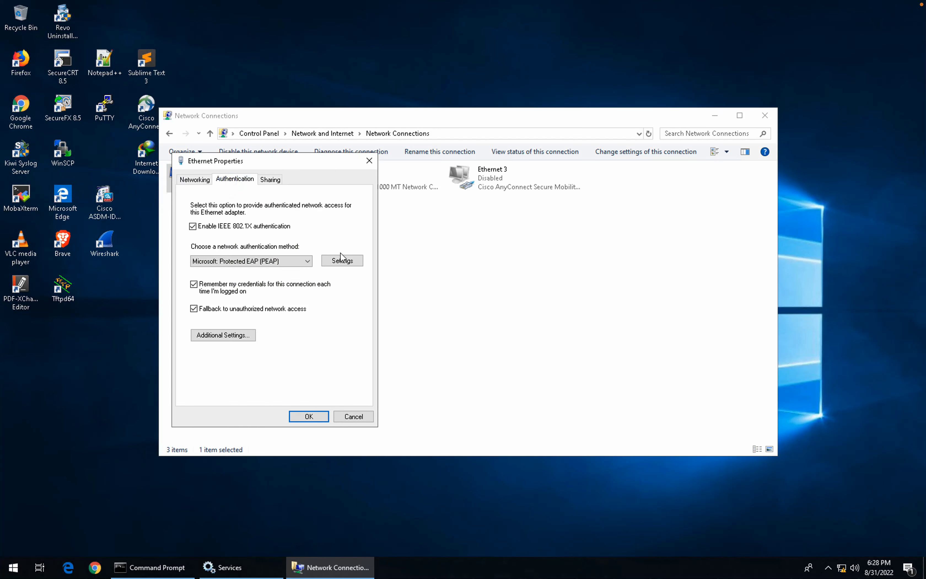
{"action": "left_click", "coordinate": [230, 334]}
{"action": "left_click", "coordinate": [347, 251]}
{"action": "left_click", "coordinate": [251, 346]}
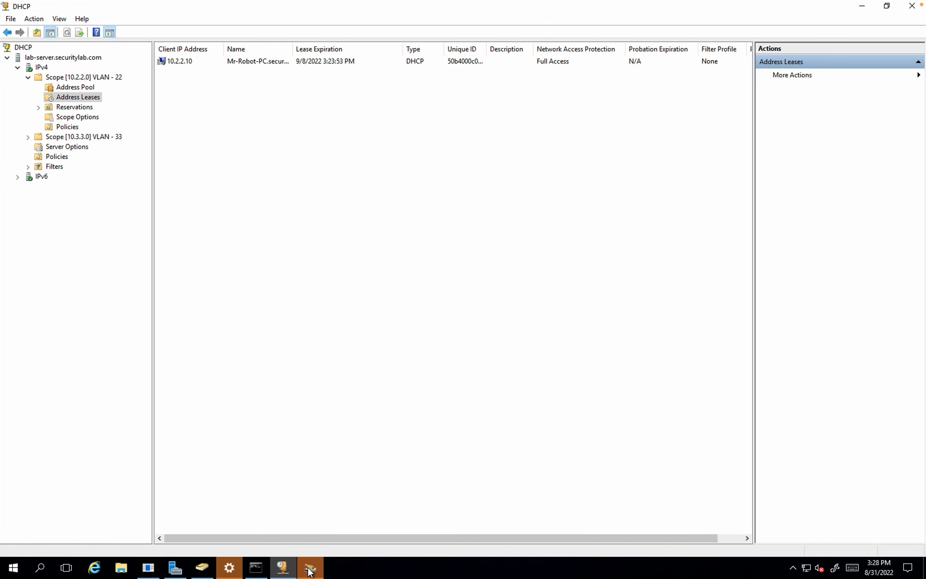
- Check a SecLab-Users user's logon name on its Account tab, then cancel without changes
{"action": "left_click", "coordinate": [200, 569]}
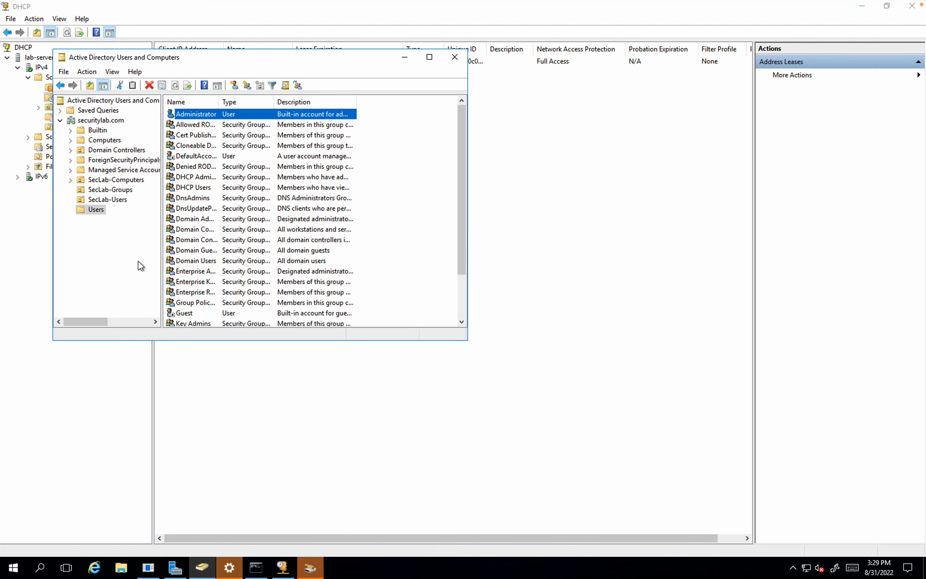
{"action": "left_click", "coordinate": [111, 200]}
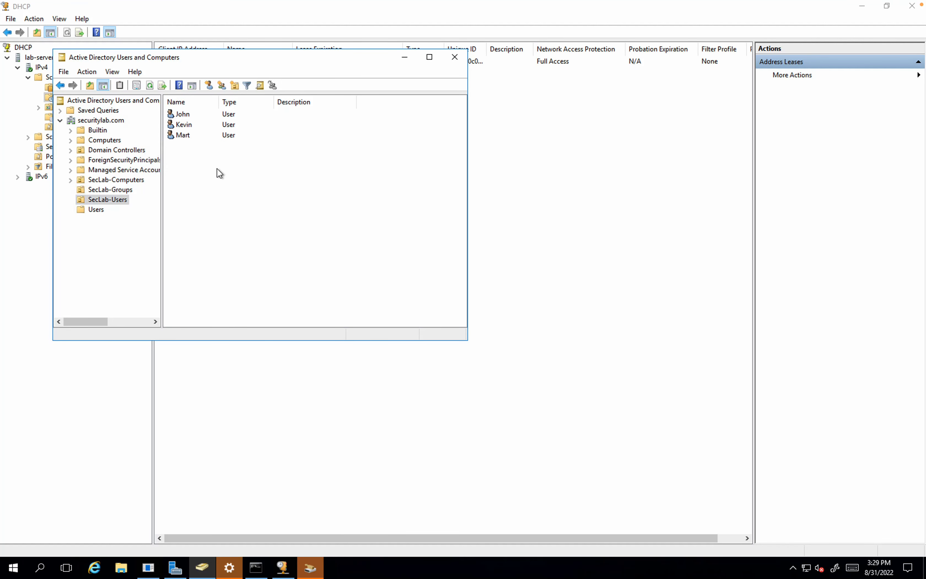
{"action": "double_click", "coordinate": [185, 135]}
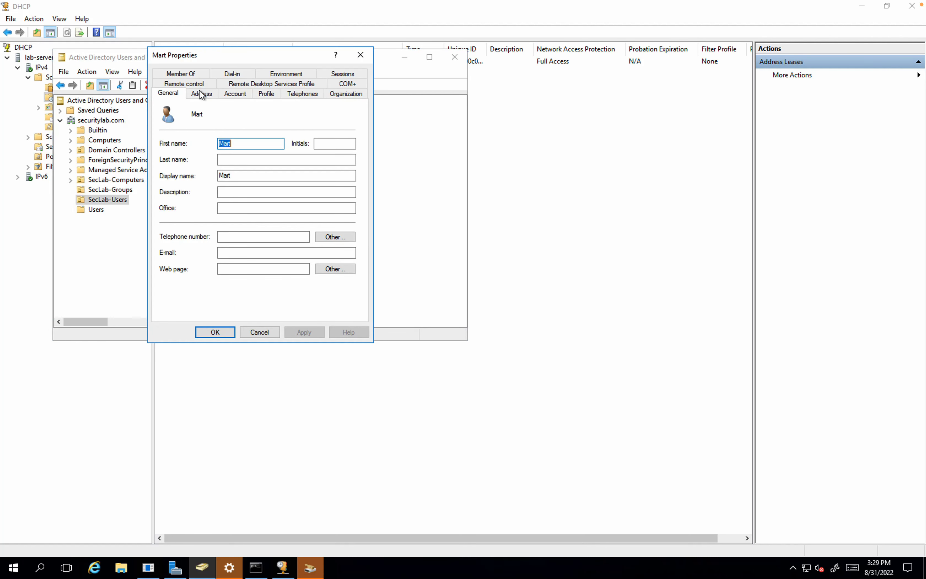
{"action": "left_click", "coordinate": [234, 93]}
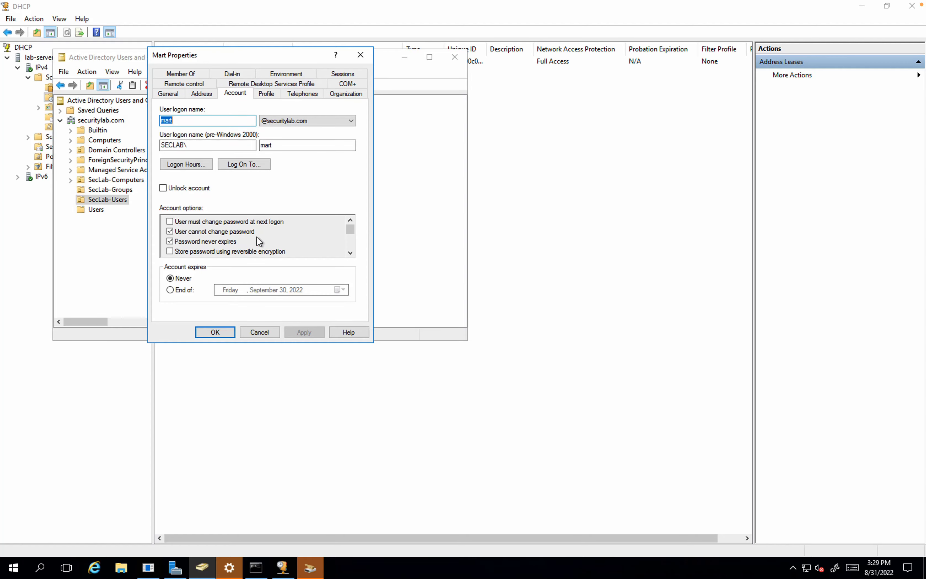
{"action": "left_click", "coordinate": [256, 330]}
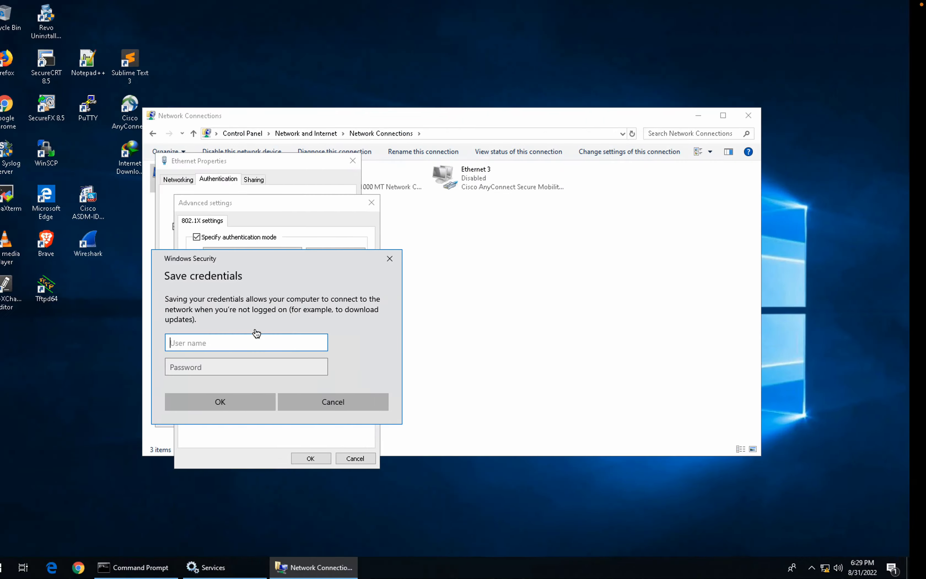
- Save the domain user's name and password as 802.1X credentials, then confirm Advanced settings and Ethernet Properties
{"action": "left_click", "coordinate": [219, 347]}
{"action": "type", "text": "mart"}
{"action": "key", "text": "Tab"}
{"action": "type", "text": "•"}
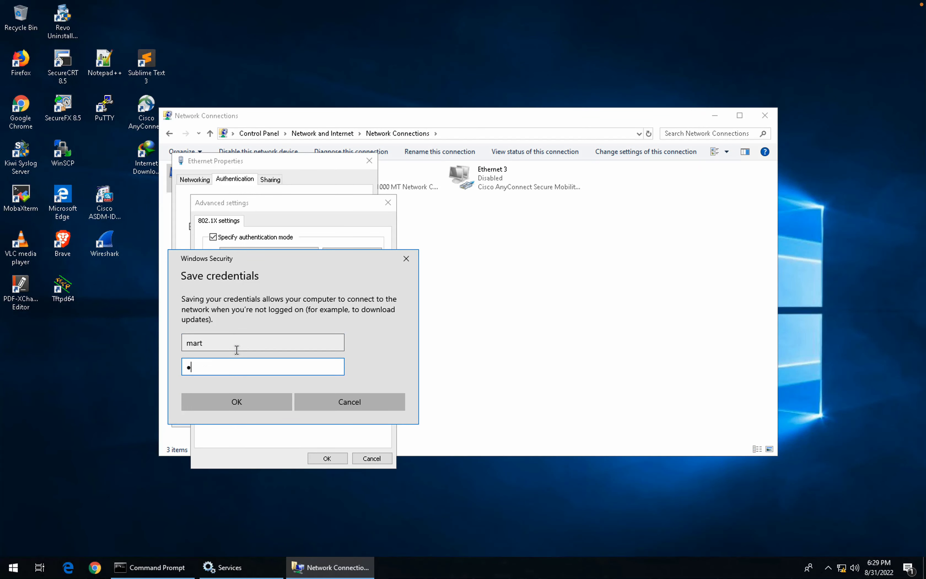
{"action": "type", "text": "•••••••"}
{"action": "left_click", "coordinate": [236, 400]}
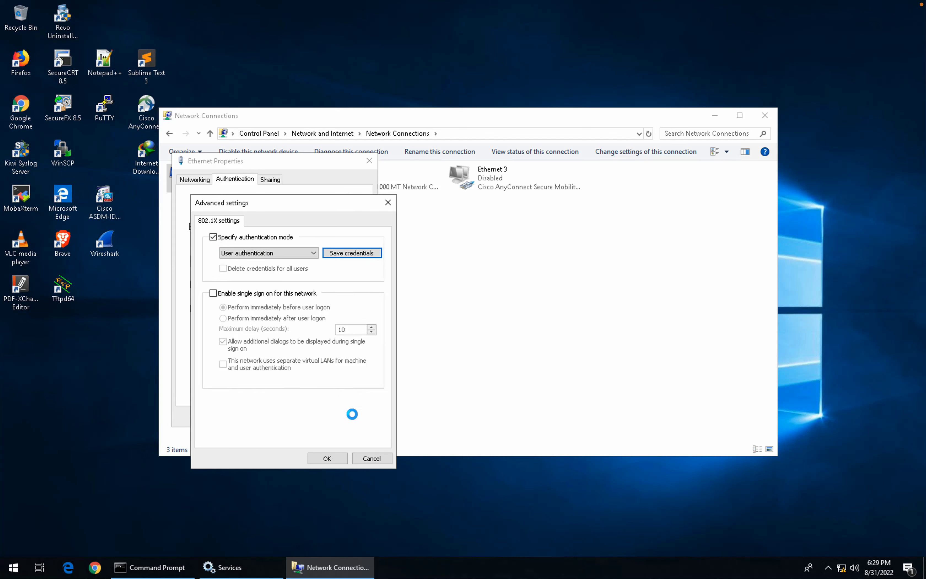
{"action": "left_click", "coordinate": [325, 454]}
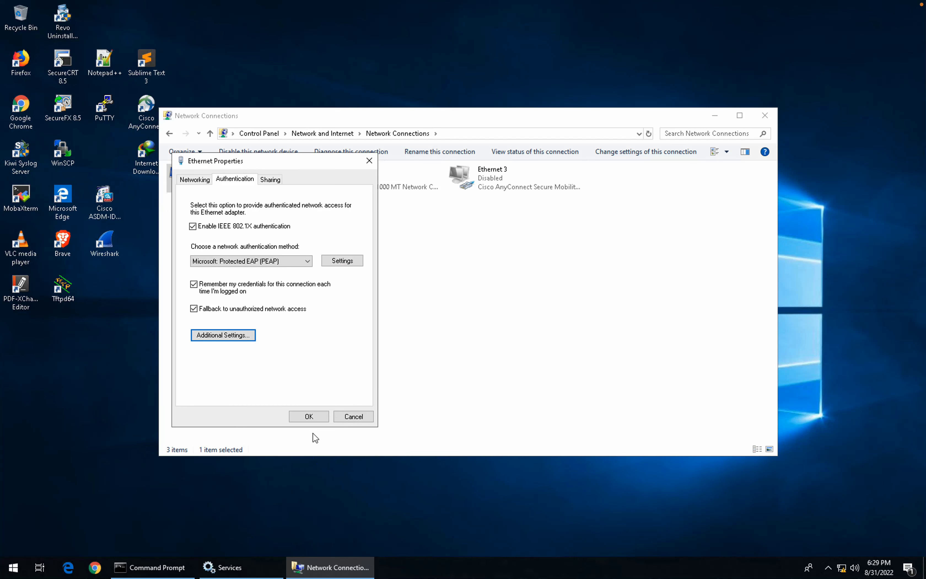
{"action": "left_click", "coordinate": [308, 417]}
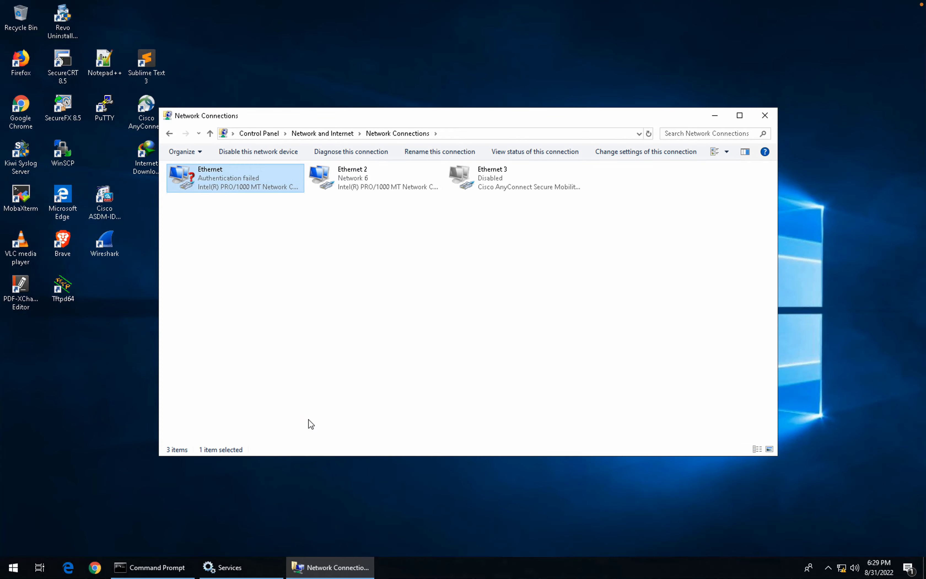
- Reload the Cisco ISE RADIUS Live Logs to show the latest failed SW03 Ethernet0/1 authentications
{"action": "key", "text": "ctrl+Right"}
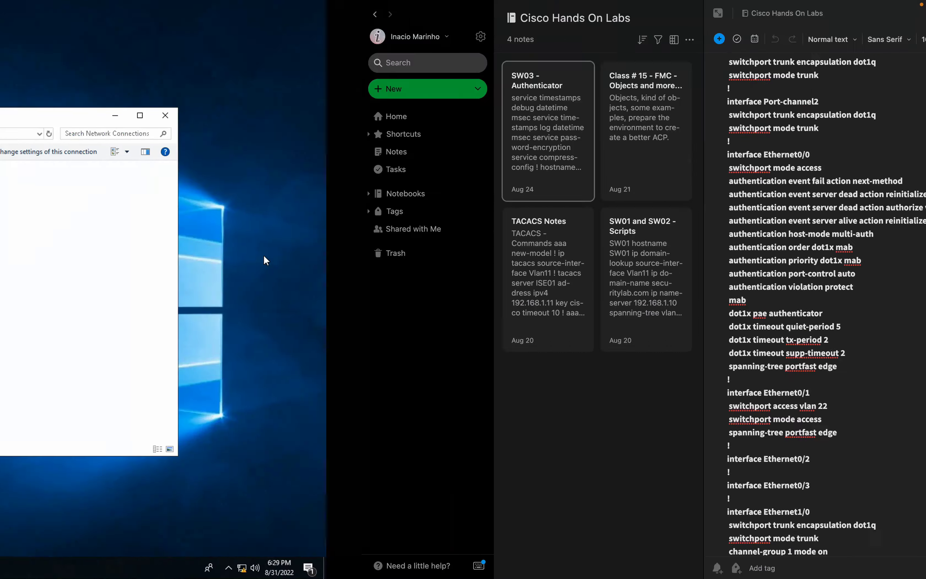
{"action": "key", "text": "ctrl+Right"}
{"action": "key", "text": "ctrl+Right"}
{"action": "key", "text": "ctrl+Right"}
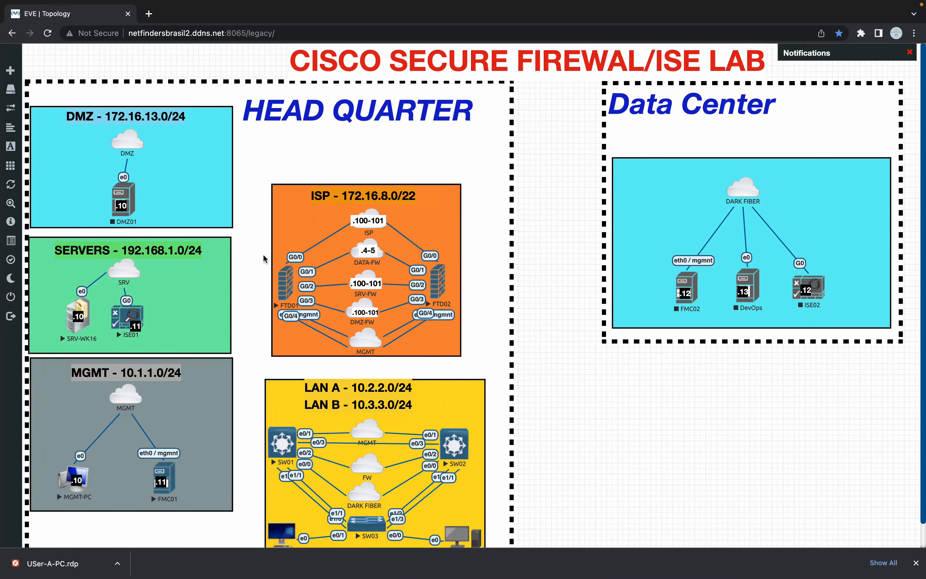
{"action": "key", "text": "ctrl+Right"}
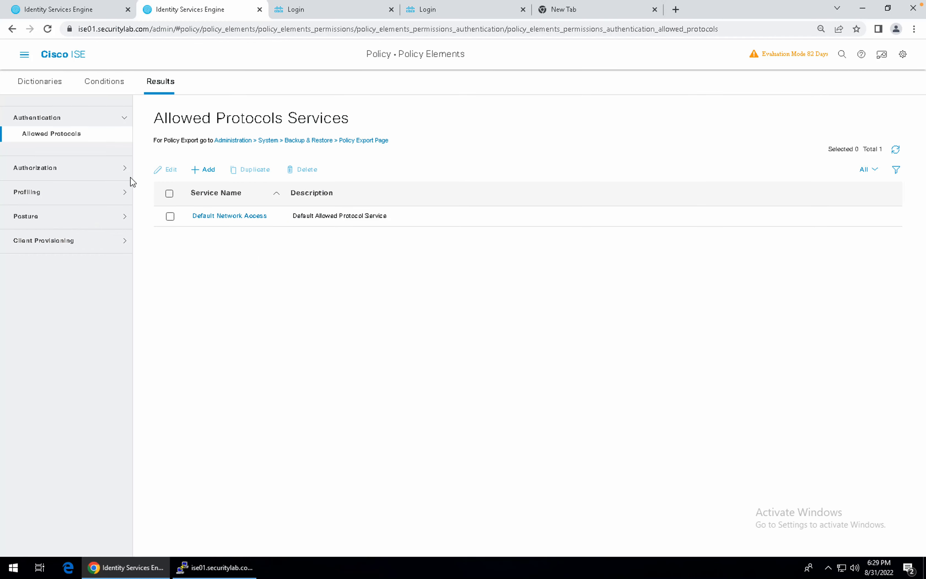
{"action": "left_click", "coordinate": [83, 11]}
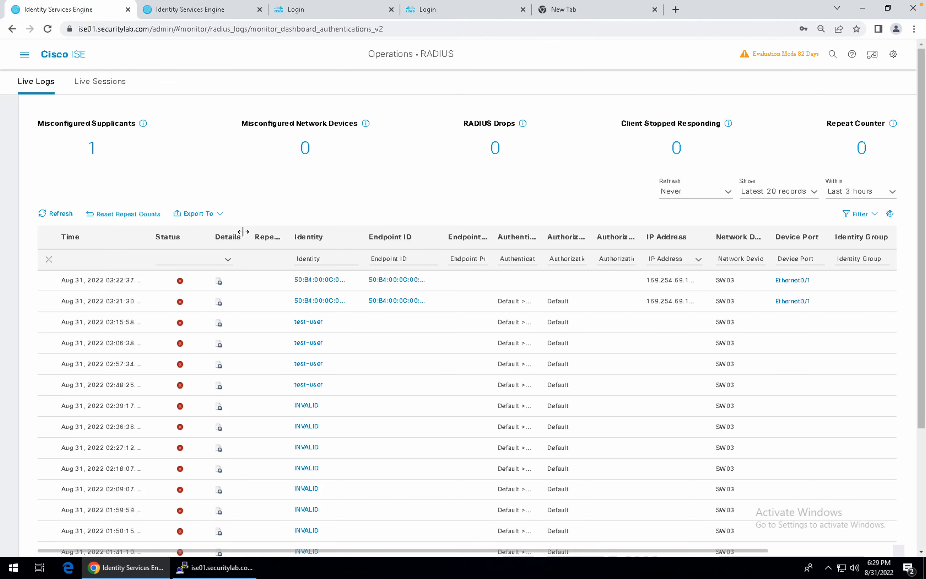
{"action": "left_click", "coordinate": [65, 215]}
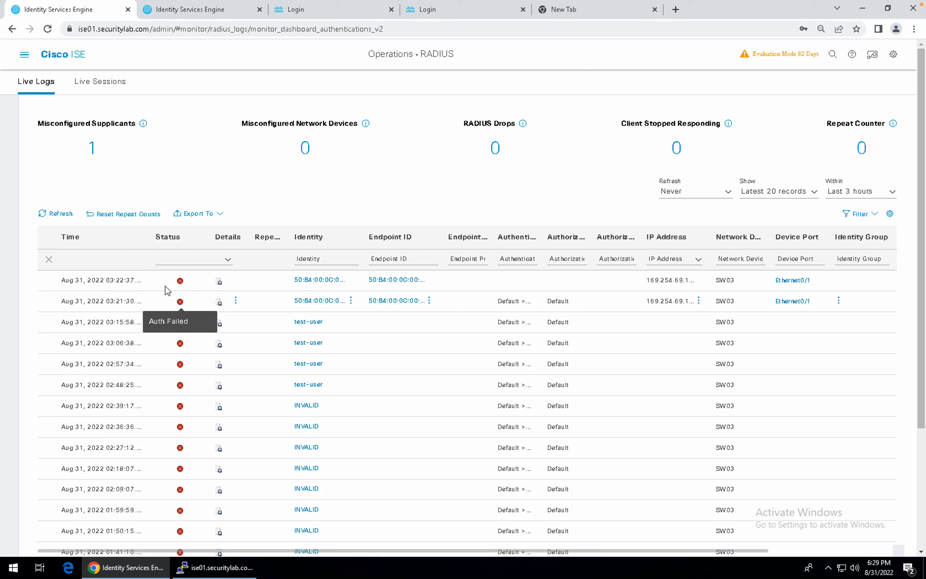
{"action": "mouse_move", "coordinate": [180, 281]}
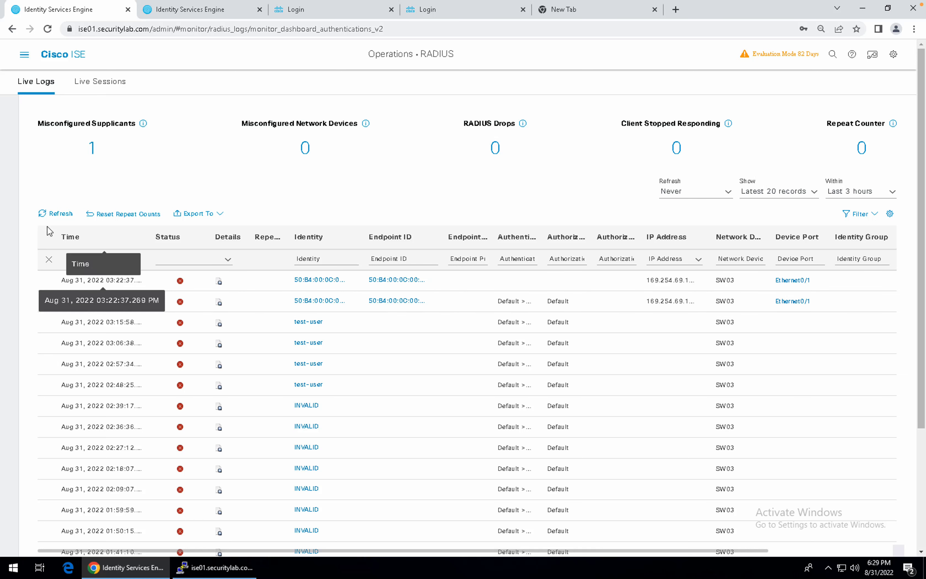
{"action": "left_click", "coordinate": [46, 217]}
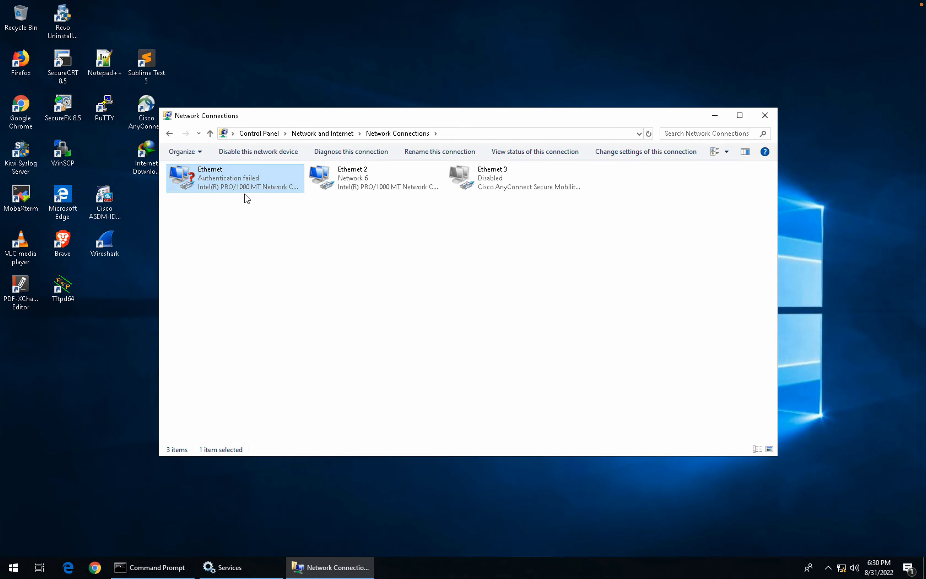
- Disable and re-enable the Ethernet adapter, then bring up its Properties dialog
{"action": "right_click", "coordinate": [237, 188]}
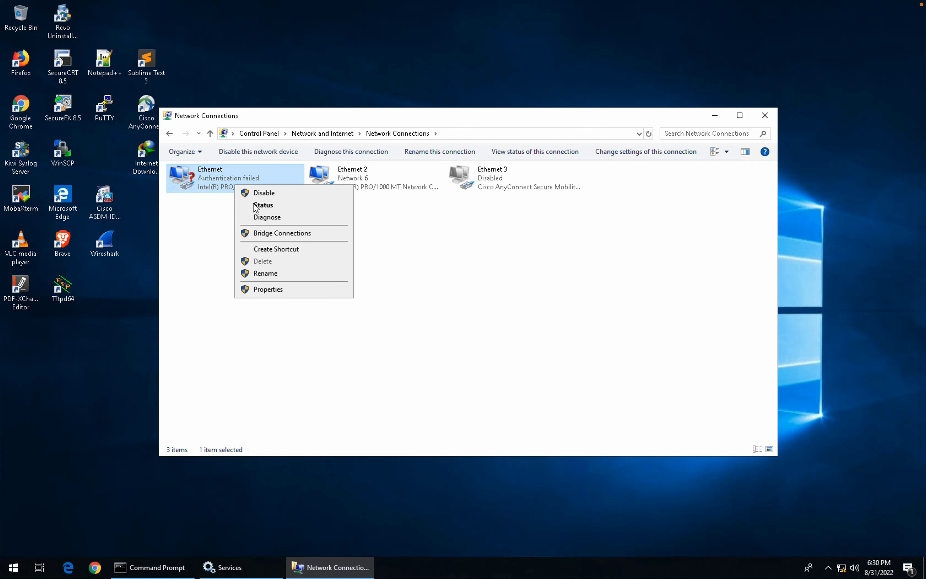
{"action": "left_click", "coordinate": [262, 193]}
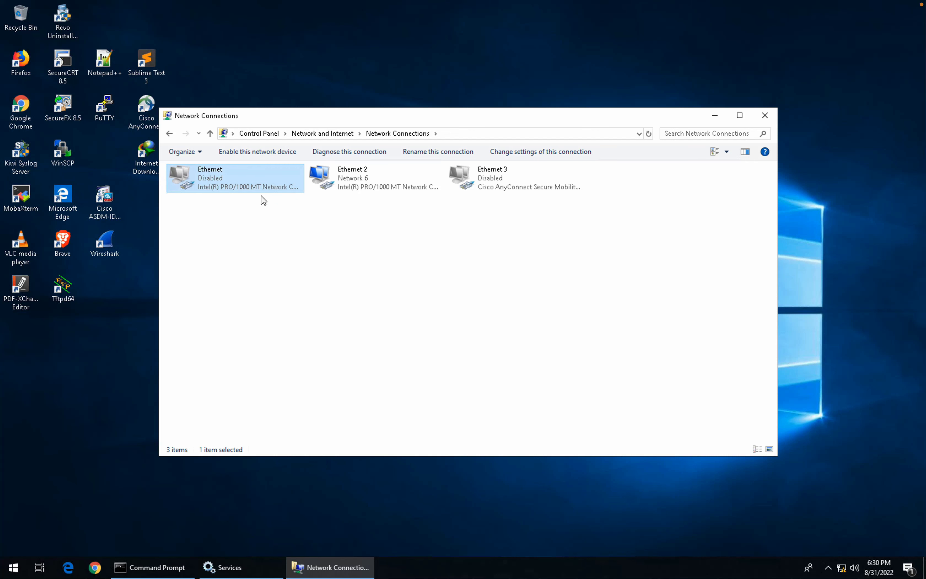
{"action": "right_click", "coordinate": [237, 181]}
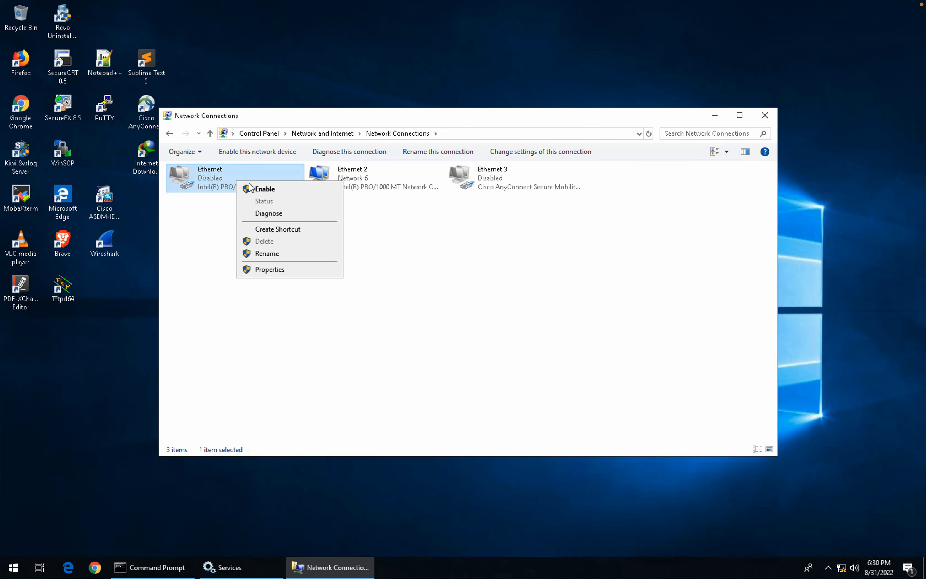
{"action": "left_click", "coordinate": [251, 188]}
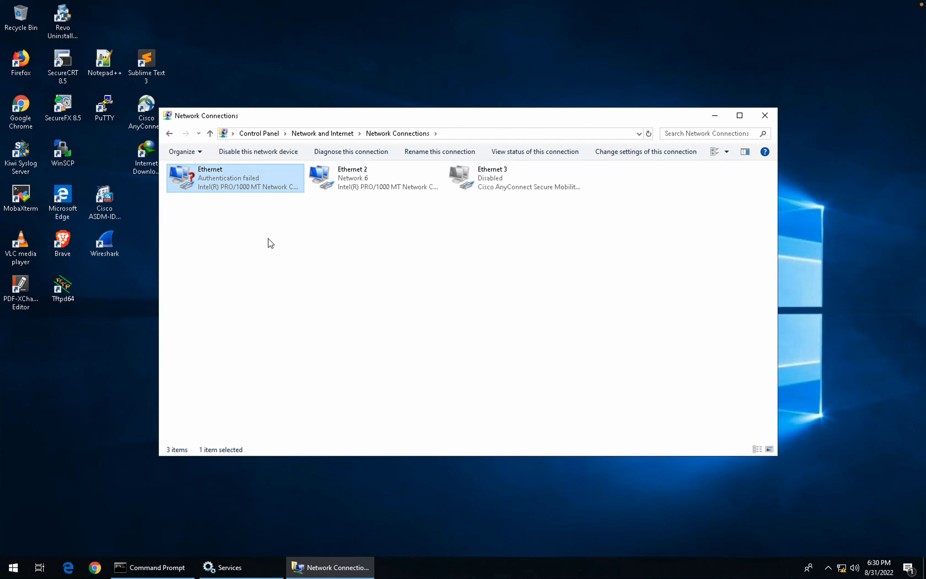
{"action": "right_click", "coordinate": [247, 177]}
{"action": "left_click", "coordinate": [280, 282]}
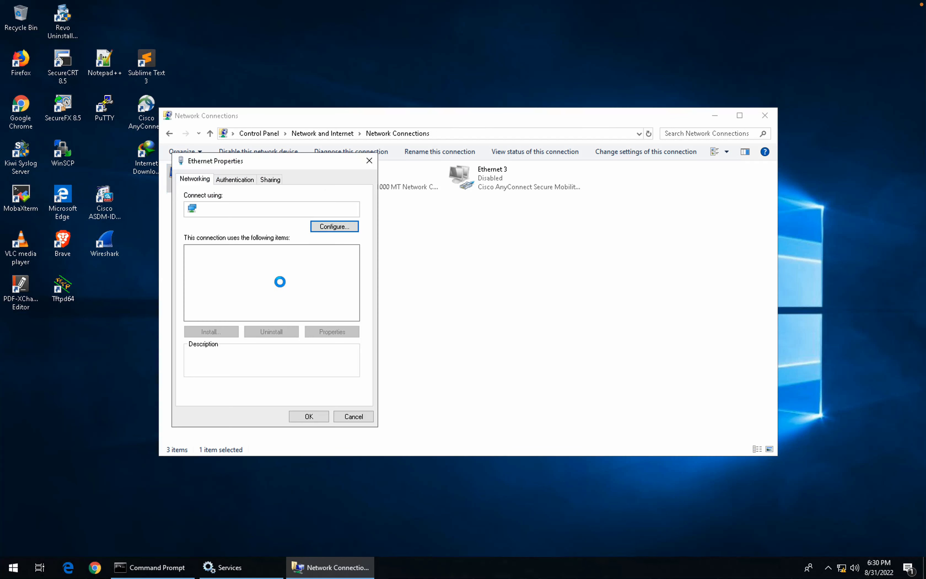
- On the Authentication tab, review the Protected EAP settings and accept them unchanged
{"action": "left_click", "coordinate": [235, 179]}
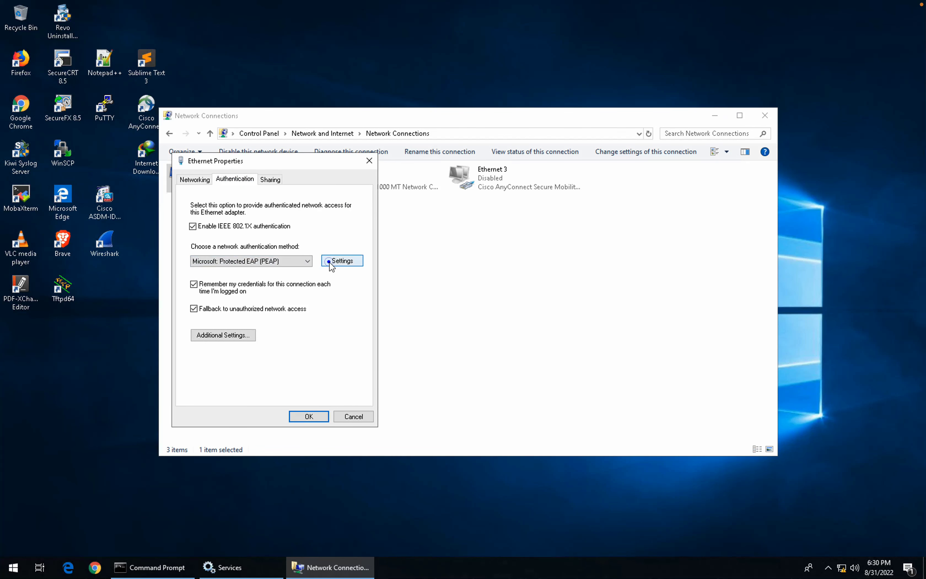
{"action": "left_click", "coordinate": [341, 261]}
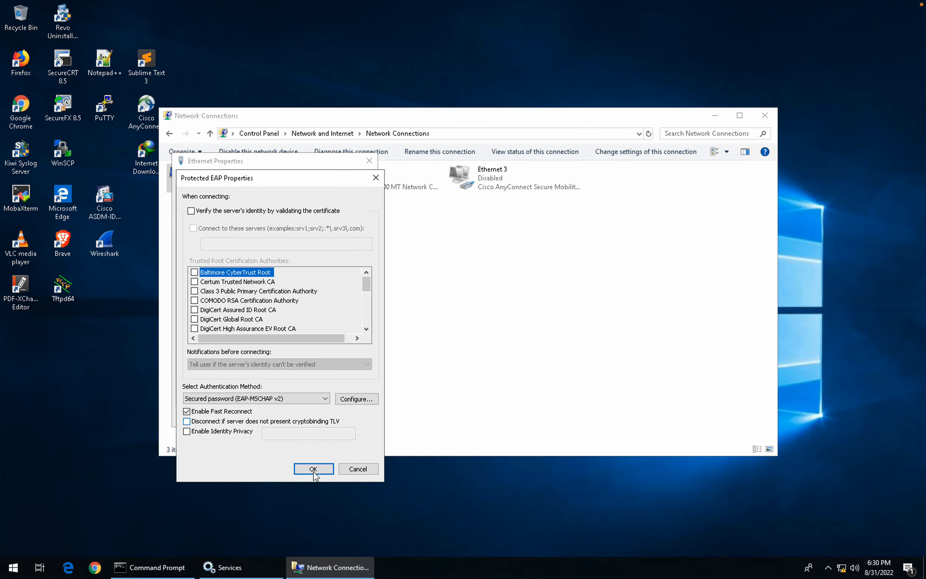
{"action": "left_click", "coordinate": [313, 468]}
- Replace the stored 802.1X credentials with the user's name and password, then close all dialogs
{"action": "left_click", "coordinate": [235, 335]}
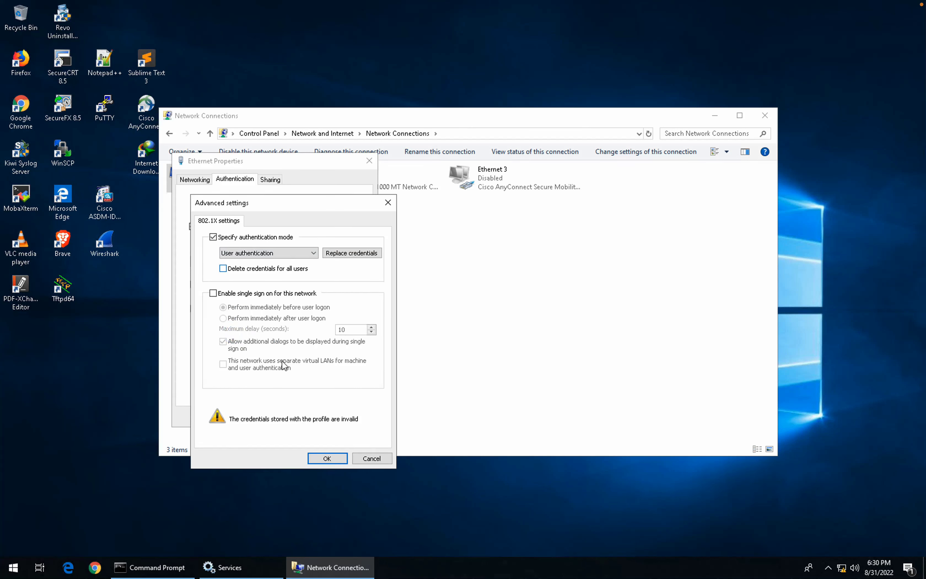
{"action": "left_click", "coordinate": [344, 257]}
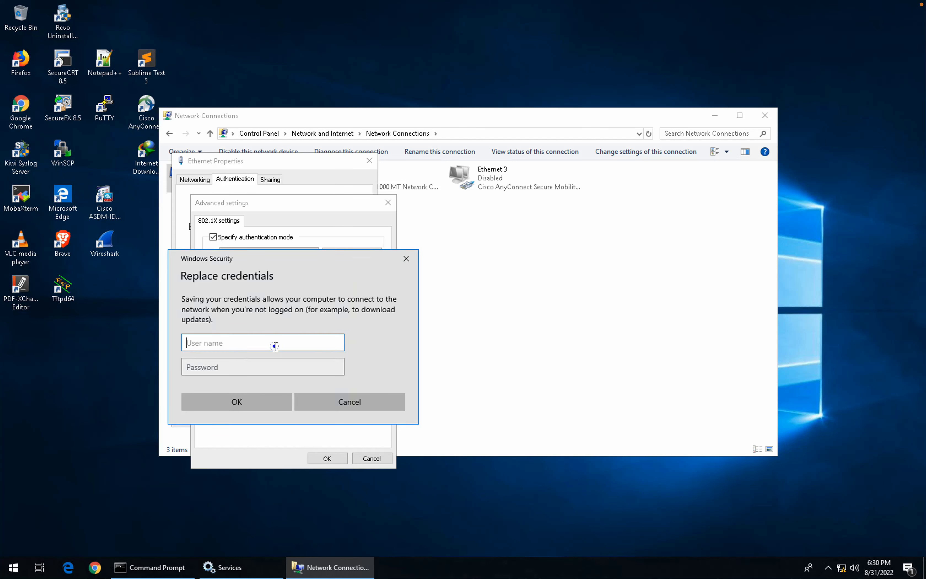
{"action": "left_click", "coordinate": [275, 347]}
{"action": "type", "text": "mart"}
{"action": "key", "text": "Tab"}
{"action": "type", "text": "•"}
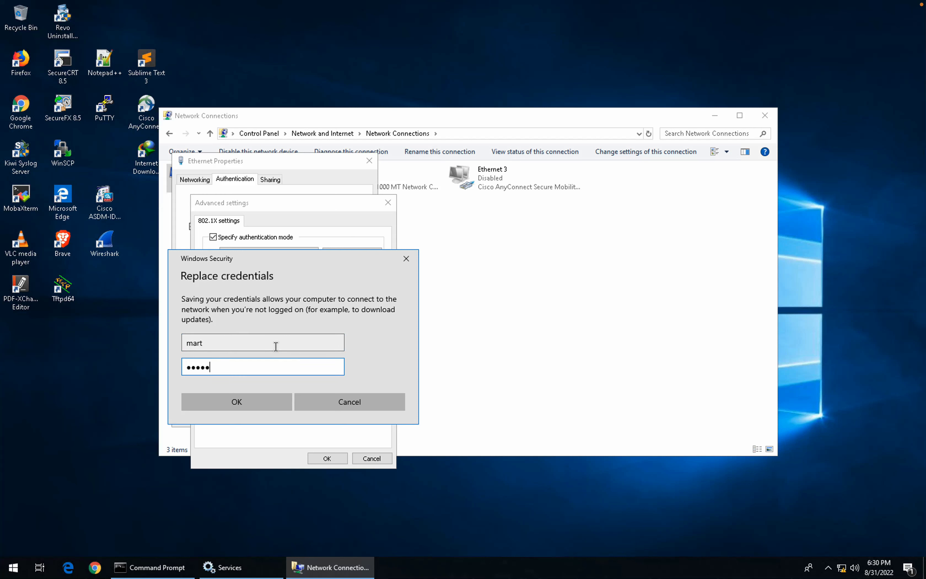
{"action": "type", "text": "•"}
{"action": "left_click", "coordinate": [259, 401]}
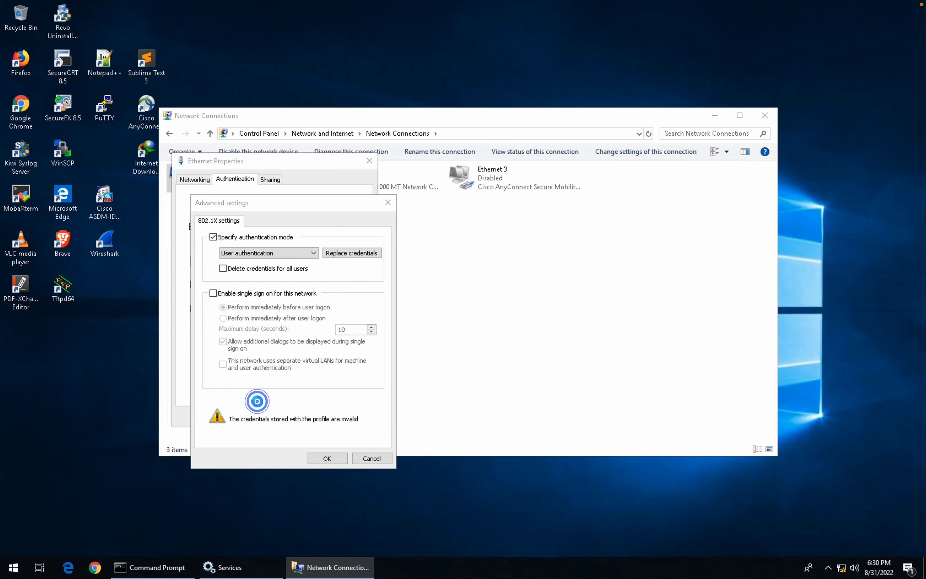
{"action": "left_click", "coordinate": [326, 458]}
{"action": "left_click", "coordinate": [312, 417]}
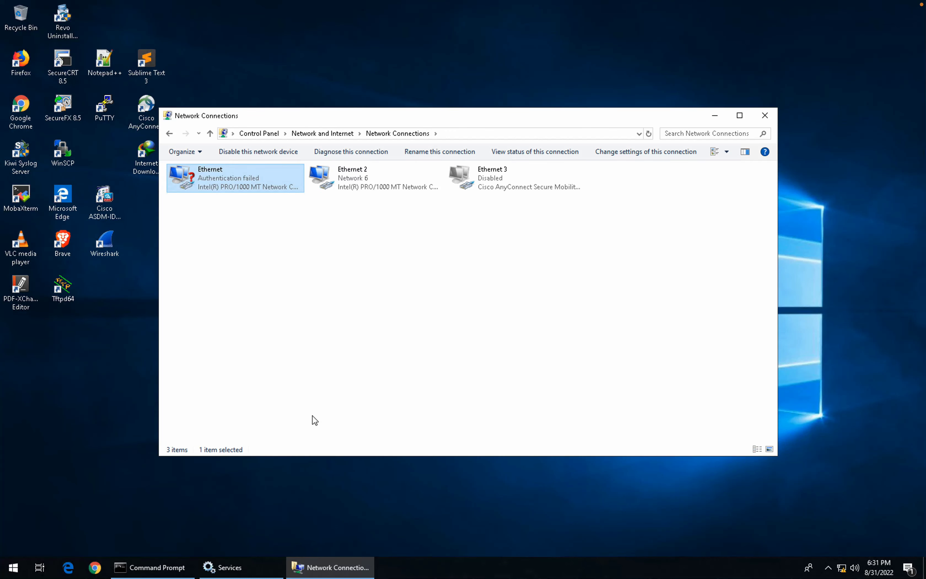
- Log in to SW03 as admin and enter privileged mode with en
{"action": "key", "text": "ctrl+Right"}
{"action": "key", "text": "ctrl+Right"}
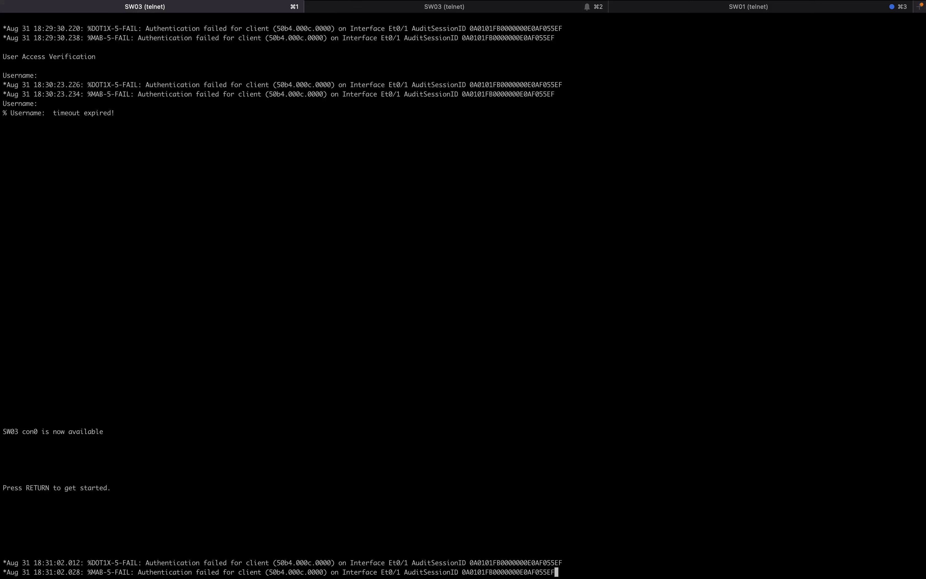
{"action": "key", "text": "Return"}
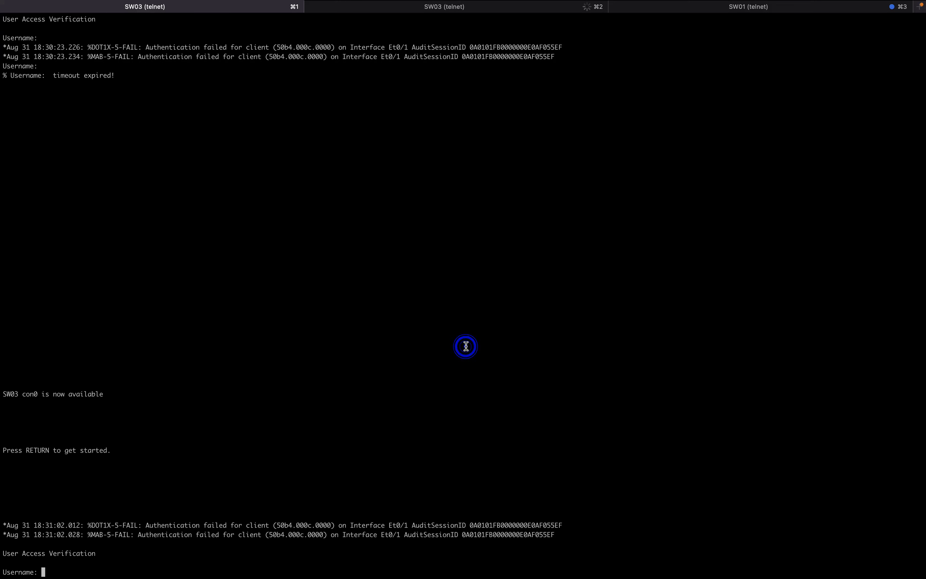
{"action": "type", "text": "admin"}
{"action": "key", "text": "Return"}
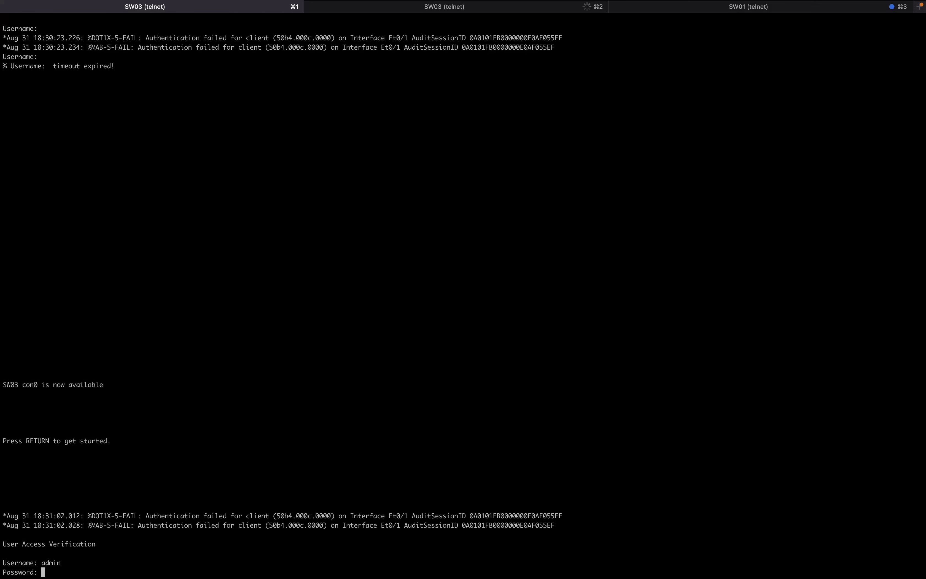
{"action": "key", "text": "Return"}
{"action": "type", "text": "e"}
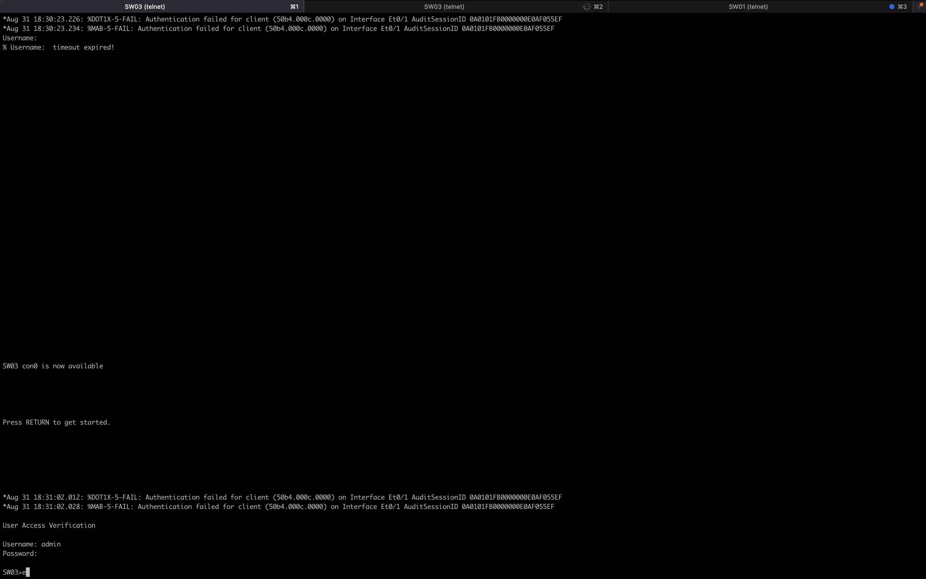
{"action": "type", "text": "n"}
{"action": "key", "text": "Return"}
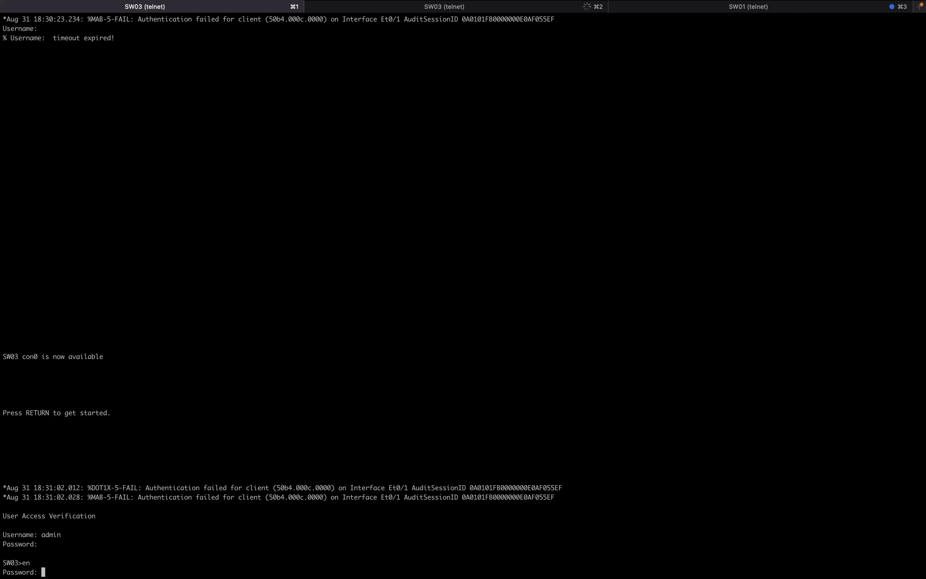
{"action": "key", "text": "Return"}
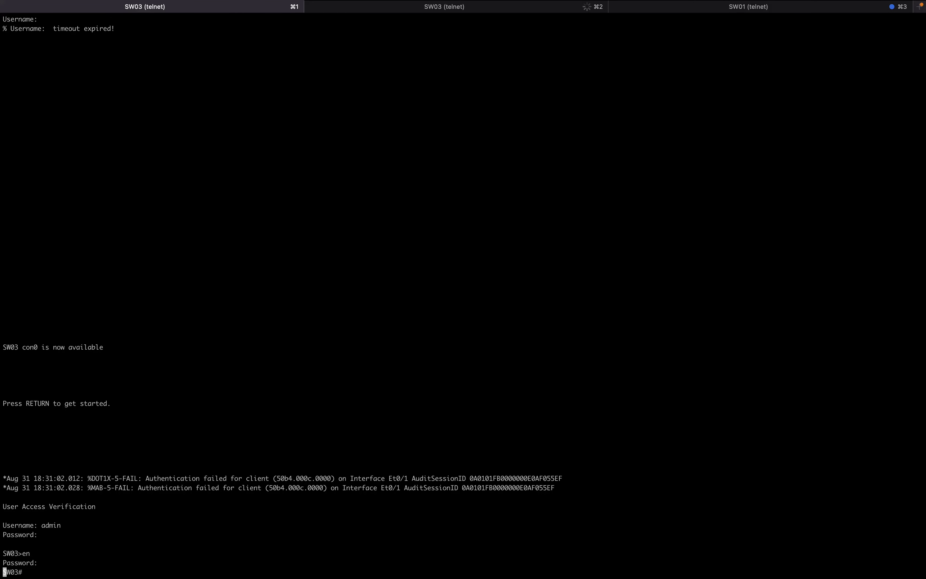
{"action": "key", "text": "Return"}
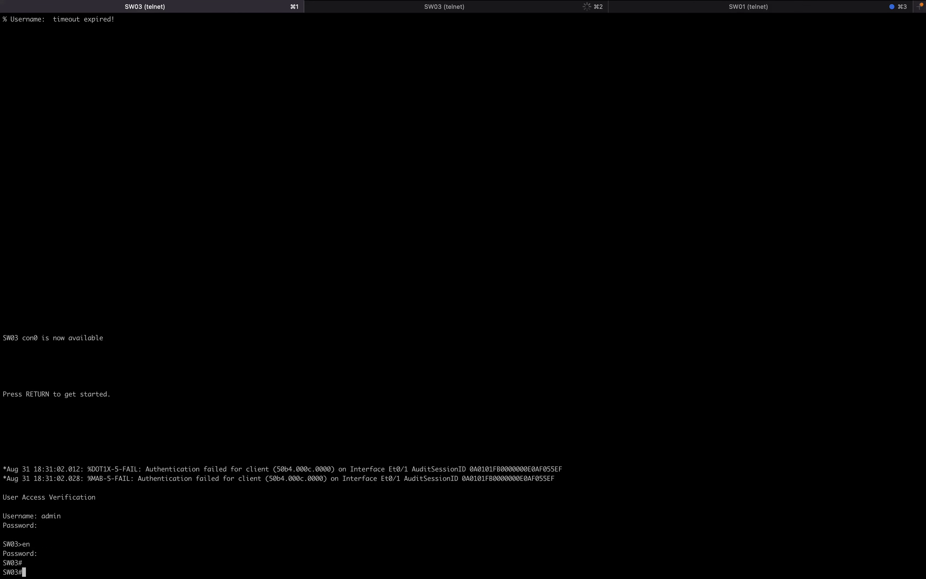
- Enter global configuration and the Ethernet0/1 interface configuration (conf t, inter eth0/1)
{"action": "type", "text": "conf t"}
{"action": "key", "text": "Return"}
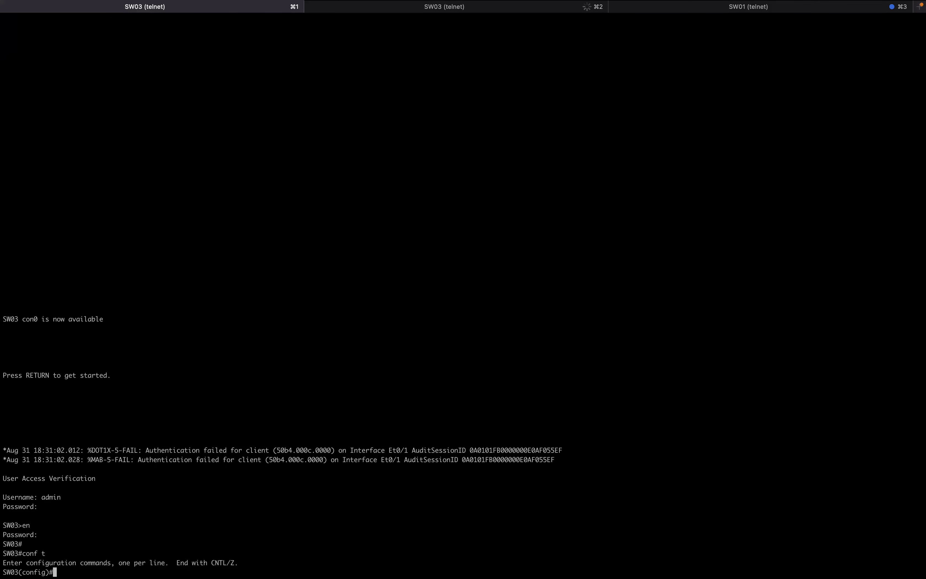
{"action": "type", "text": "inter eth0/1"}
{"action": "key", "text": "Return"}
- Shut down Ethernet0/1, bring it back up with no shut, and end configuration
{"action": "type", "text": "no"}
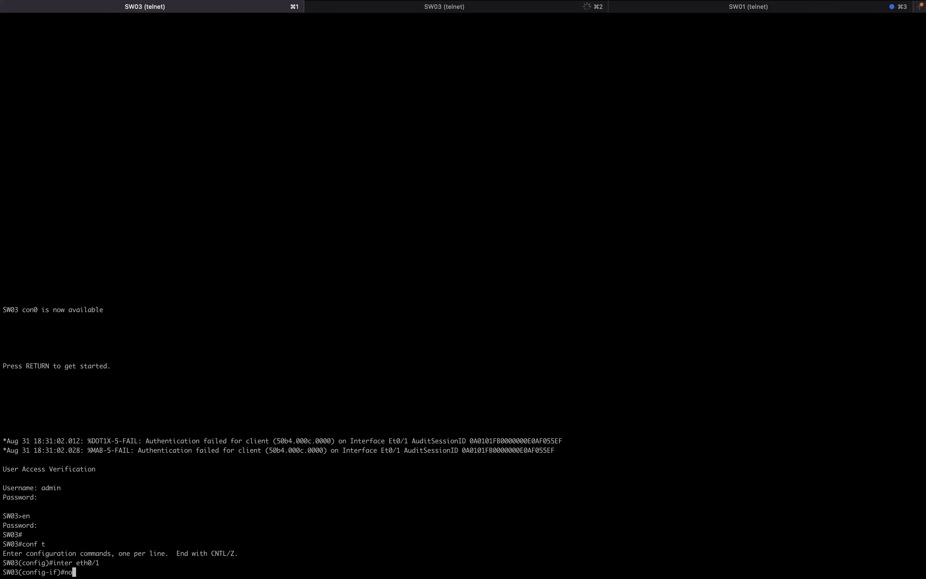
{"action": "type", "text": " shut"}
{"action": "key", "text": "BackSpace"}
{"action": "key", "text": "BackSpace"}
{"action": "key", "text": "BackSpace"}
{"action": "key", "text": "BackSpace"}
{"action": "key", "text": "BackSpace"}
{"action": "key", "text": "BackSpace"}
{"action": "key", "text": "BackSpace"}
{"action": "type", "text": "sh"}
{"action": "key", "text": "Return"}
{"action": "type", "text": "nn"}
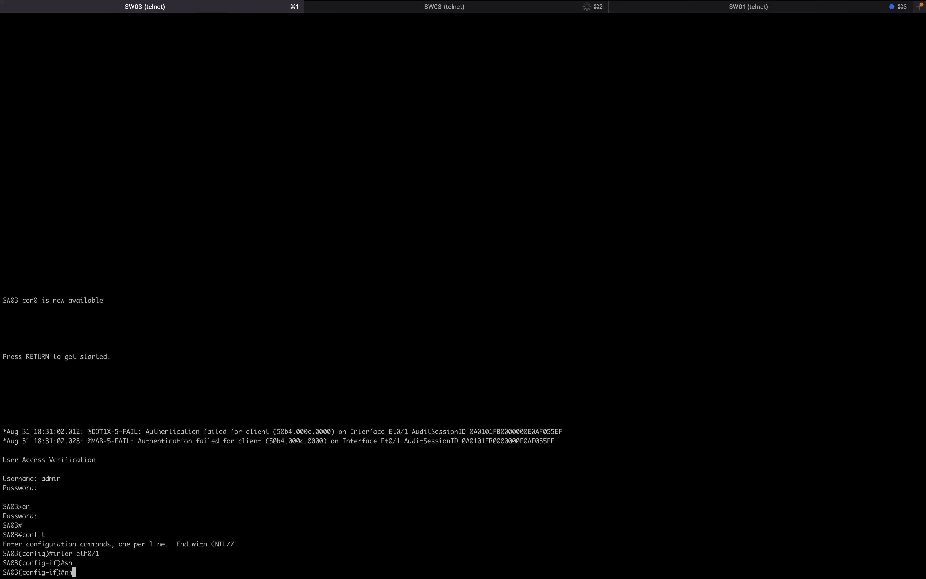
{"action": "type", "text": "o sh"}
{"action": "key", "text": "Return"}
{"action": "type", "text": "nfig-if)#n"}
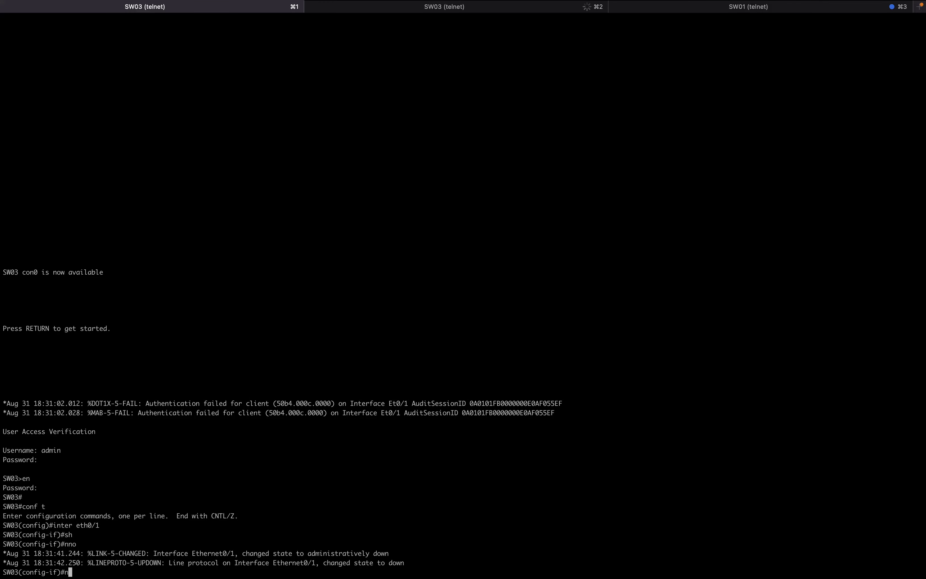
{"action": "type", "text": "o shut"}
{"action": "key", "text": "Return"}
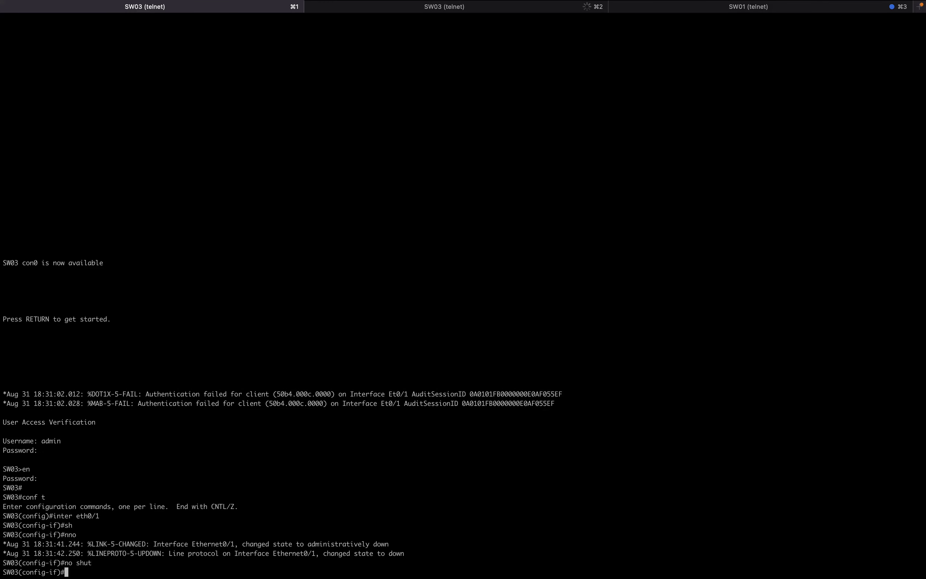
{"action": "type", "text": "end"}
{"action": "key", "text": "Return"}
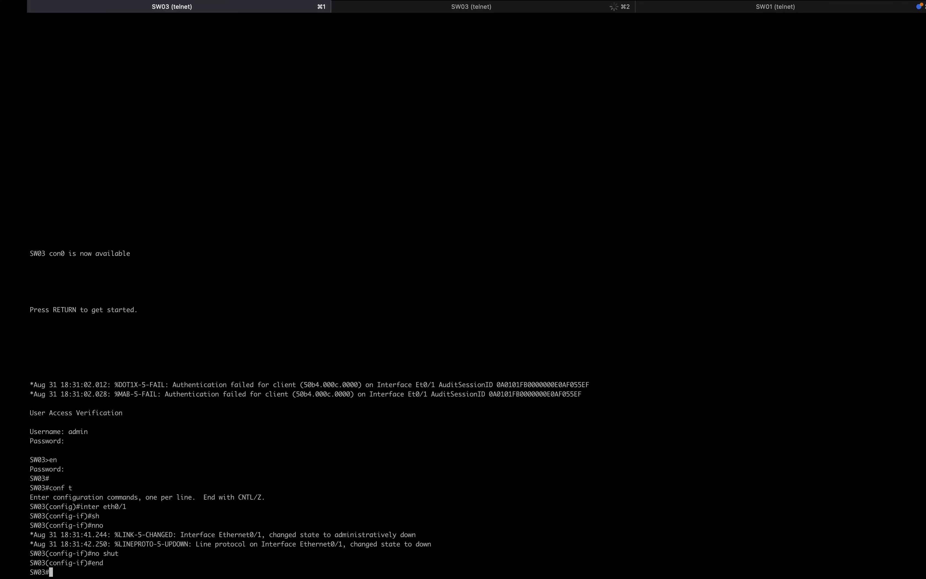
{"action": "key", "text": "ctrl+Right"}
{"action": "key", "text": "ctrl+Left"}
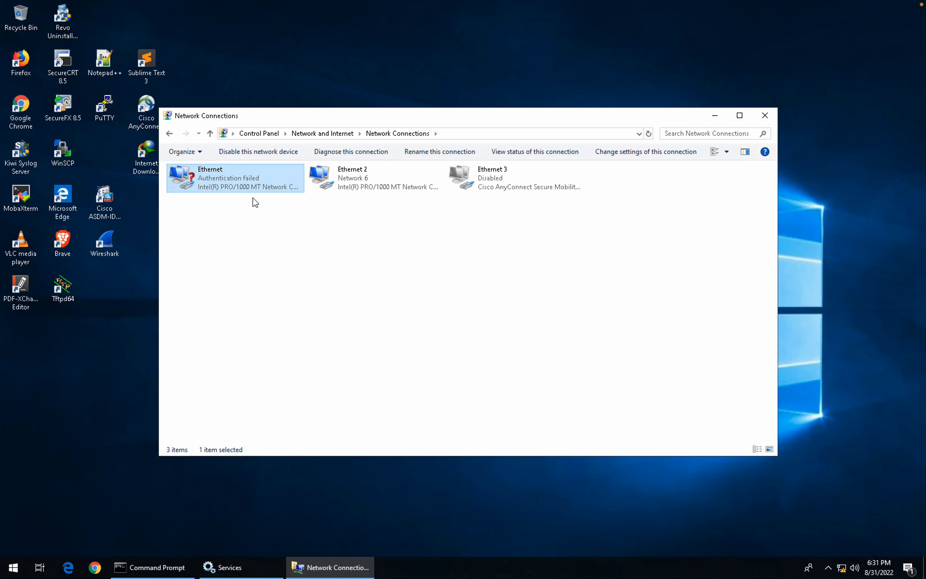
- Disable the Ethernet adapter, then double-click it to enable it and retry authentication
{"action": "right_click", "coordinate": [248, 194]}
{"action": "left_click", "coordinate": [257, 197]}
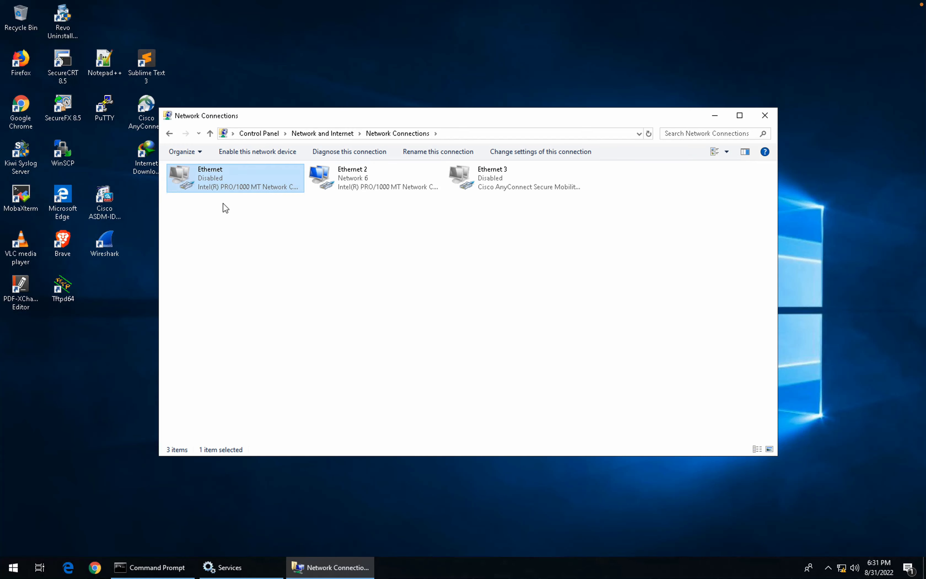
{"action": "double_click", "coordinate": [218, 186]}
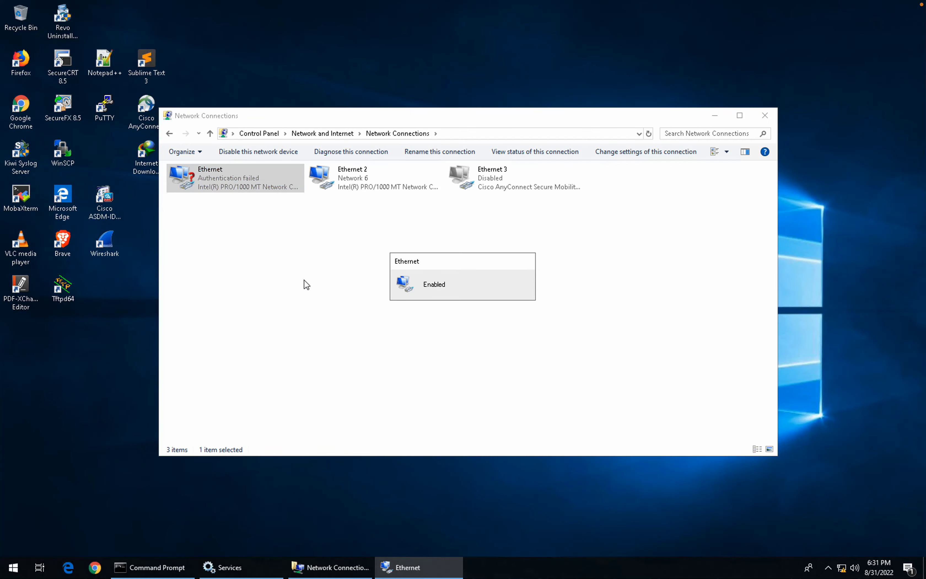
{"action": "key", "text": "ctrl+Left"}
{"action": "key", "text": "ctrl+Left"}
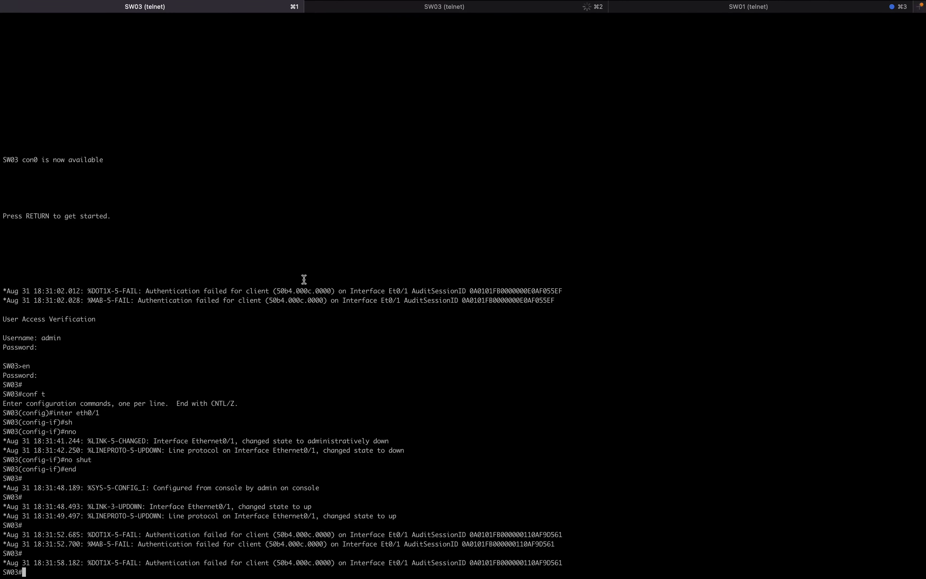
- Run 'show authentication sessions interface eth0/1' on SW03 and page through the output
{"action": "type", "text": "show authe"}
{"action": "key", "text": "Tab"}
{"action": "type", "text": "sess"}
{"action": "key", "text": "Tab"}
{"action": "type", "text": "inter eth0/1"}
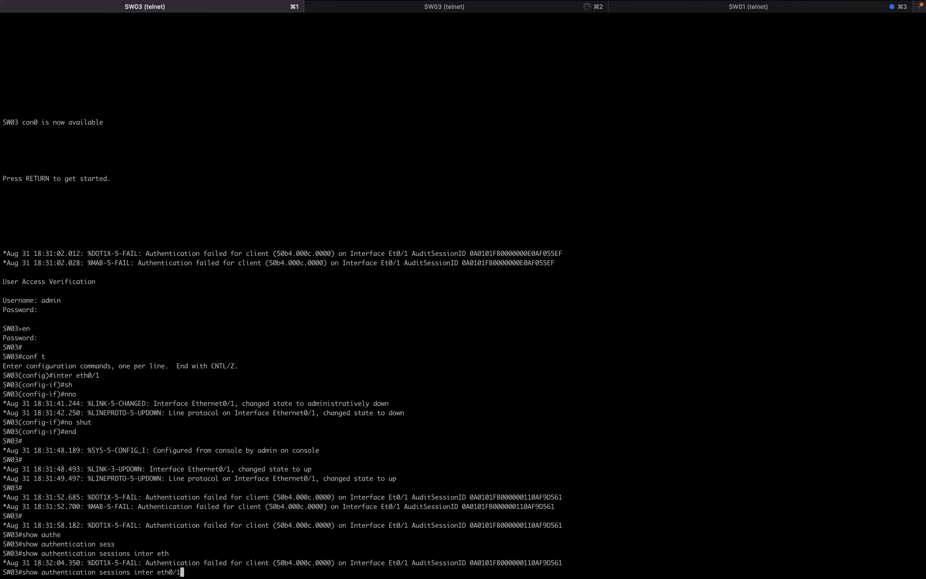
{"action": "key", "text": "Return"}
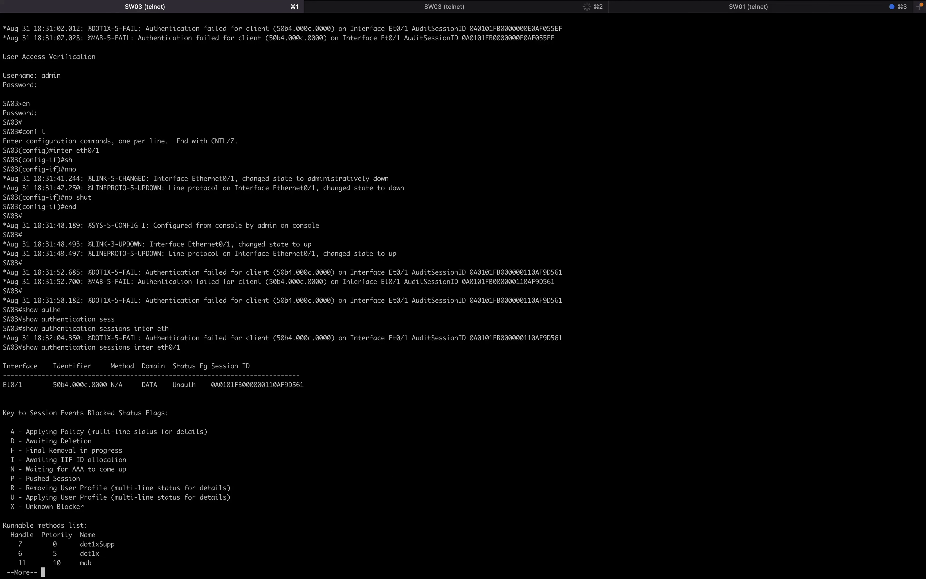
{"action": "key", "text": "space"}
- Run the same command with 'details' and highlight the client's MAC address and user name
{"action": "type", "text": "show authentication sessions inter eth0/1"}
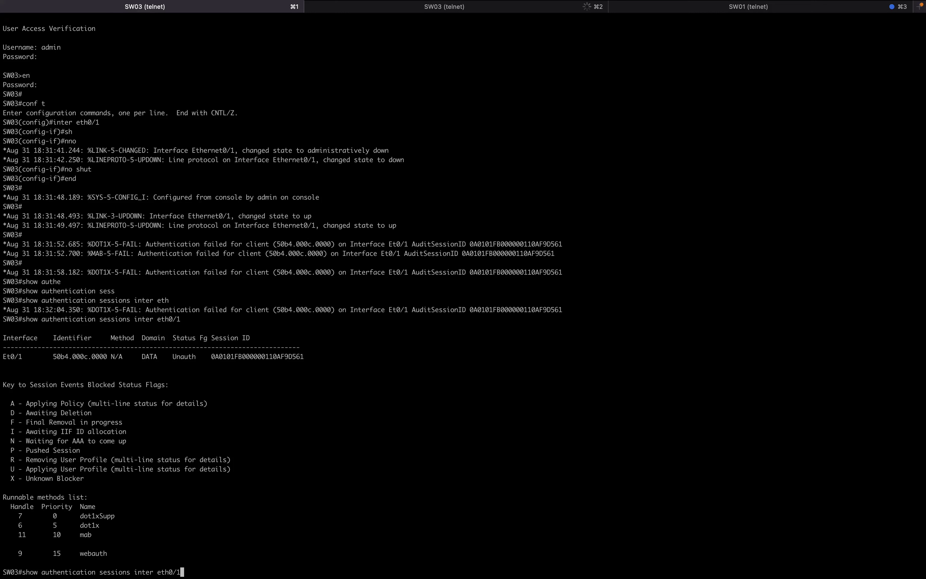
{"action": "type", "text": "eta"}
{"action": "key", "text": "Tab"}
{"action": "key", "text": "Return"}
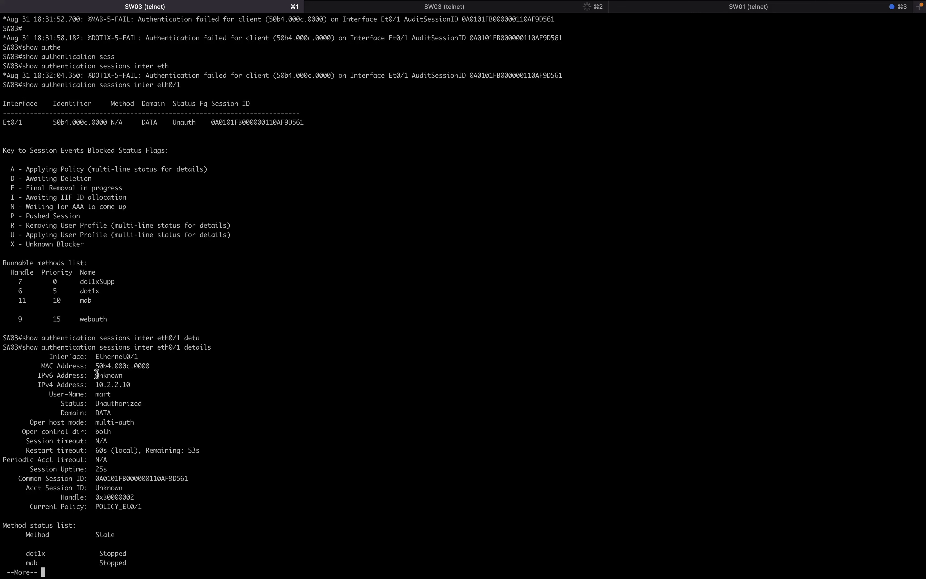
{"action": "left_click_drag", "start_coordinate": [95, 366], "coordinate": [157, 367]}
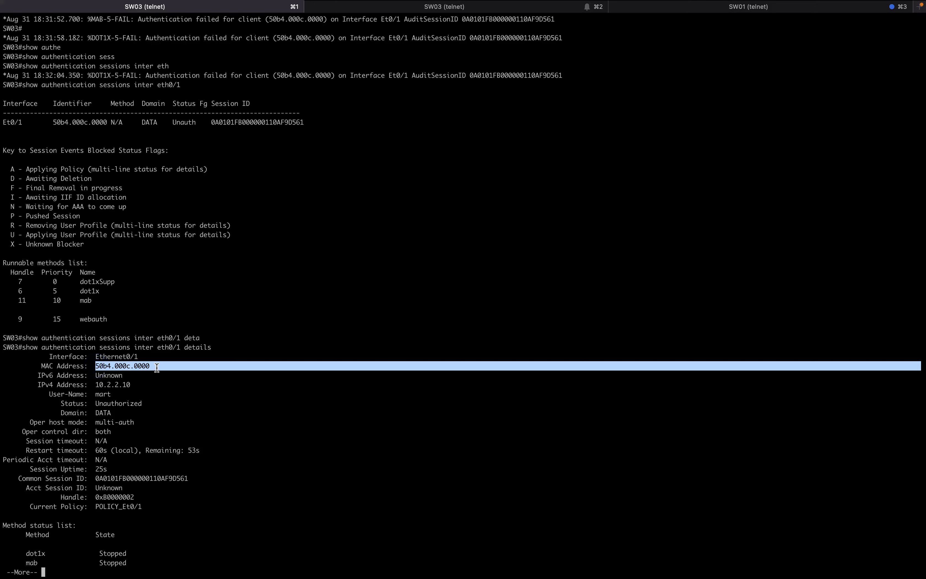
{"action": "double_click", "coordinate": [95, 394]}
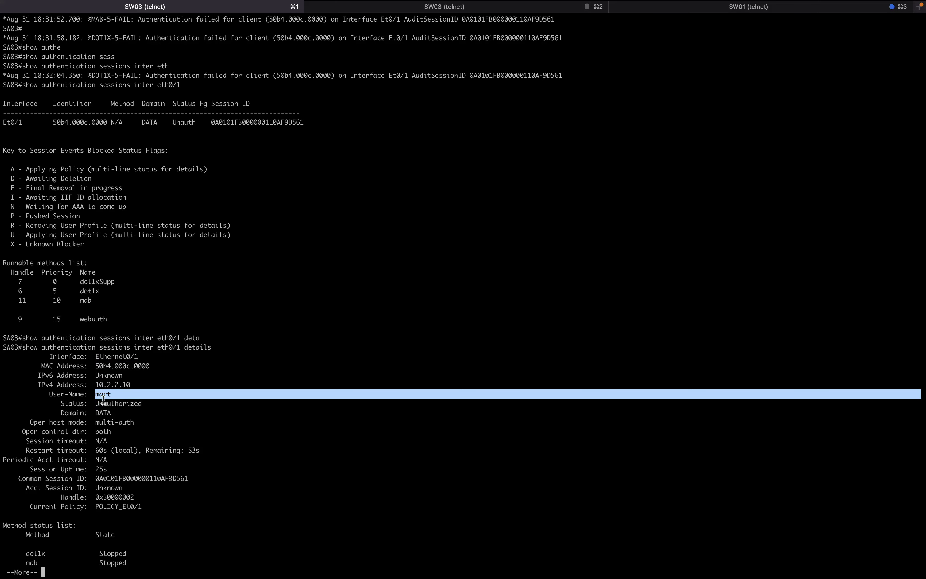
- Highlight the Unauthorized session status, then refresh the ISE RADIUS Live Logs table
{"action": "left_click", "coordinate": [106, 401]}
{"action": "double_click", "coordinate": [105, 402]}
{"action": "key", "text": "ctrl+Right"}
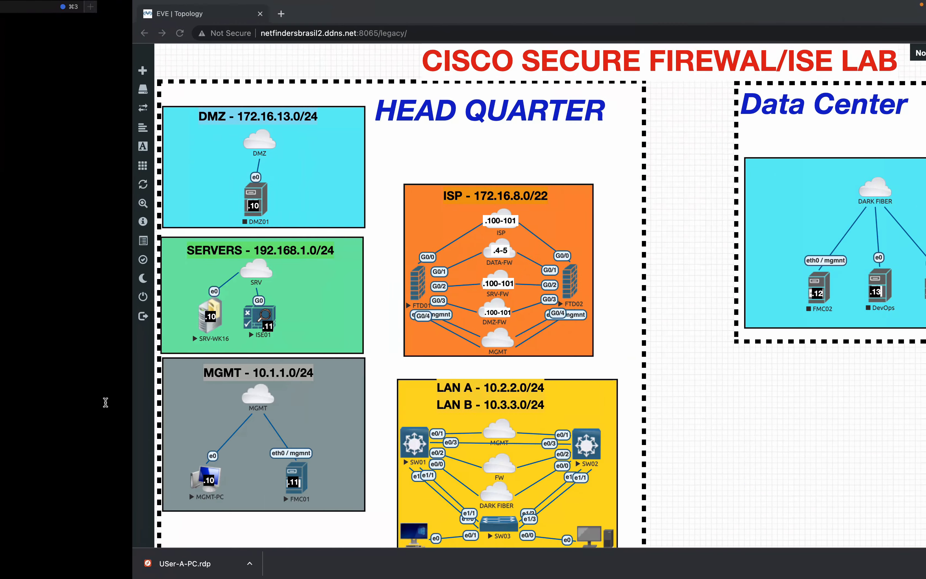
{"action": "key", "text": "ctrl+Right"}
{"action": "key", "text": "ctrl+Right"}
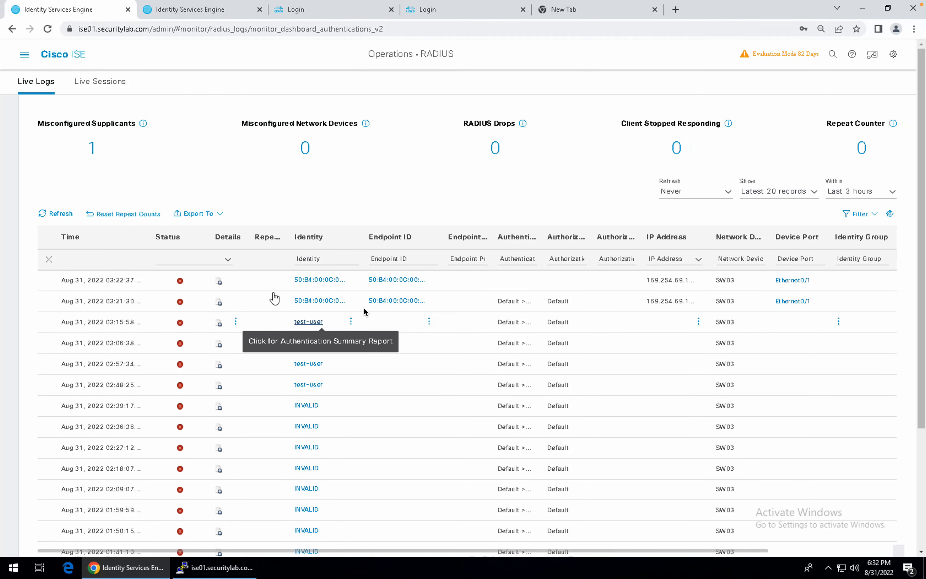
{"action": "left_click", "coordinate": [58, 215]}
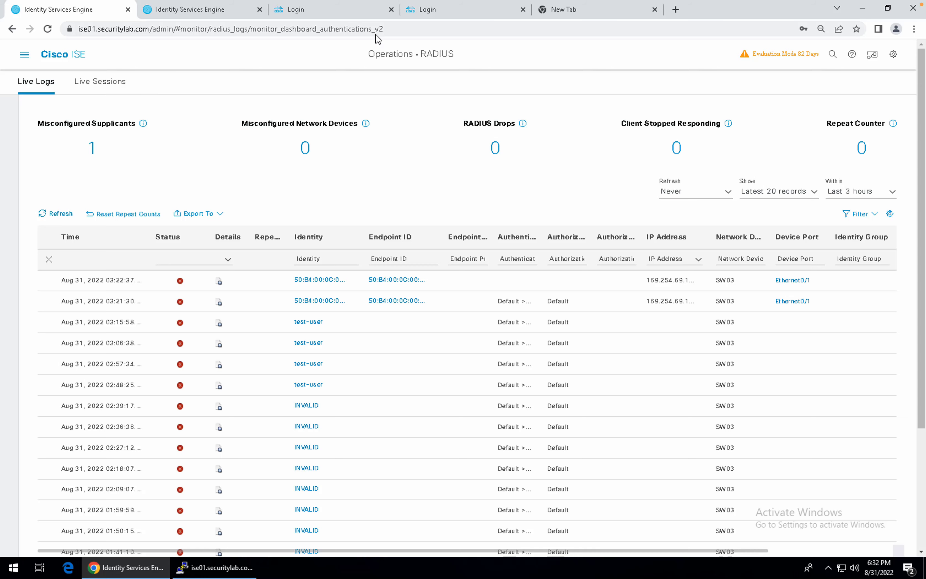
{"action": "key", "text": "ctrl+Right"}
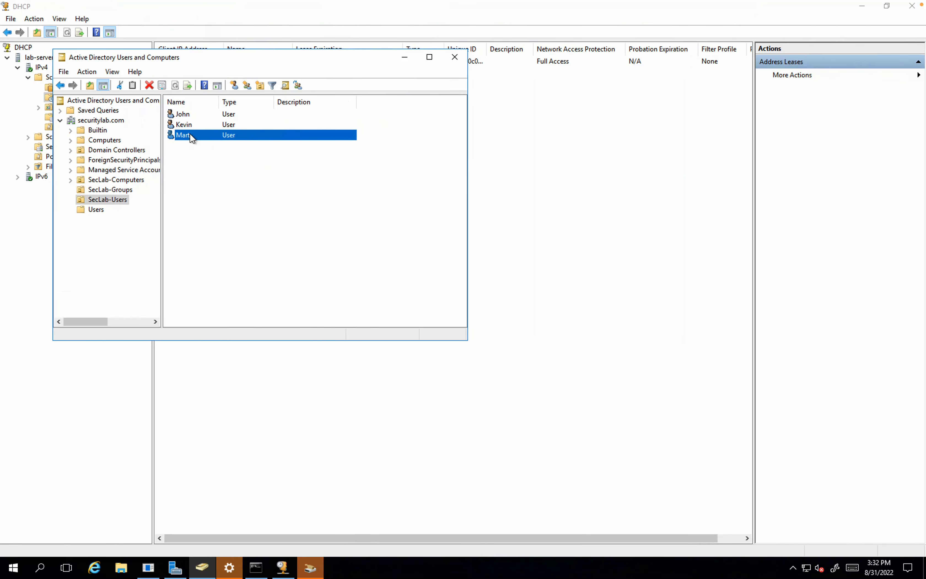
- Check the SecLab-Users account's Member Of tab shows Domain Users and MKT, then close it
{"action": "left_click", "coordinate": [189, 133]}
{"action": "double_click", "coordinate": [189, 134]}
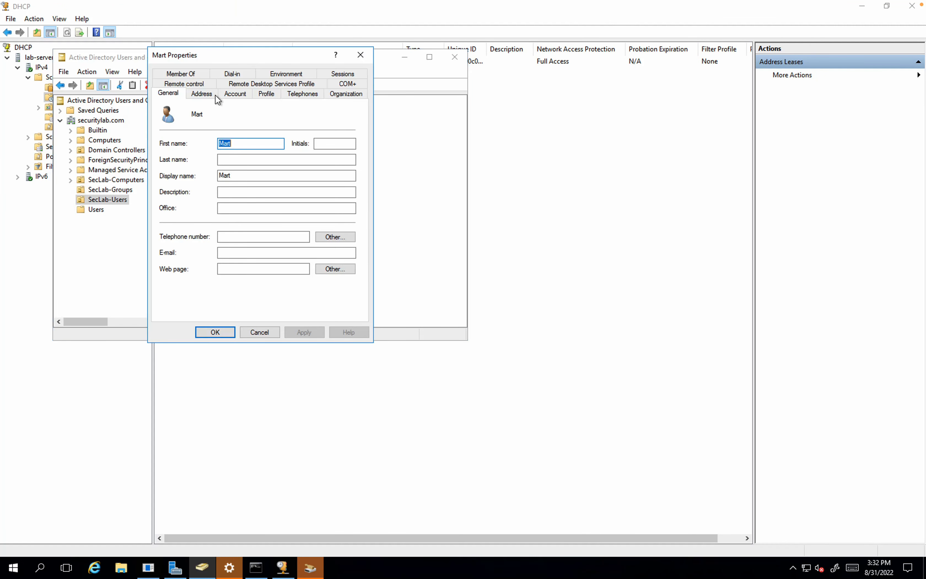
{"action": "left_click", "coordinate": [194, 73]}
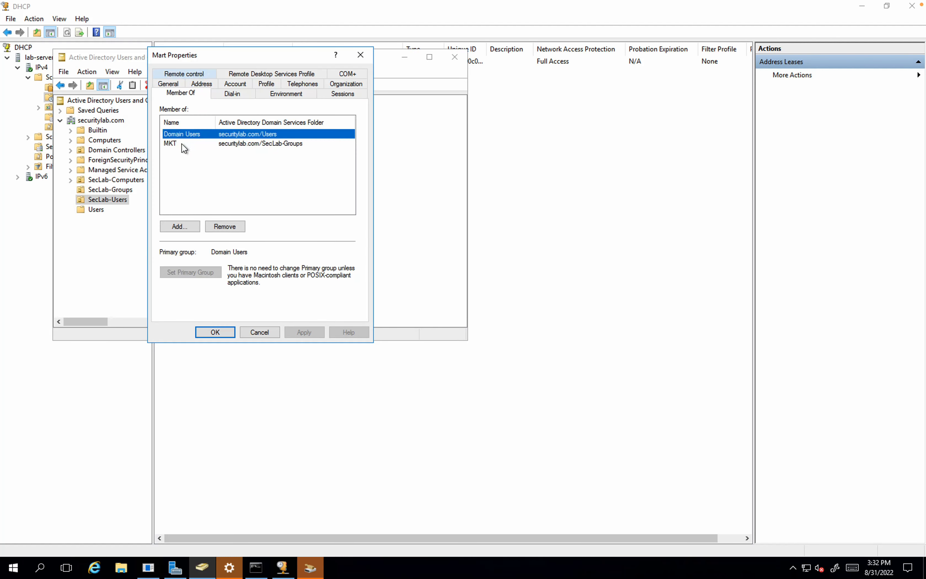
{"action": "left_click", "coordinate": [182, 144]}
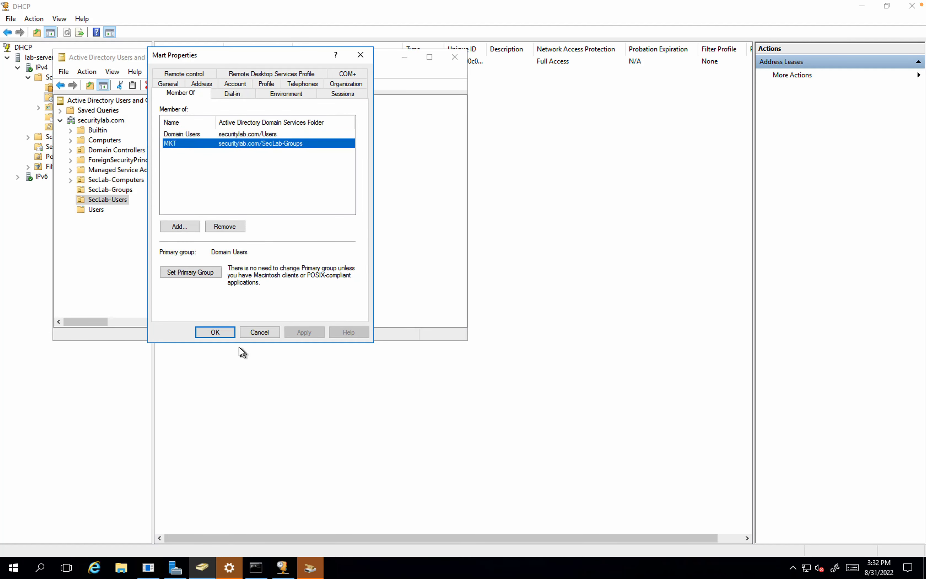
{"action": "left_click", "coordinate": [226, 331]}
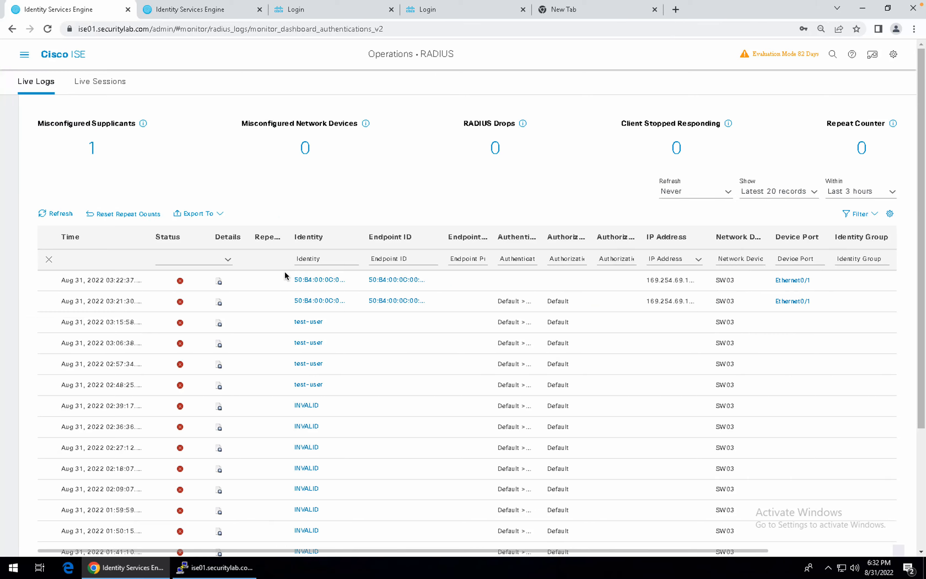
- Refresh the ISE live logs and return the SW03 terminal to a clean prompt
{"action": "left_click", "coordinate": [61, 214]}
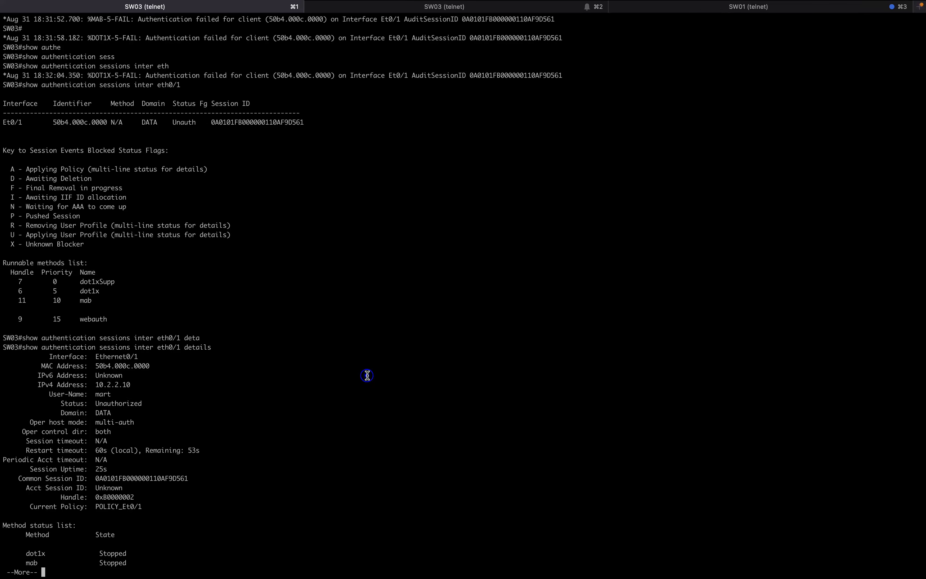
{"action": "key", "text": "Return"}
{"action": "key", "text": "Return"}
{"action": "key", "text": "Return"}
{"action": "key", "text": "Return"}
{"action": "key", "text": "Return"}
{"action": "key", "text": "Return"}
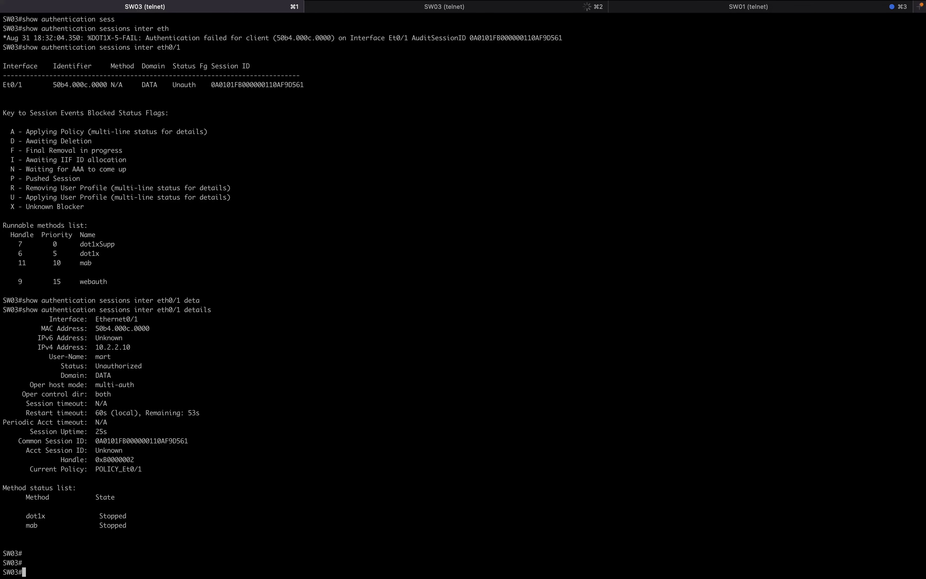
{"action": "key", "text": "Return"}
{"action": "key", "text": "Return"}
{"action": "key", "text": "Return"}
- Run 'test aaa group radius' with the user's name, password and new-code; result: User rejected
{"action": "type", "text": "test"}
{"action": "key", "text": "Tab"}
{"action": "type", "text": "aa"}
{"action": "key", "text": "Tab"}
{"action": "type", "text": "gro"}
{"action": "key", "text": "Tab"}
{"action": "type", "text": "r"}
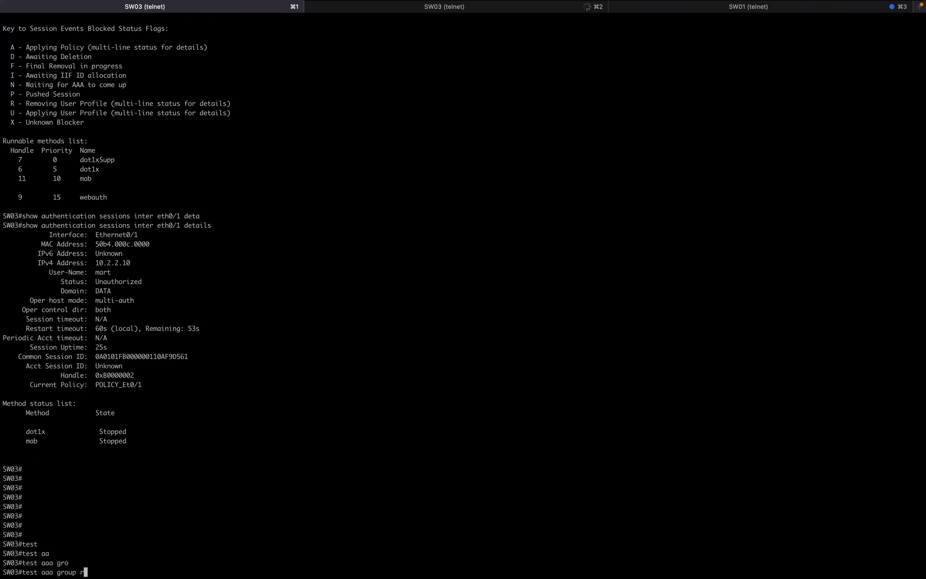
{"action": "type", "text": "adiu"}
{"action": "key", "text": "Tab"}
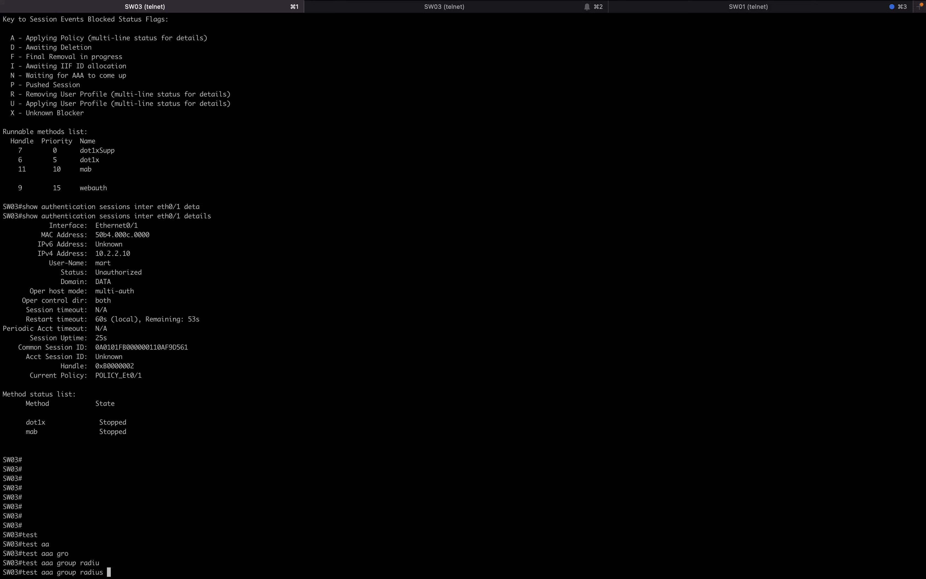
{"action": "key", "text": "Tab"}
{"action": "key", "text": "Return"}
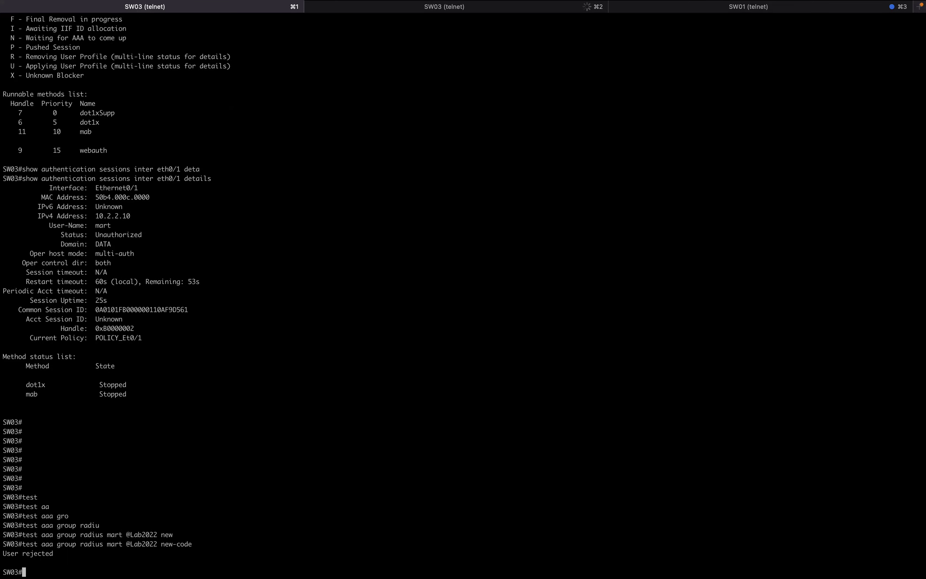
{"action": "key", "text": "ctrl+Right"}
{"action": "key", "text": "ctrl+Right"}
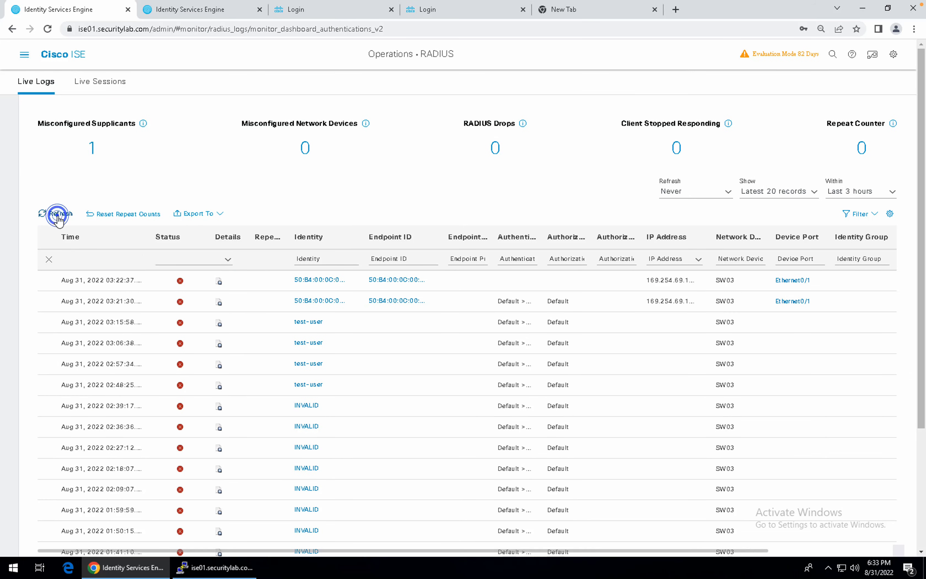
- Refresh ISE Live Logs until the tested user's new failed SW03 attempt appears on top
{"action": "left_click", "coordinate": [59, 216]}
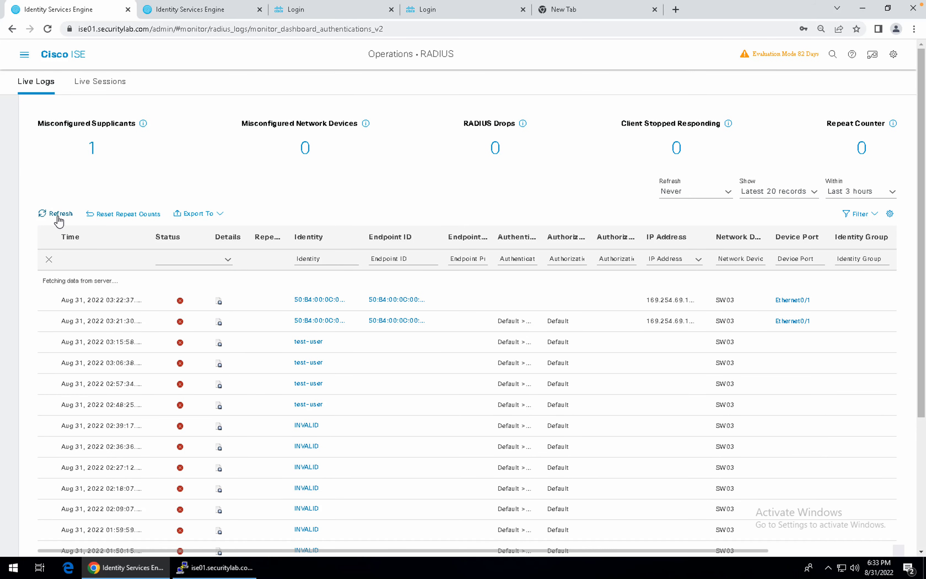
{"action": "left_click", "coordinate": [58, 217]}
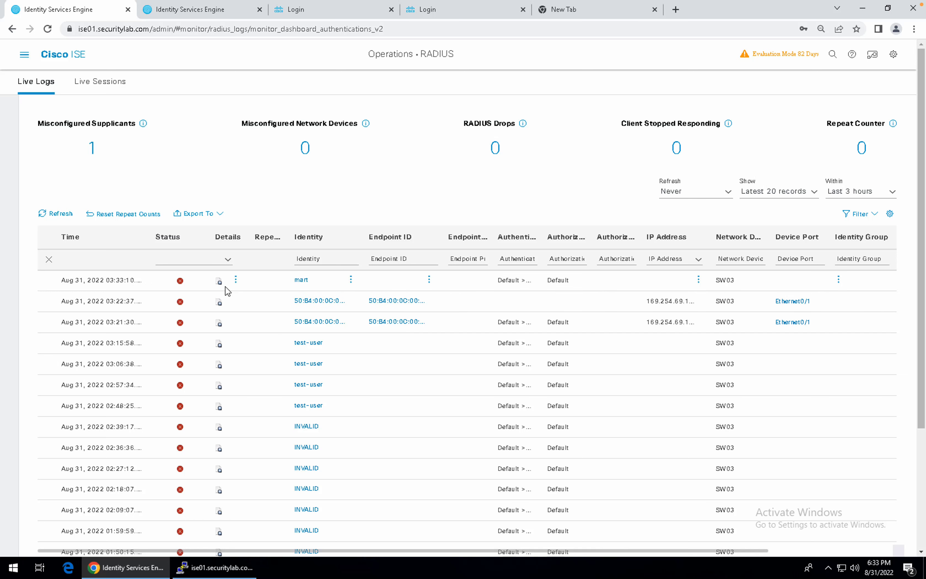
{"action": "key", "text": "ctrl+Left"}
{"action": "key", "text": "ctrl+Left"}
{"action": "key", "text": "ctrl+Left"}
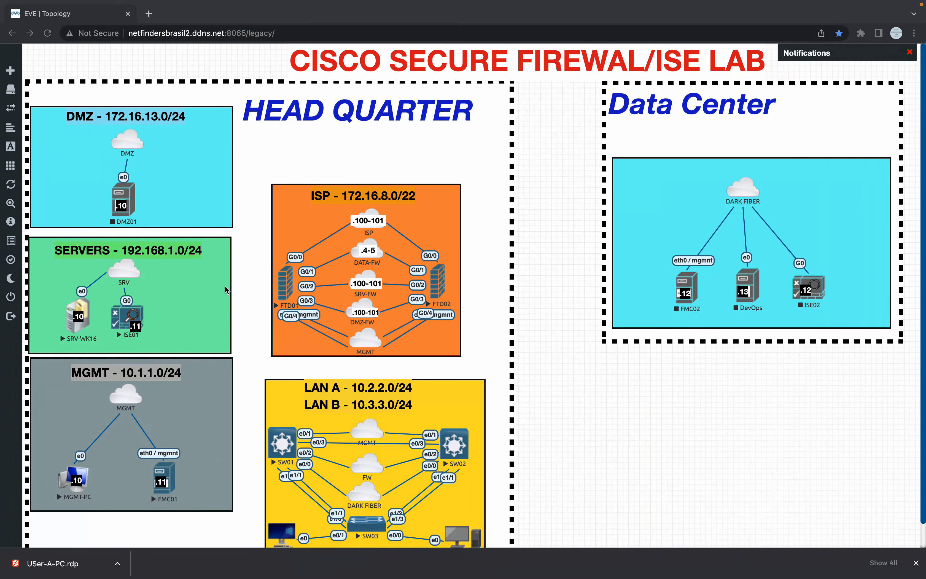
- Open the Ethernet adapter's properties at the Authentication tab
{"action": "key", "text": "ctrl+Left"}
{"action": "key", "text": "ctrl+Left"}
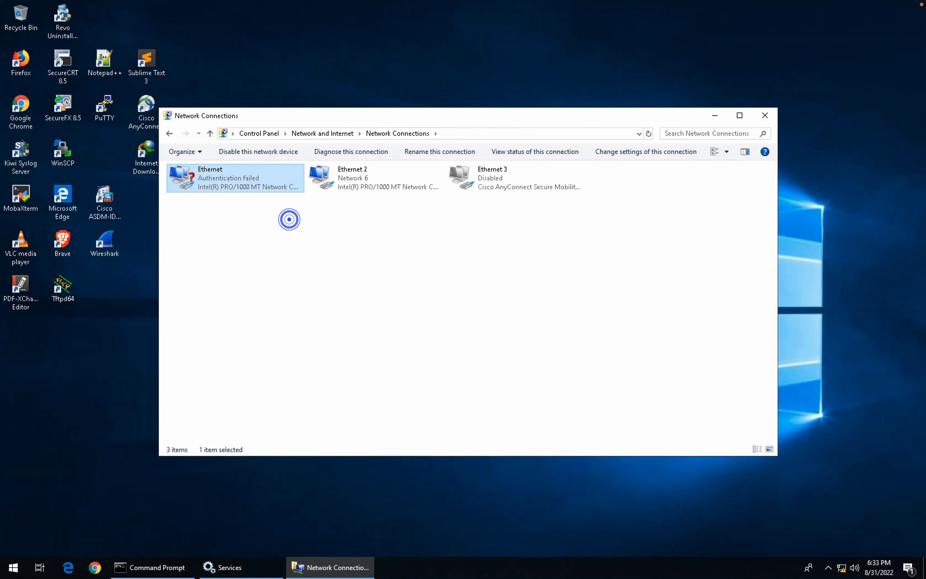
{"action": "left_click", "coordinate": [289, 221]}
{"action": "double_click", "coordinate": [255, 182]}
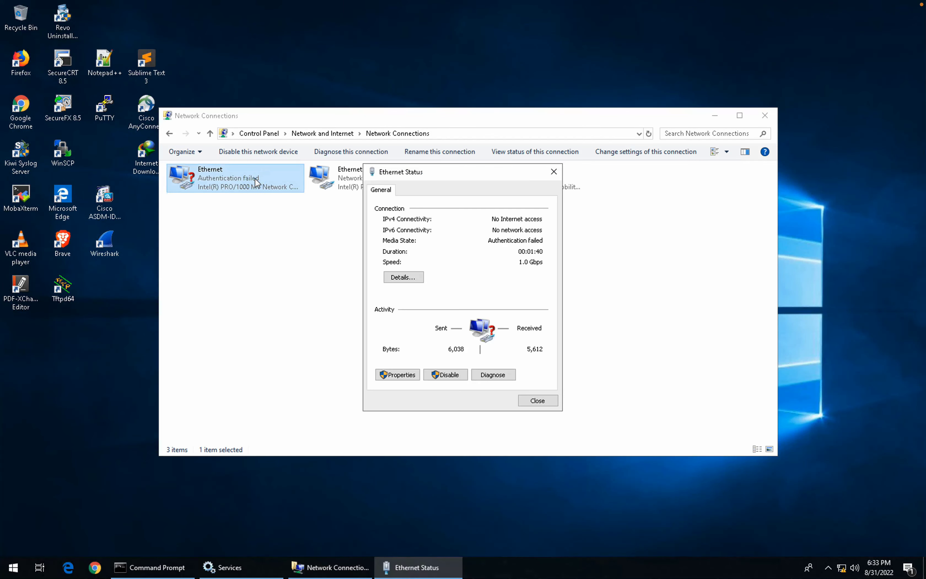
{"action": "left_click", "coordinate": [399, 375]}
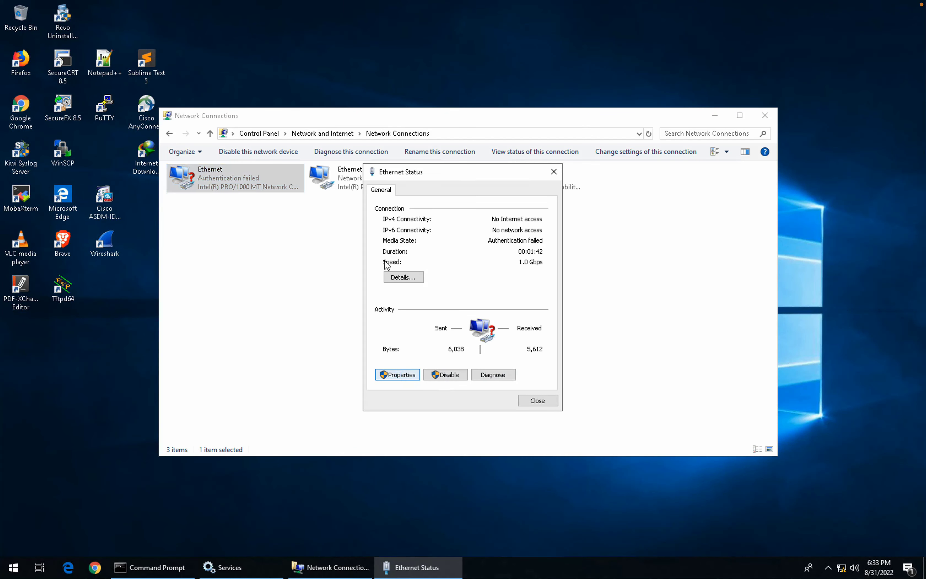
{"action": "left_click", "coordinate": [433, 199]}
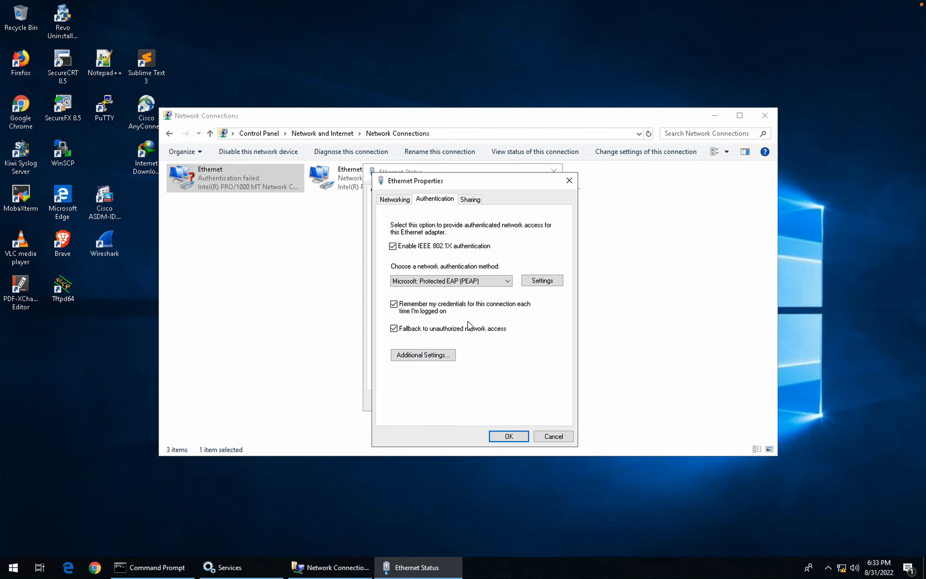
- Replace the stored 802.1X user credentials with the user's name and password
{"action": "left_click", "coordinate": [424, 355]}
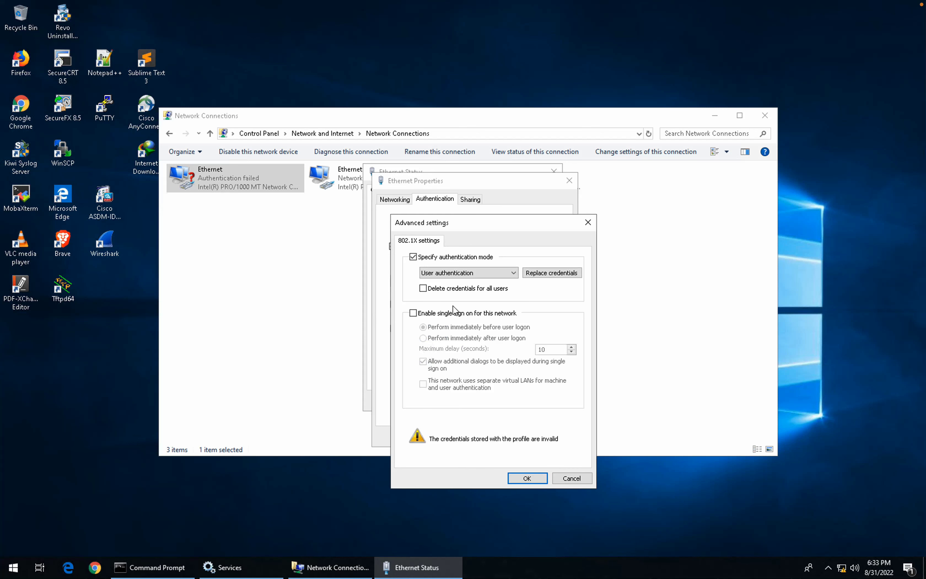
{"action": "left_click", "coordinate": [553, 271]}
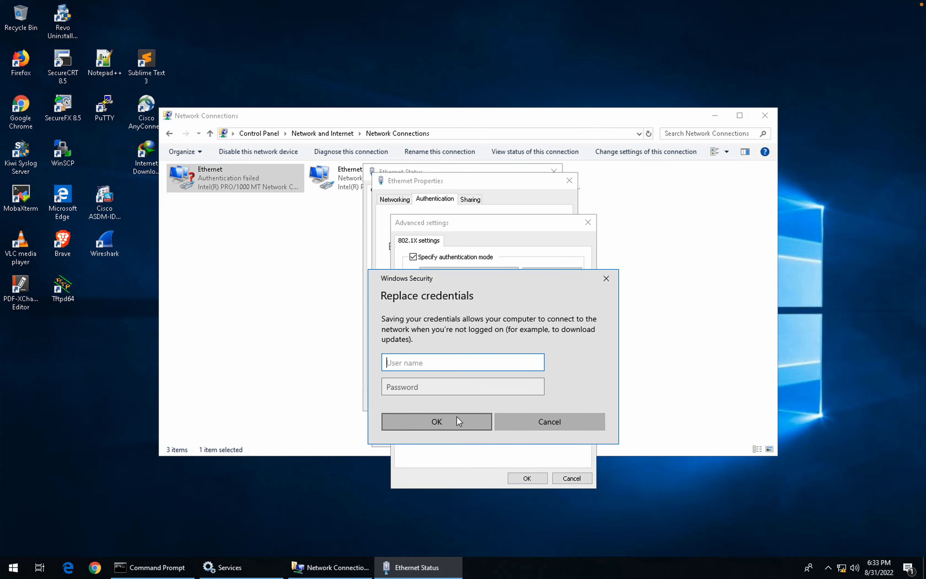
{"action": "type", "text": "mart"}
{"action": "key", "text": "Tab"}
{"action": "type", "text": "•••••"}
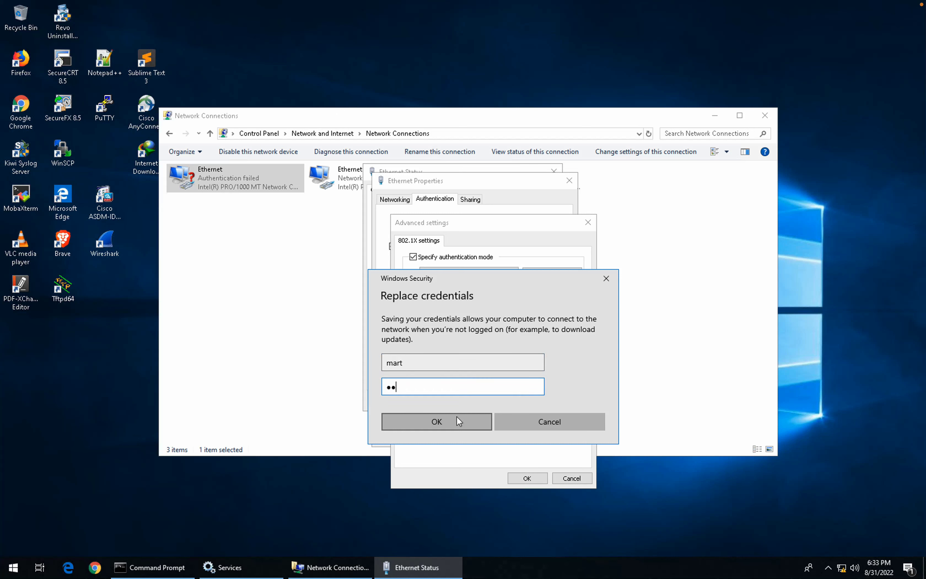
{"action": "type", "text": "••••"}
{"action": "left_click", "coordinate": [456, 417]}
{"action": "left_click", "coordinate": [525, 477]}
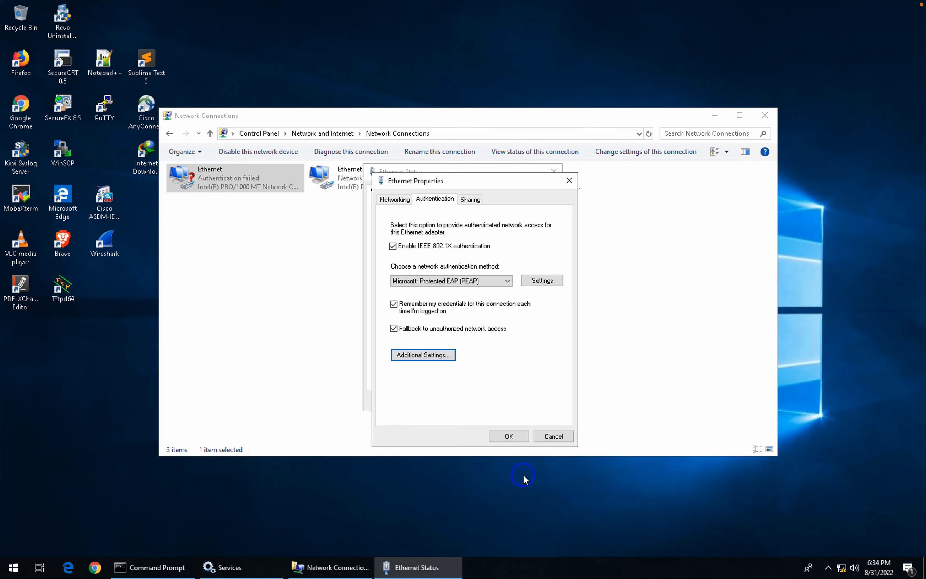
- Confirm Ethernet Properties with OK and check Cisco ISE live logs for a newer attempt
{"action": "left_click", "coordinate": [508, 436]}
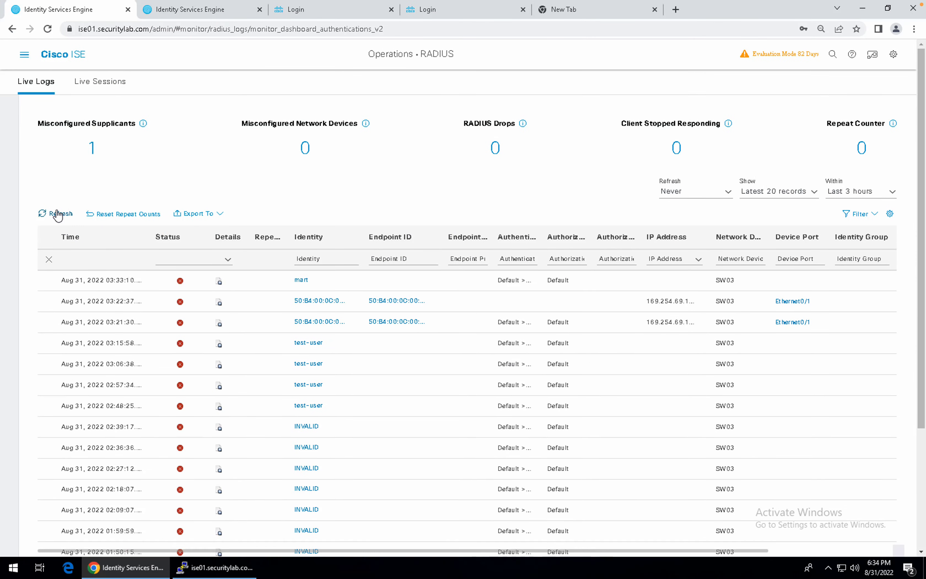
{"action": "mouse_move", "coordinate": [237, 289]}
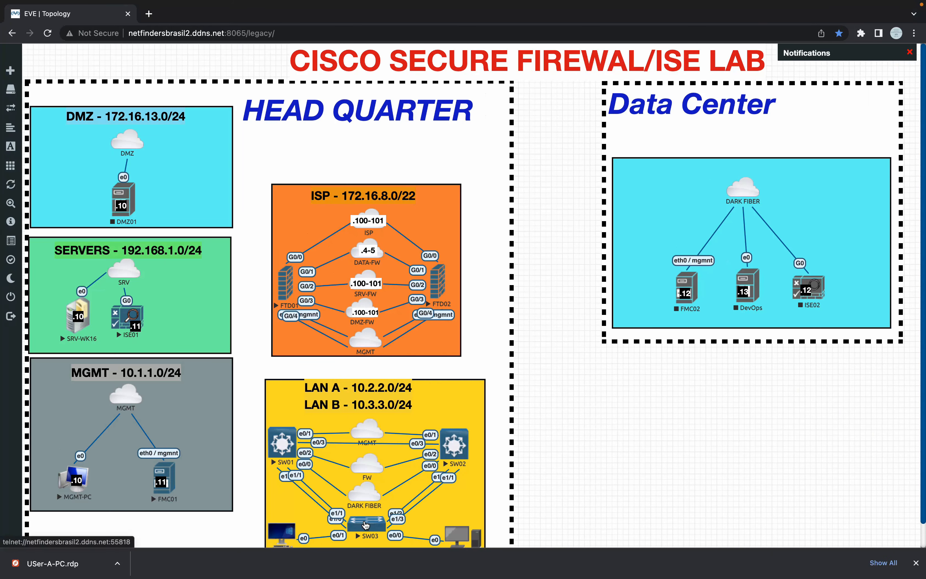
- Stop the SW03 switch and the User-A PC in the EVE-NG topology
{"action": "right_click", "coordinate": [366, 521]}
{"action": "left_click", "coordinate": [399, 468]}
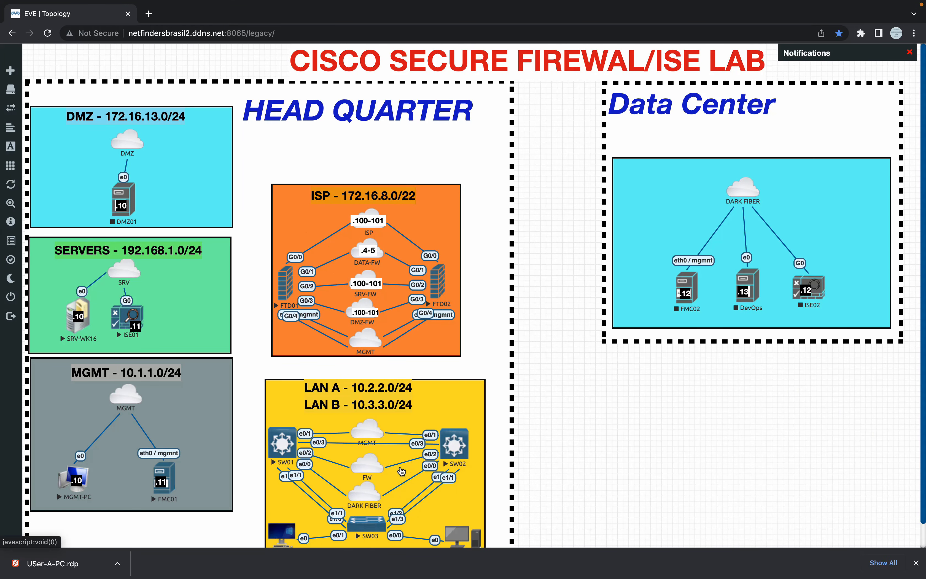
{"action": "right_click", "coordinate": [285, 534]}
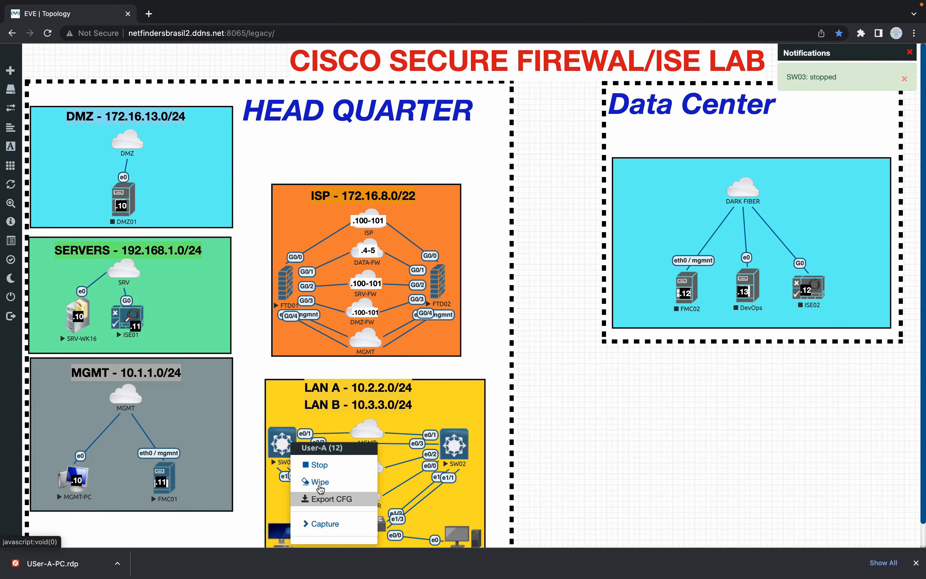
{"action": "left_click", "coordinate": [325, 466]}
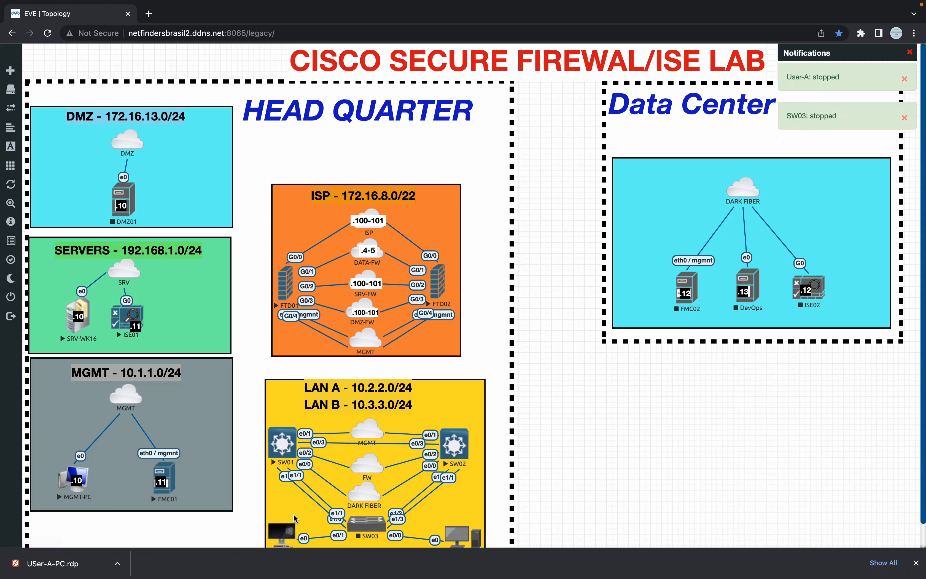
- Start SW03 and User-A again
{"action": "right_click", "coordinate": [366, 523]}
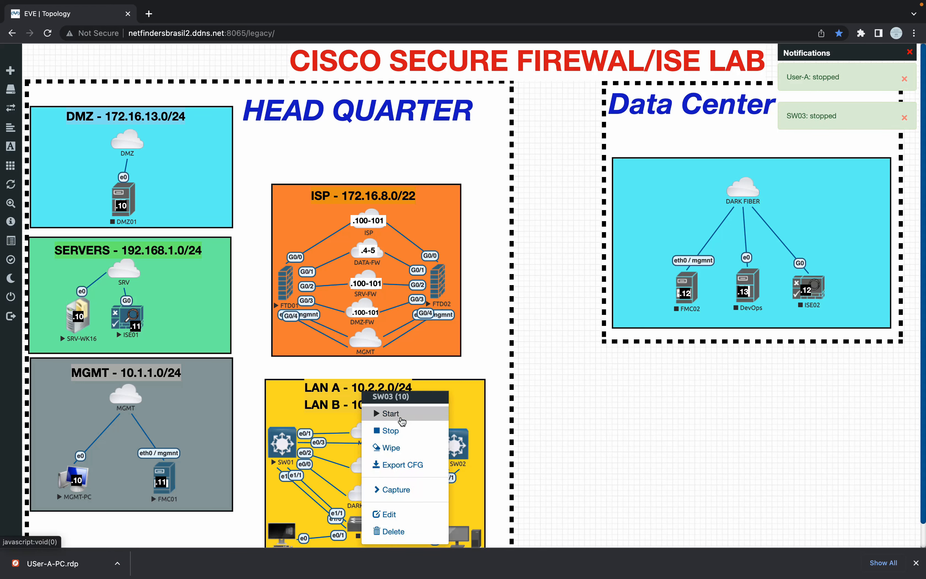
{"action": "left_click", "coordinate": [390, 413]}
{"action": "right_click", "coordinate": [287, 538]}
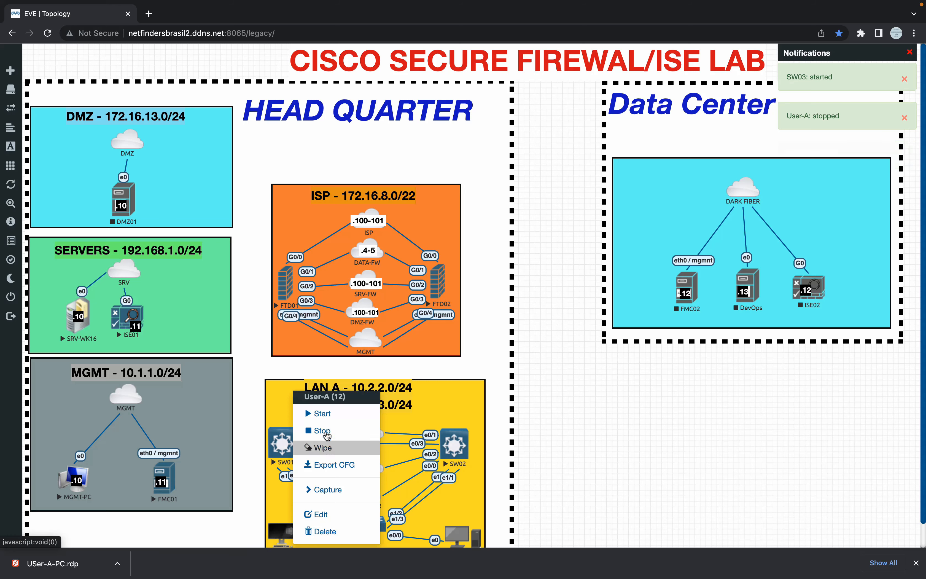
{"action": "left_click", "coordinate": [299, 414]}
- Return to the remote desktop showing Cisco ISE RADIUS Live Logs
{"action": "key", "text": "ctrl+Left"}
{"action": "key", "text": "ctrl+Left"}
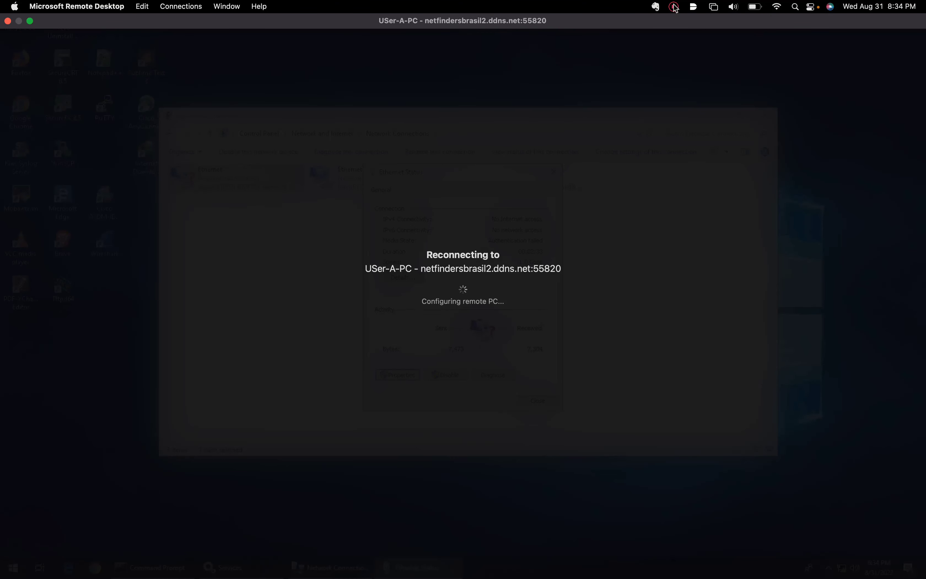
{"action": "left_click", "coordinate": [674, 7]}
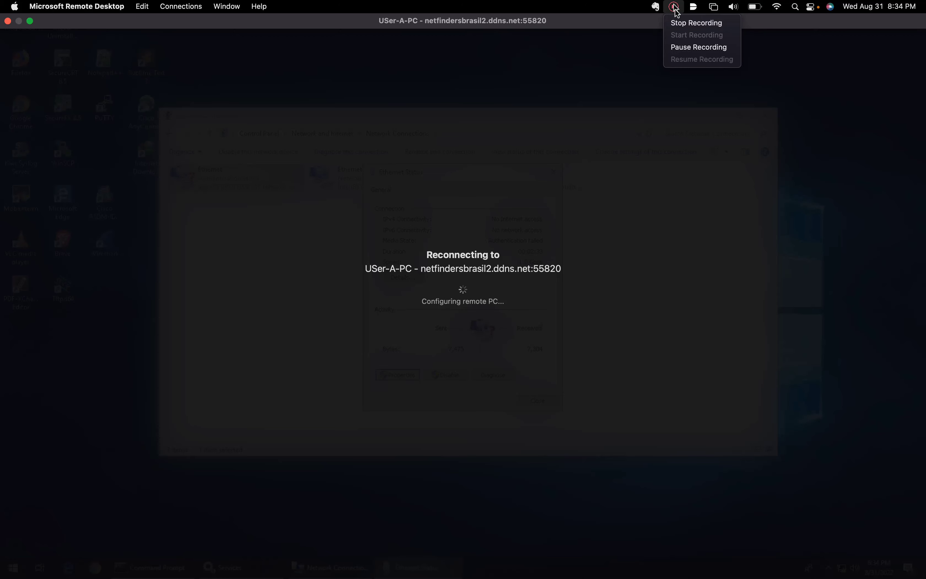
{"action": "left_click", "coordinate": [684, 52]}
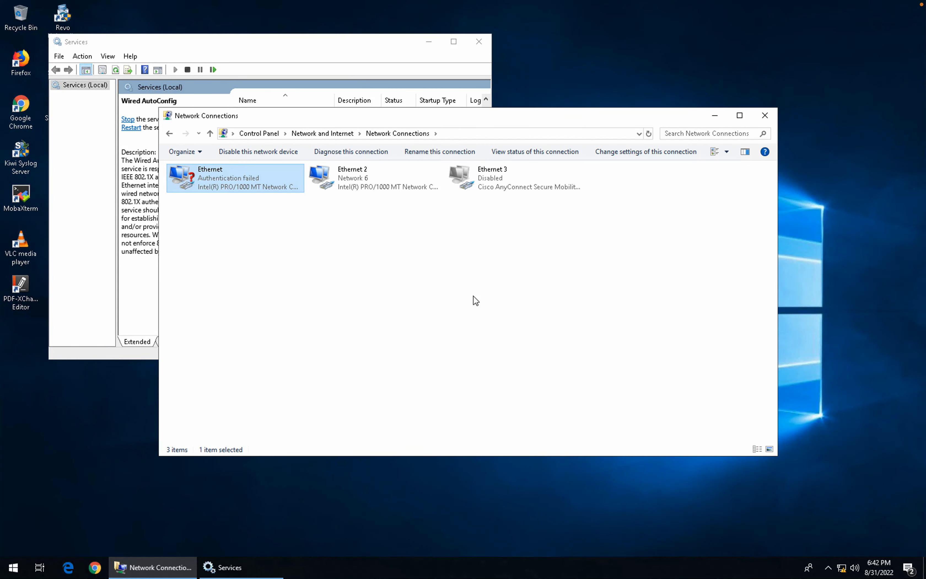
{"action": "key", "text": "ctrl+Right"}
{"action": "key", "text": "ctrl+Right"}
{"action": "key", "text": "ctrl+Right"}
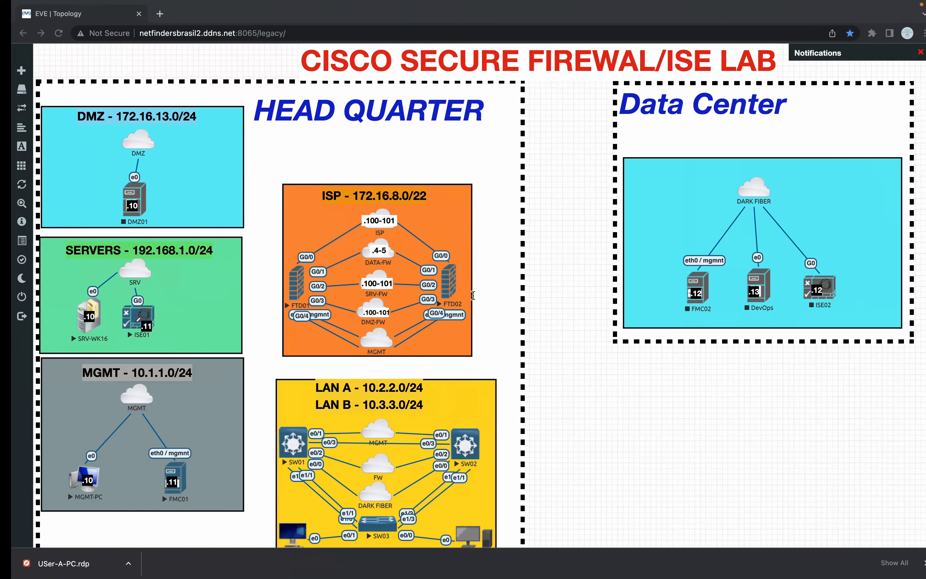
{"action": "key", "text": "ctrl+Right"}
{"action": "key", "text": "ctrl+Right"}
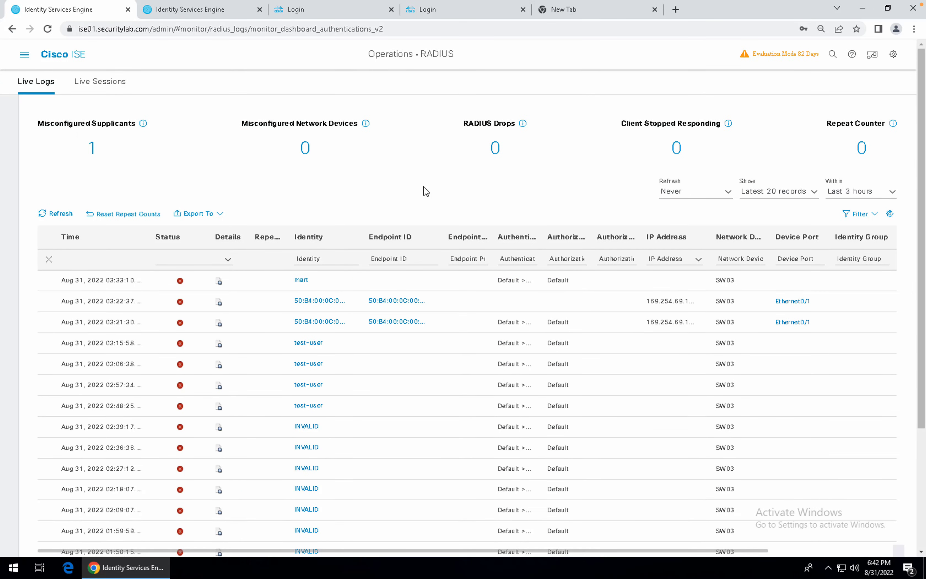
- In Administration > System > Settings > RADIUS, uncheck Reject RADIUS requests and Suppress Repeated Failed Clients
{"action": "left_click", "coordinate": [169, 17]}
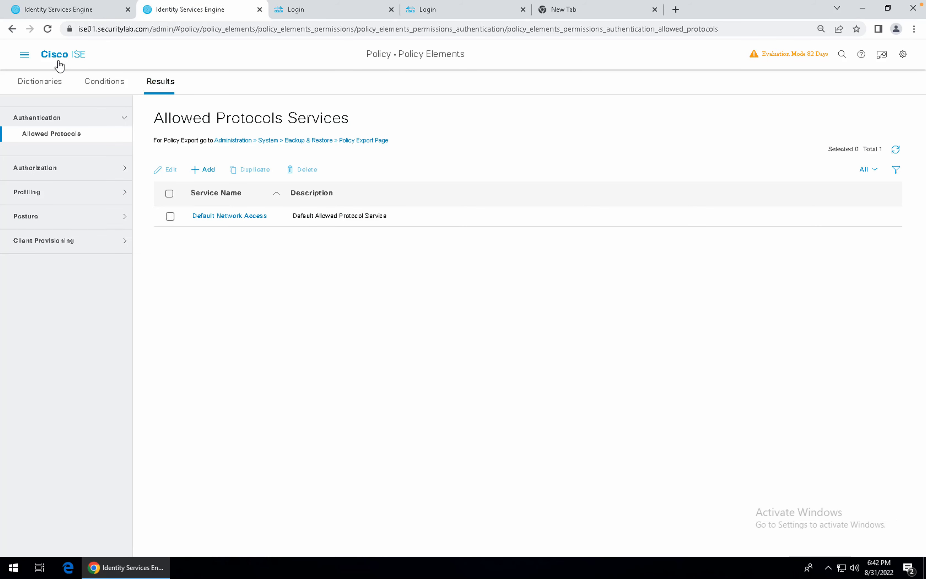
{"action": "left_click", "coordinate": [54, 60]}
{"action": "left_click", "coordinate": [479, 90]}
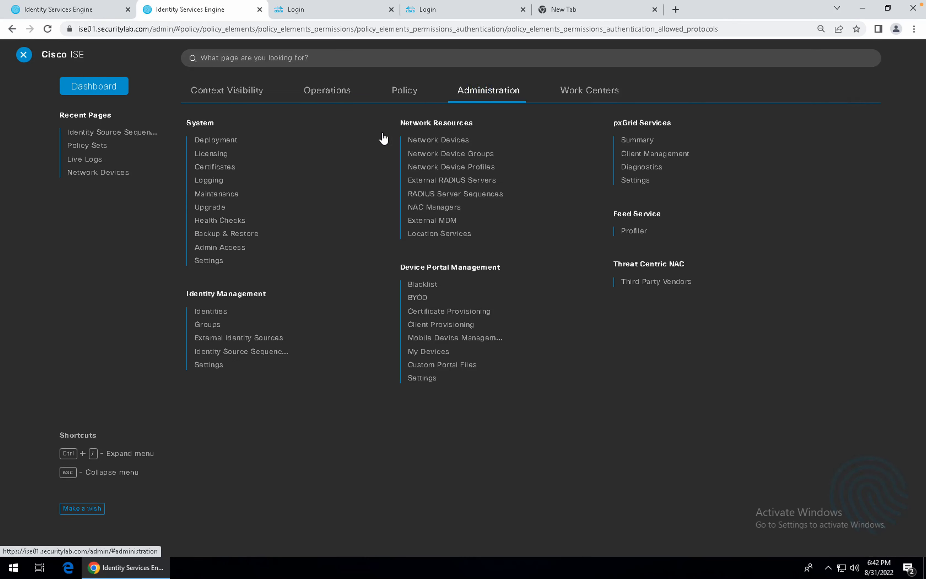
{"action": "left_click", "coordinate": [217, 261]}
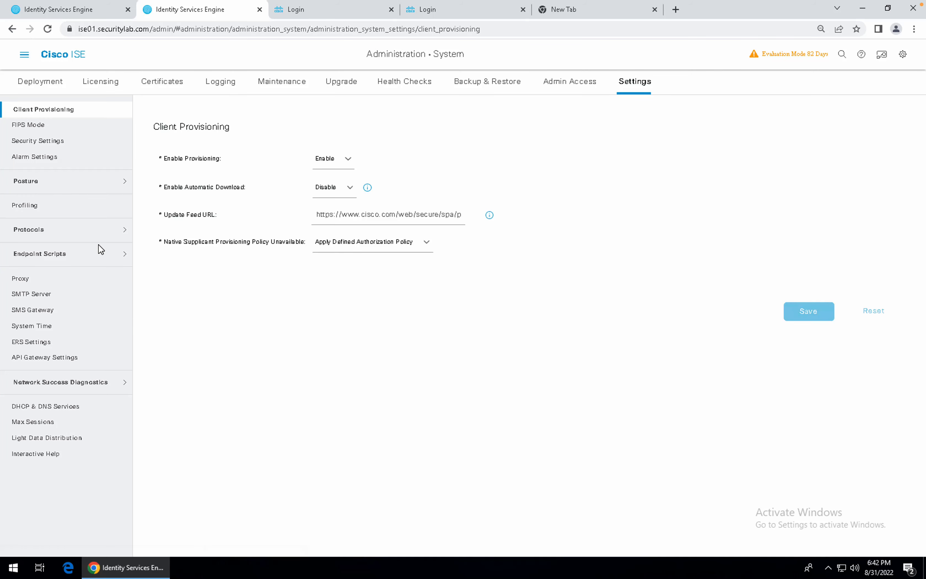
{"action": "left_click", "coordinate": [69, 229]}
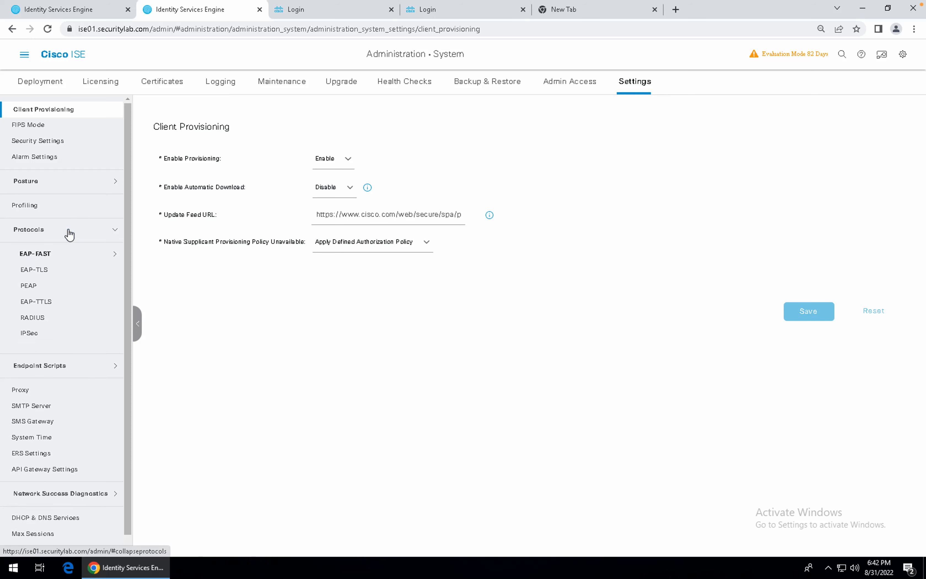
{"action": "left_click", "coordinate": [39, 316]}
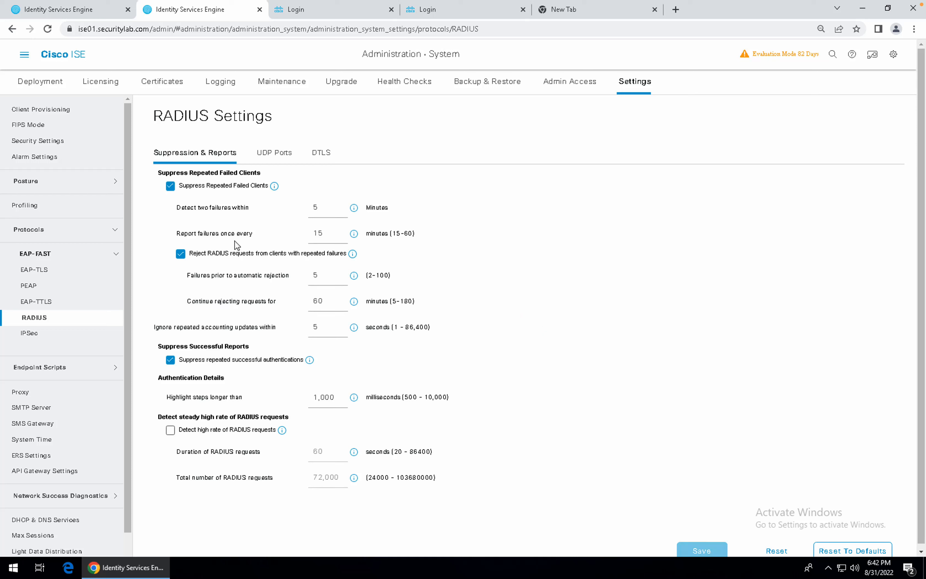
{"action": "left_click", "coordinate": [181, 253]}
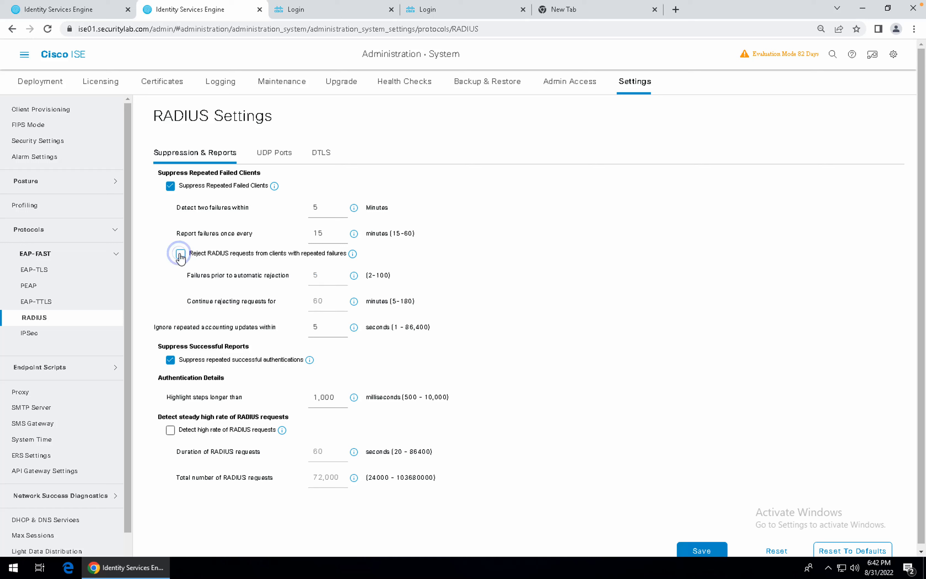
{"action": "left_click", "coordinate": [170, 186]}
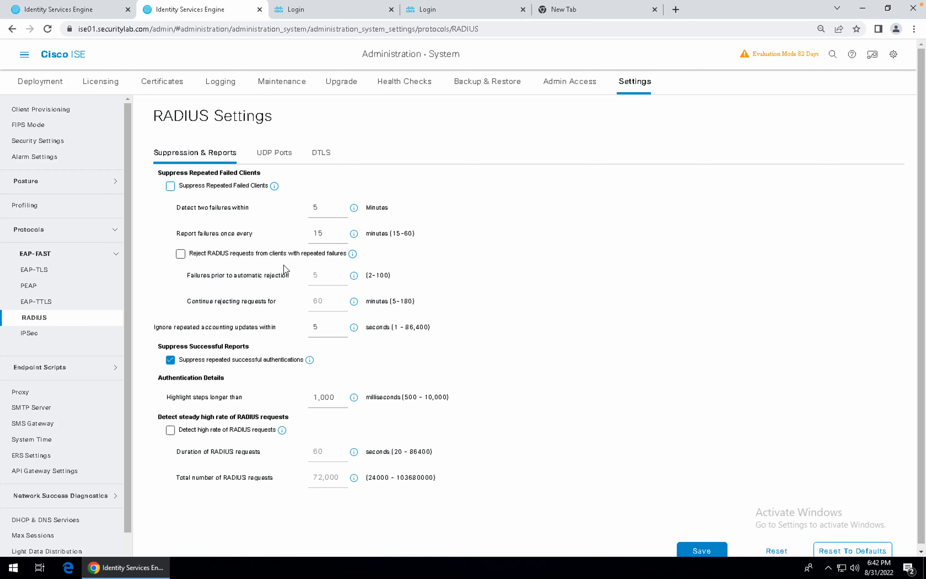
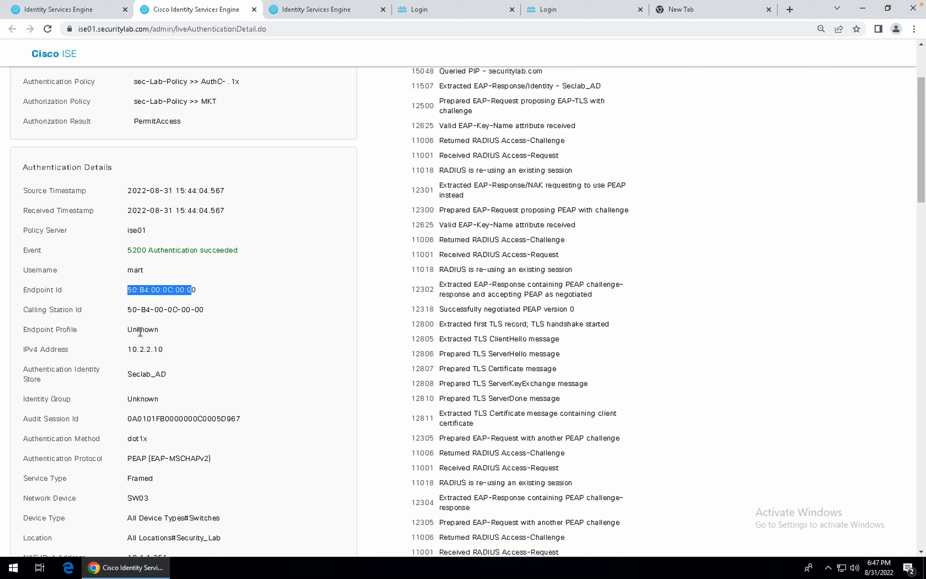
{"action": "scroll", "coordinate": [140, 332], "scroll_direction": "down", "scroll_amount": 1}
{"action": "scroll", "coordinate": [148, 336], "scroll_direction": "down", "scroll_amount": 1}
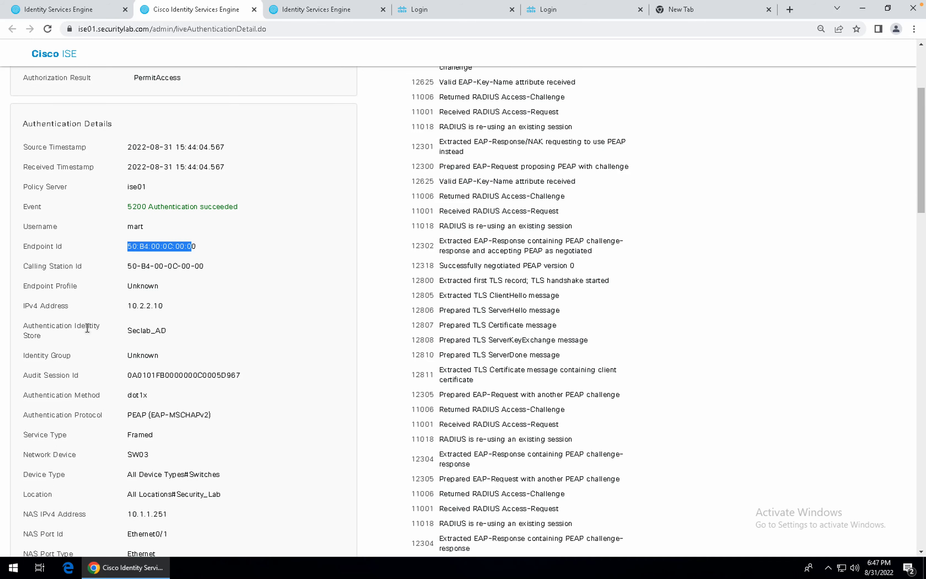
{"action": "left_click_drag", "start_coordinate": [156, 330], "coordinate": [128, 330]}
{"action": "scroll", "coordinate": [128, 331], "scroll_direction": "down", "scroll_amount": 1}
{"action": "scroll", "coordinate": [128, 330], "scroll_direction": "down", "scroll_amount": 1}
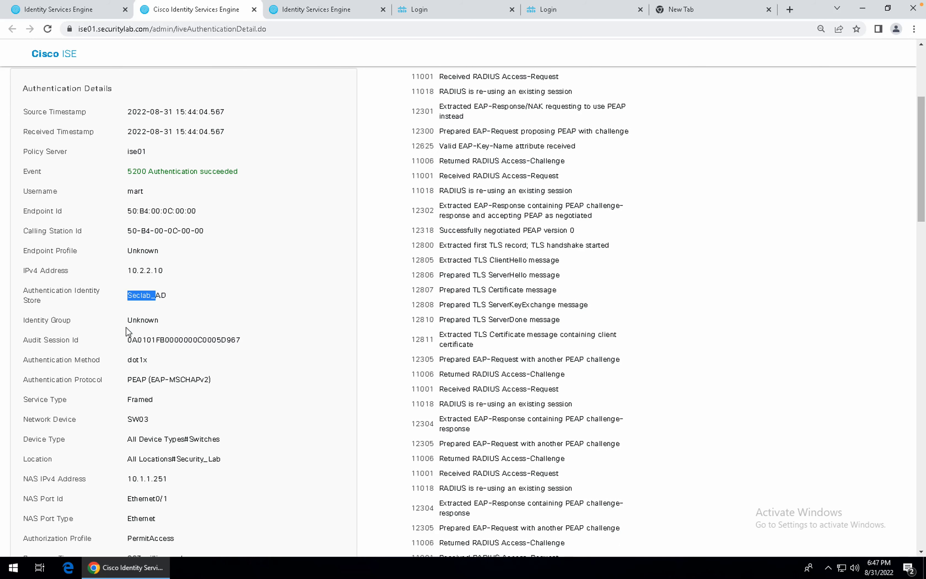
{"action": "double_click", "coordinate": [162, 335]}
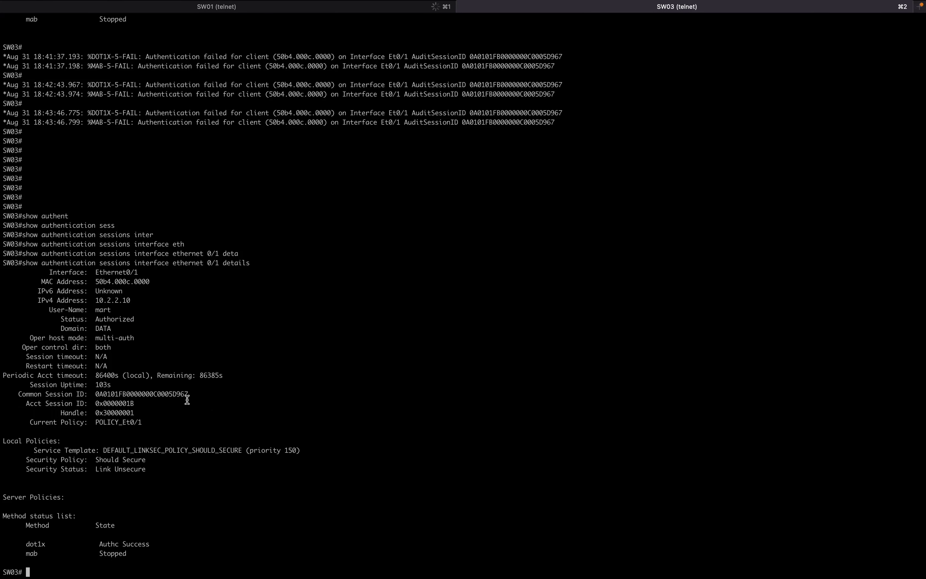
{"action": "double_click", "coordinate": [164, 394]}
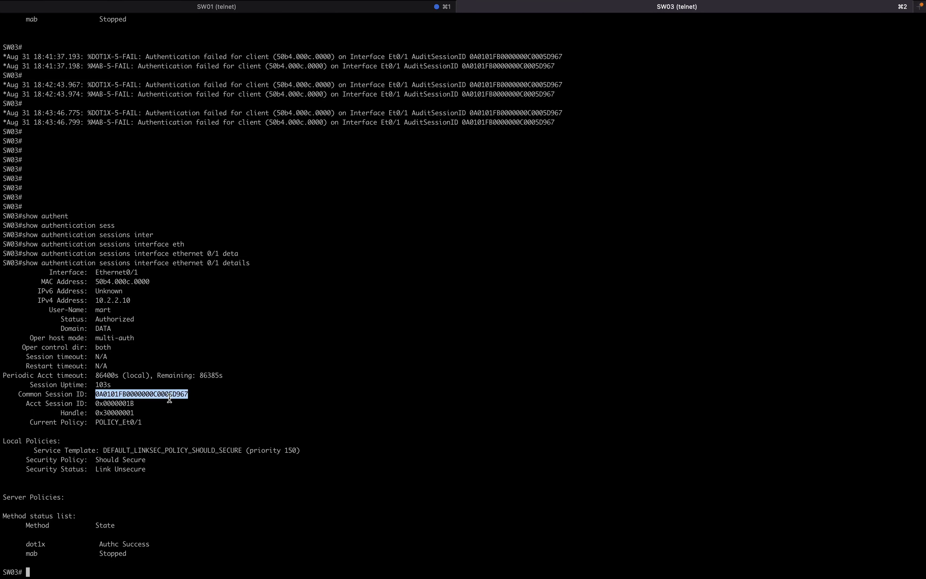
{"action": "key", "text": "ctrl+Right"}
{"action": "key", "text": "ctrl+Right"}
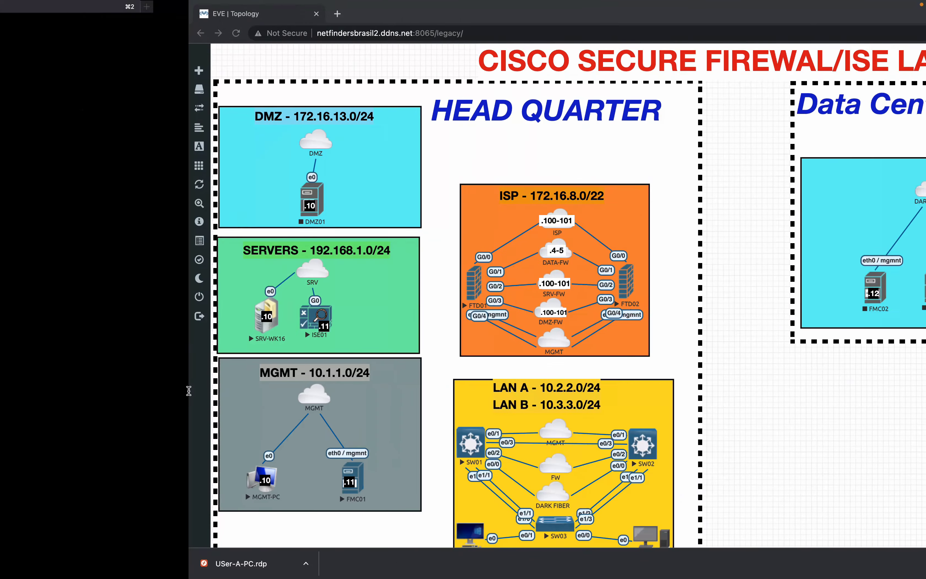
{"action": "key", "text": "ctrl+Right"}
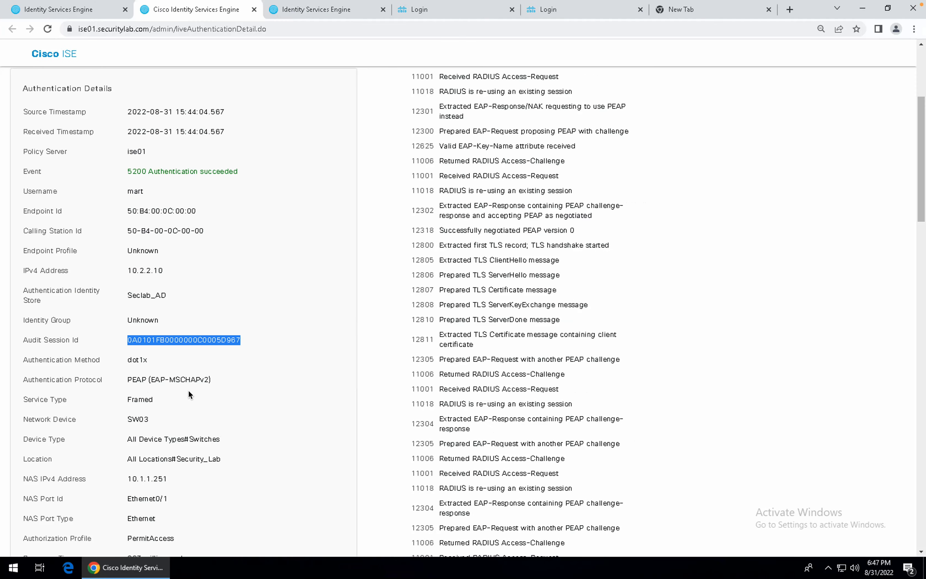
{"action": "scroll", "coordinate": [188, 390], "scroll_direction": "down", "scroll_amount": 1}
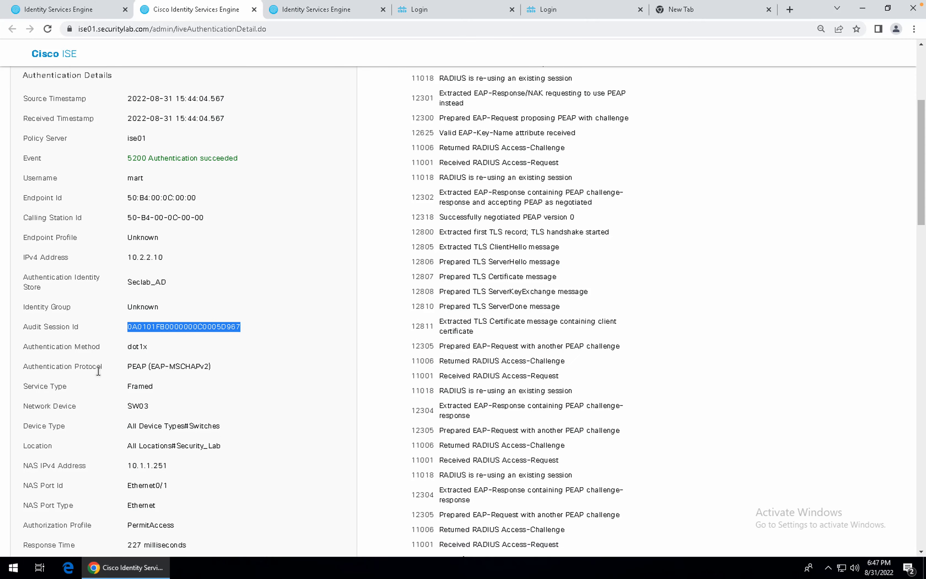
{"action": "left_click_drag", "start_coordinate": [126, 346], "coordinate": [154, 351]}
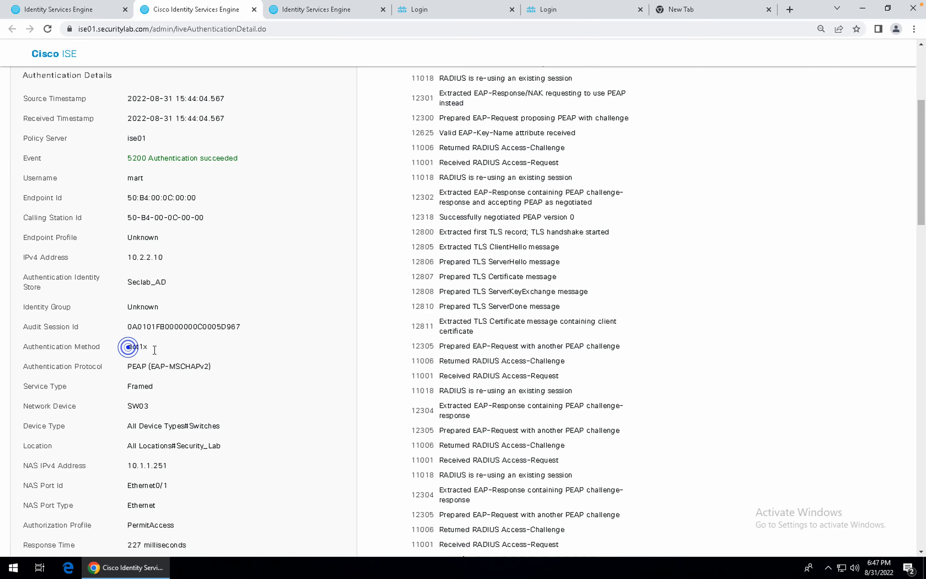
{"action": "left_click", "coordinate": [132, 367]}
{"action": "left_click_drag", "start_coordinate": [155, 366], "coordinate": [209, 363]}
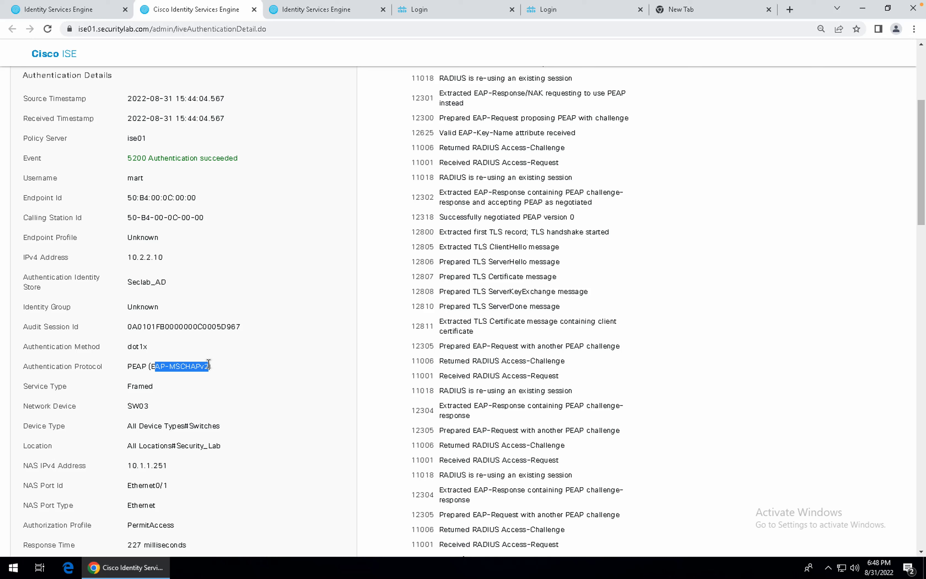
{"action": "double_click", "coordinate": [140, 388]}
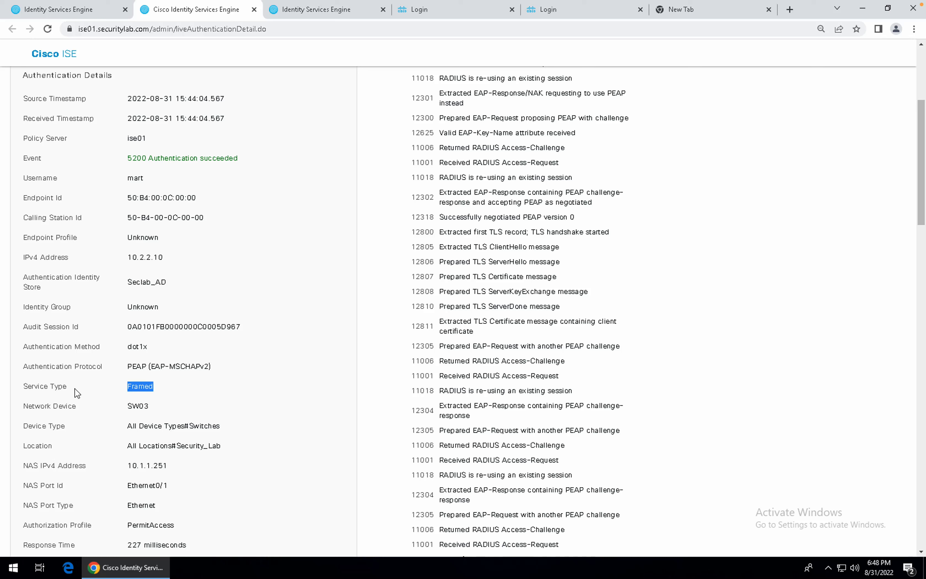
{"action": "scroll", "coordinate": [76, 392], "scroll_direction": "down", "scroll_amount": 1}
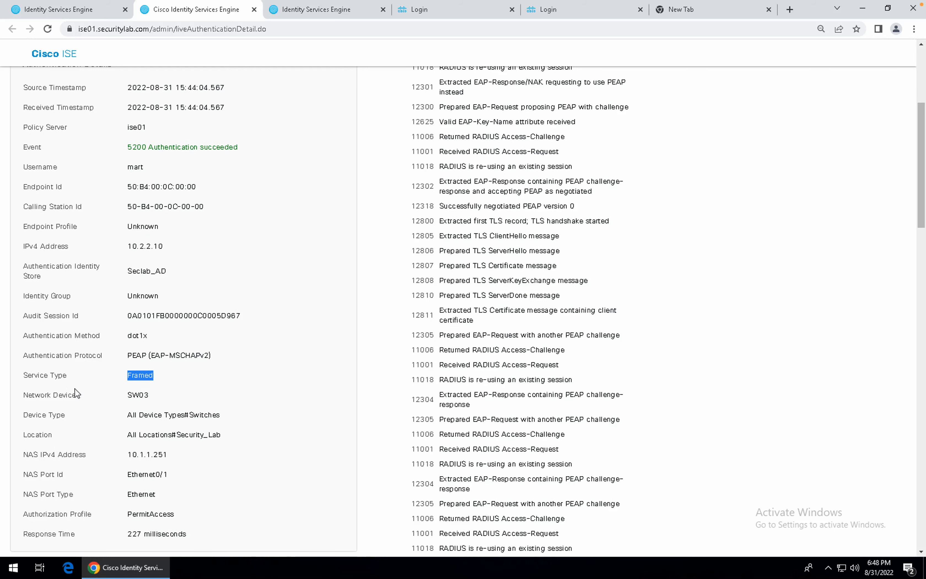
{"action": "scroll", "coordinate": [76, 392], "scroll_direction": "down", "scroll_amount": 1}
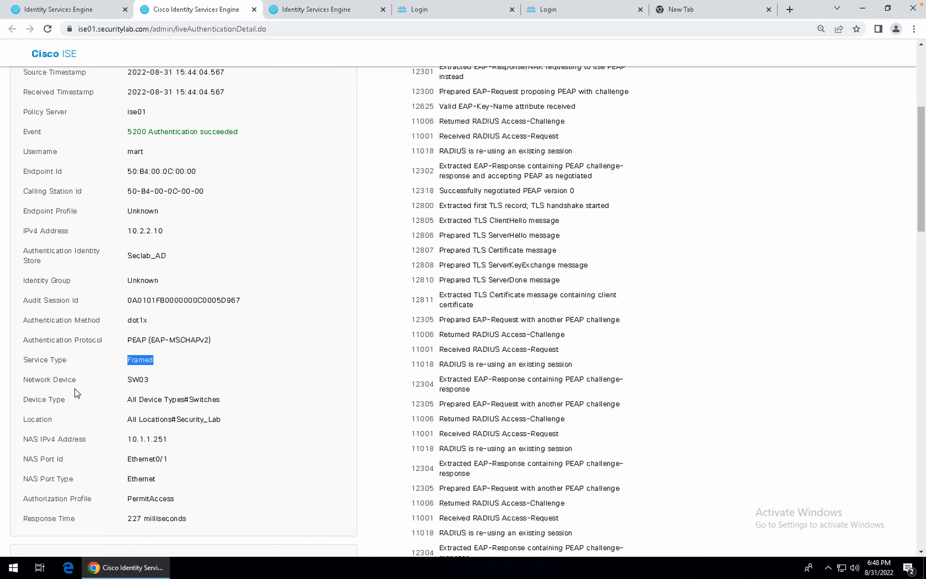
{"action": "scroll", "coordinate": [75, 389], "scroll_direction": "down", "scroll_amount": 1}
{"action": "scroll", "coordinate": [75, 389], "scroll_direction": "down", "scroll_amount": 1}
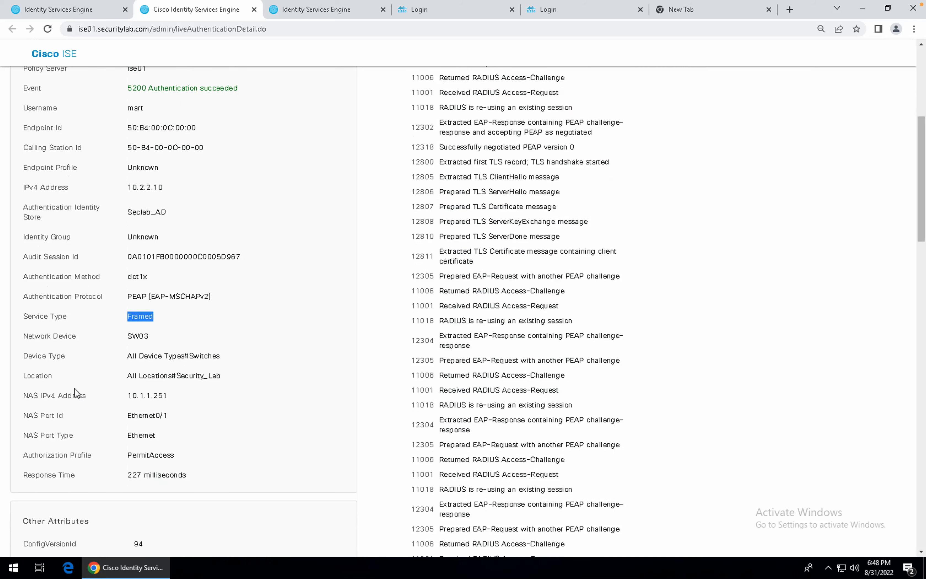
{"action": "scroll", "coordinate": [74, 389], "scroll_direction": "down", "scroll_amount": 1}
{"action": "scroll", "coordinate": [74, 388], "scroll_direction": "down", "scroll_amount": 1}
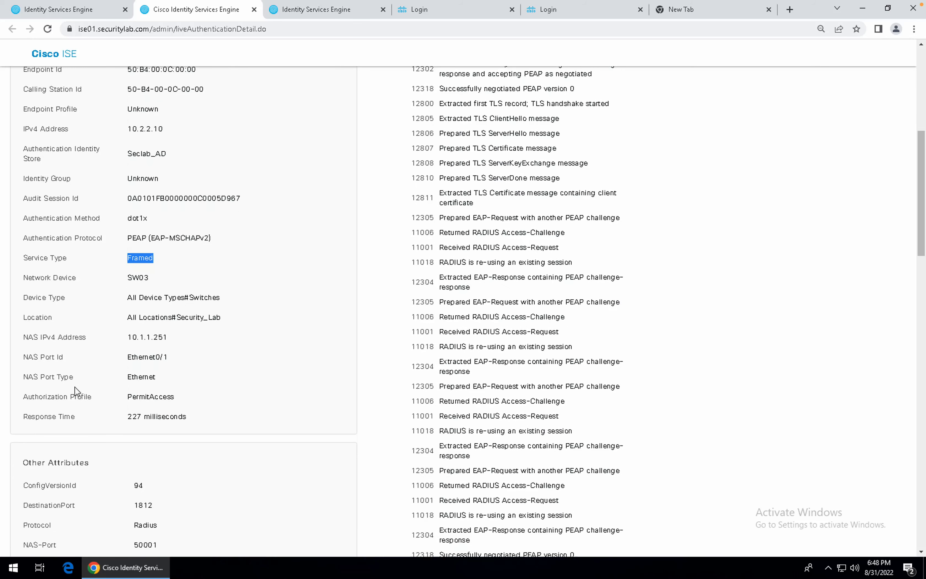
{"action": "scroll", "coordinate": [75, 387], "scroll_direction": "down", "scroll_amount": 2}
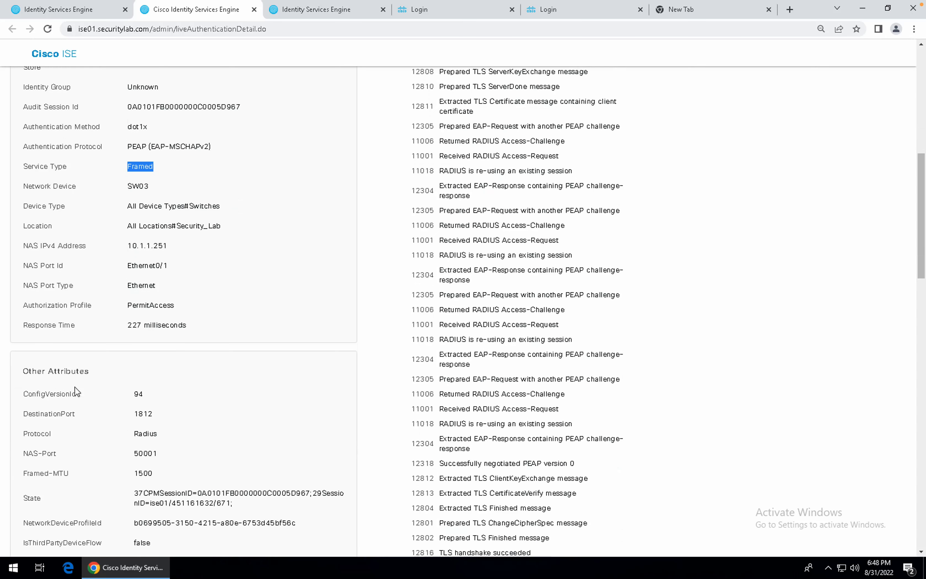
- Highlight RADIUS destination port 1812 and the resolved Active Directory user identity in the authentication details
{"action": "left_click", "coordinate": [133, 418]}
{"action": "left_click_drag", "start_coordinate": [153, 421], "coordinate": [162, 421]}
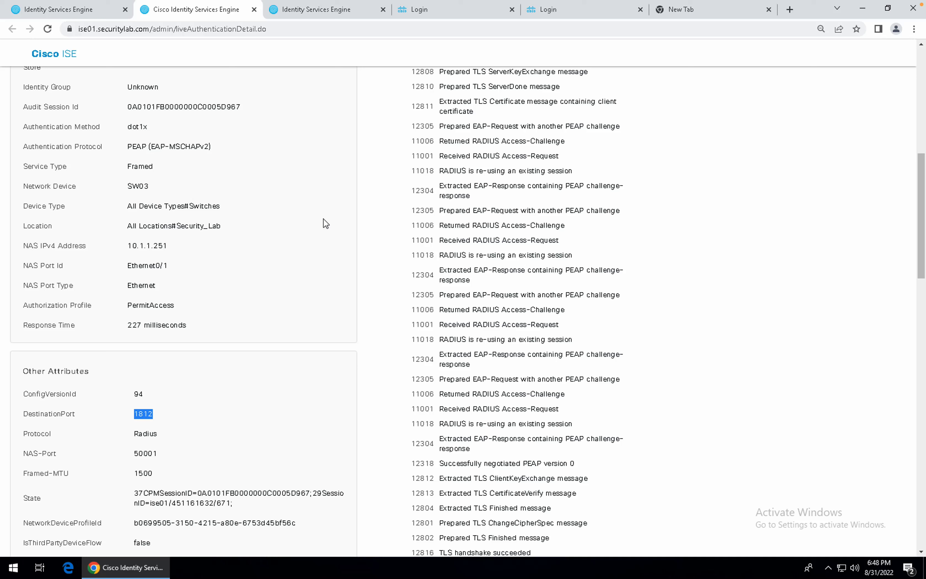
{"action": "scroll", "coordinate": [325, 223], "scroll_direction": "down", "scroll_amount": 4}
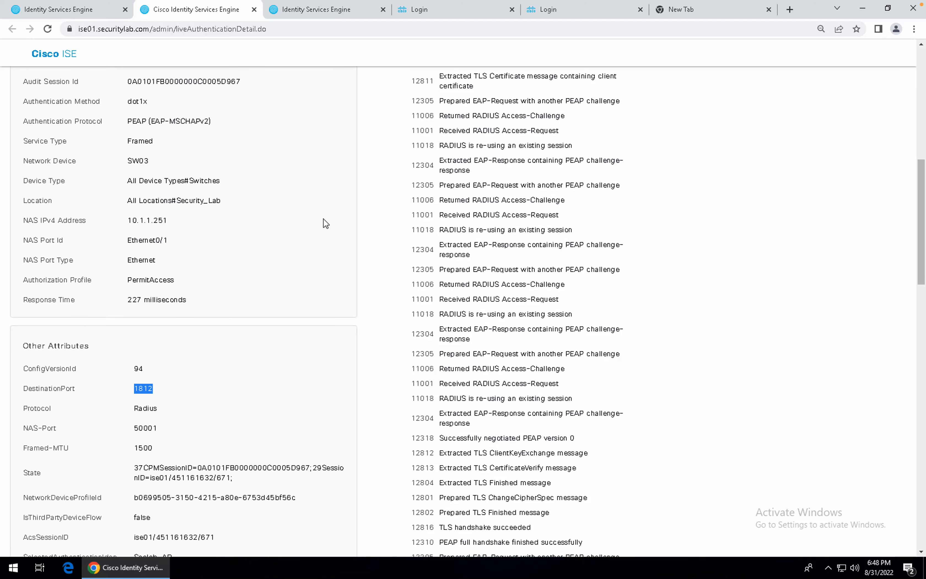
{"action": "scroll", "coordinate": [325, 223], "scroll_direction": "down", "scroll_amount": 1}
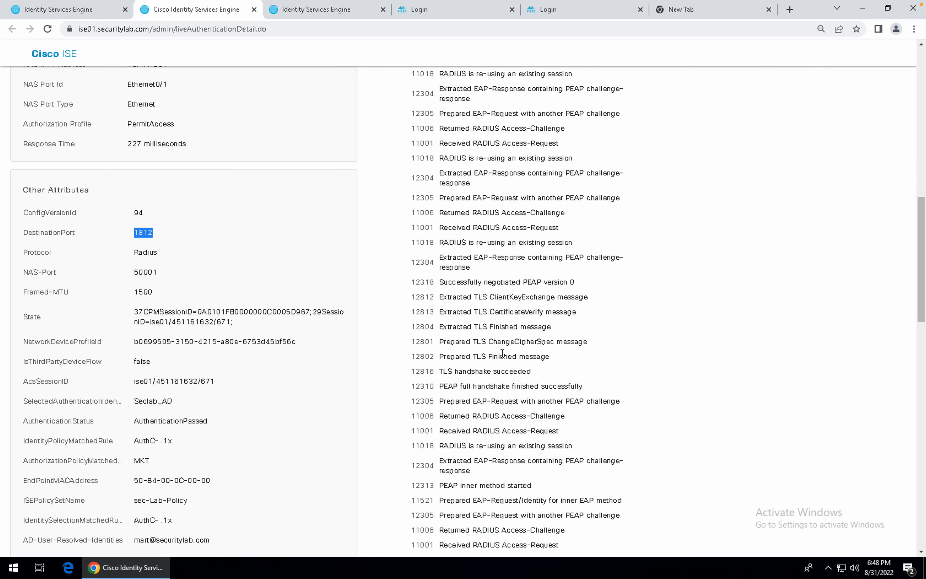
{"action": "scroll", "coordinate": [502, 352], "scroll_direction": "down", "scroll_amount": 3}
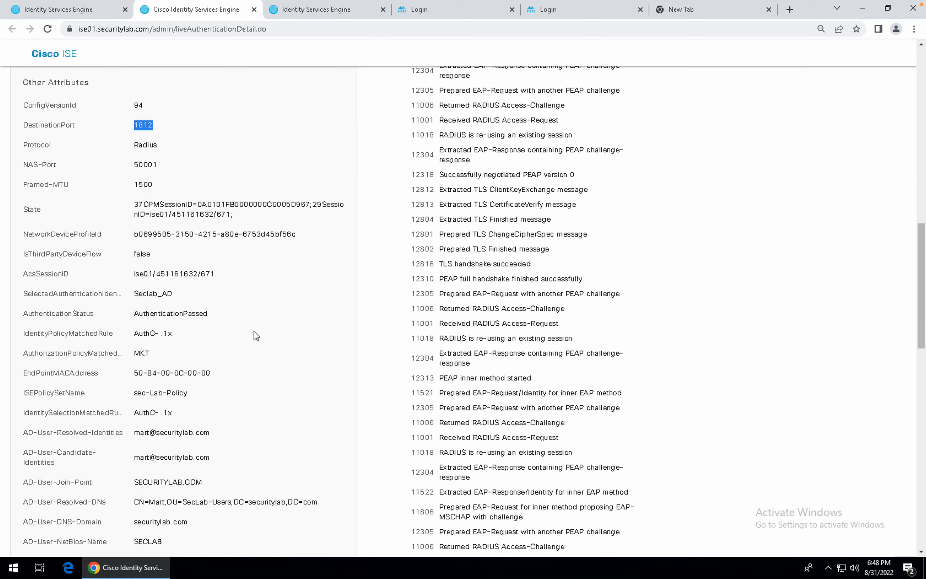
{"action": "scroll", "coordinate": [254, 332], "scroll_direction": "down", "scroll_amount": 3}
{"action": "scroll", "coordinate": [254, 331], "scroll_direction": "down", "scroll_amount": 1}
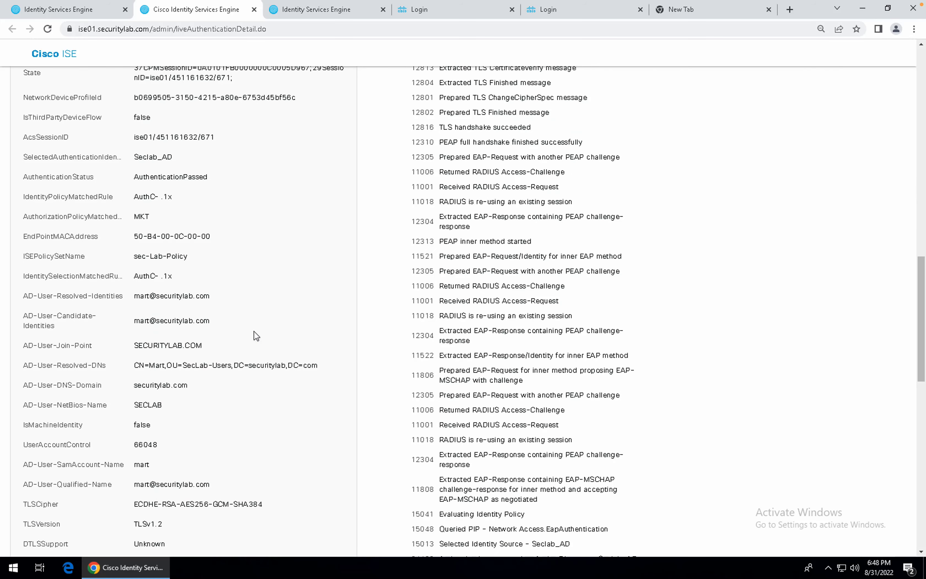
{"action": "scroll", "coordinate": [254, 332], "scroll_direction": "down", "scroll_amount": 1}
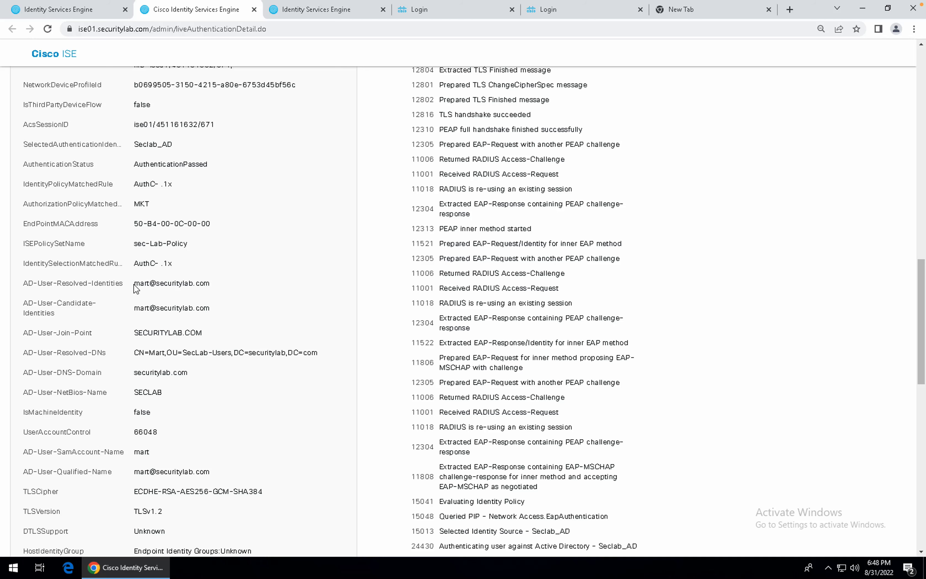
{"action": "left_click_drag", "start_coordinate": [133, 285], "coordinate": [207, 286]}
- Highlight the switch's Called-Station-ID MAC and device IP 10.1.1.251, then scroll to the Result section
{"action": "scroll", "coordinate": [207, 285], "scroll_direction": "down", "scroll_amount": 1}
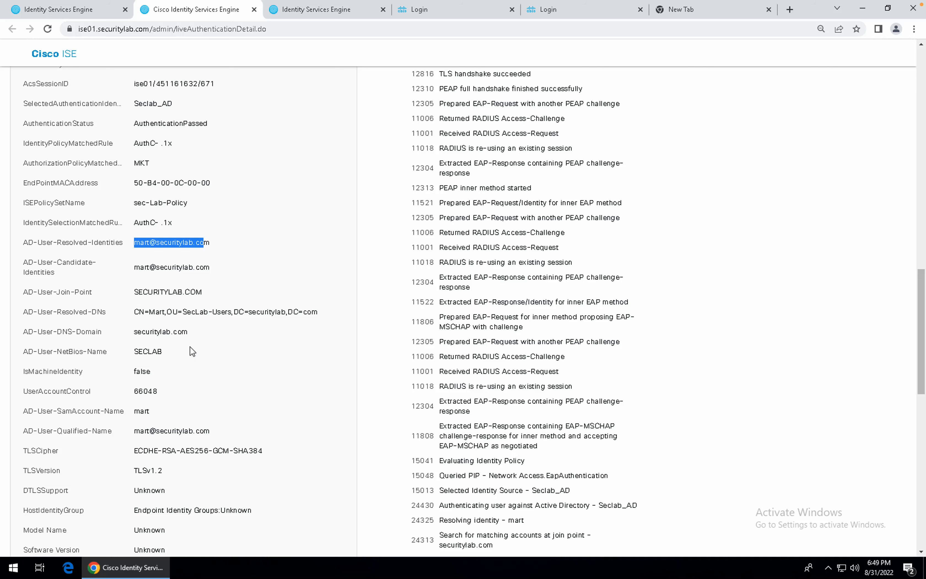
{"action": "scroll", "coordinate": [190, 347], "scroll_direction": "down", "scroll_amount": 1}
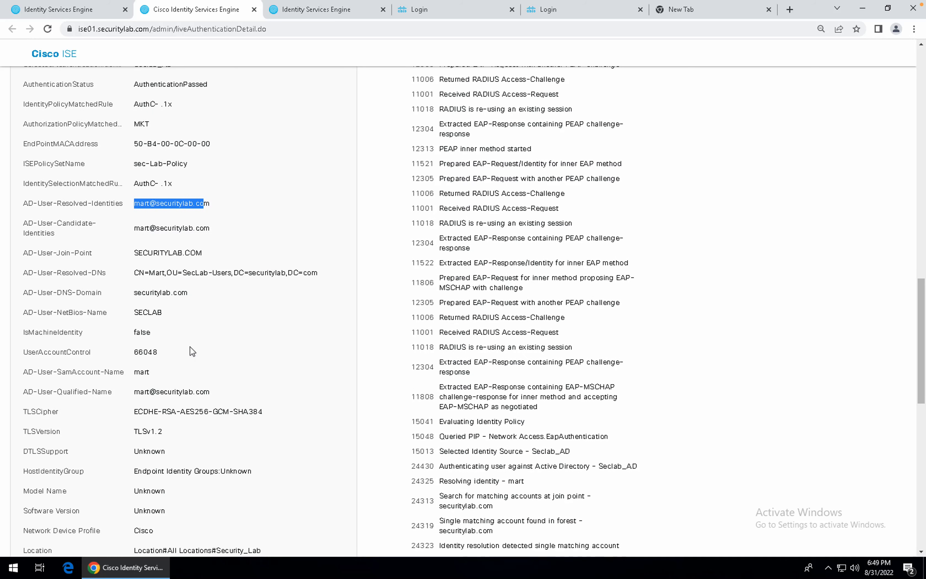
{"action": "scroll", "coordinate": [192, 351], "scroll_direction": "down", "scroll_amount": 2}
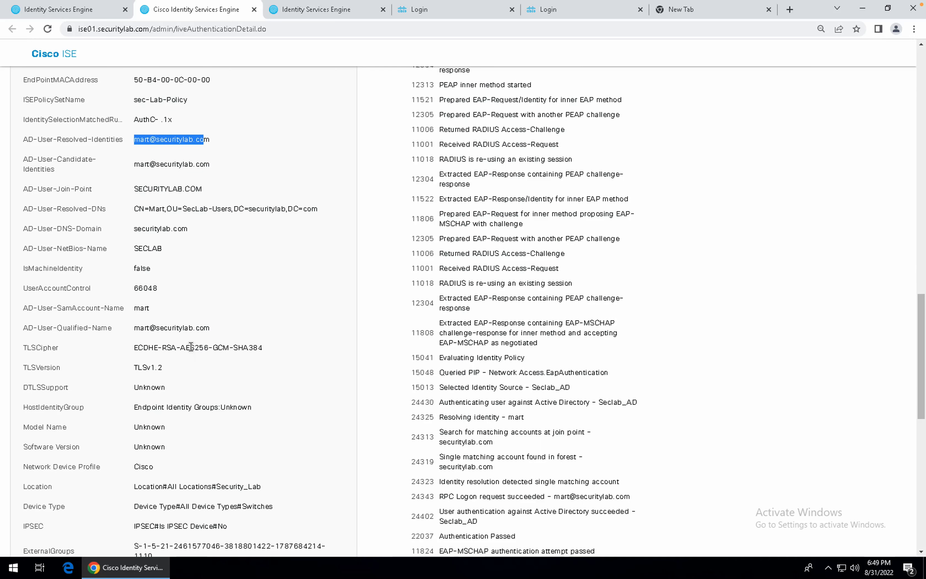
{"action": "scroll", "coordinate": [191, 347], "scroll_direction": "down", "scroll_amount": 1}
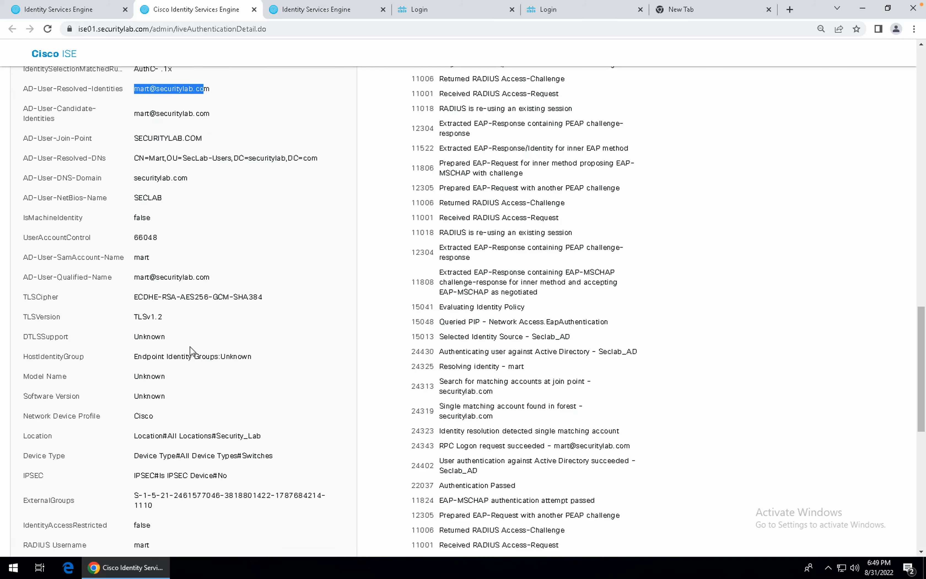
{"action": "scroll", "coordinate": [190, 346], "scroll_direction": "down", "scroll_amount": 5}
{"action": "scroll", "coordinate": [189, 347], "scroll_direction": "down", "scroll_amount": 3}
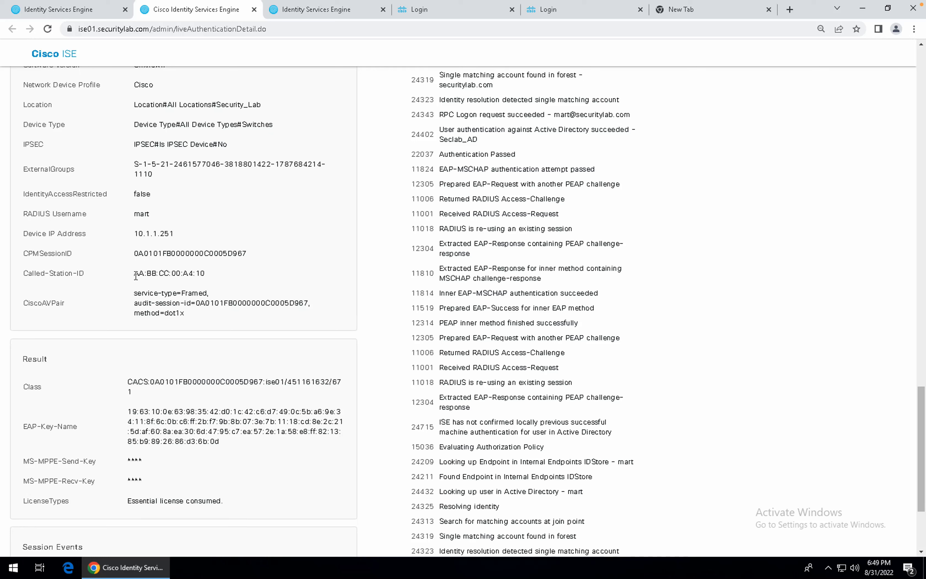
{"action": "left_click_drag", "start_coordinate": [133, 273], "coordinate": [201, 275]}
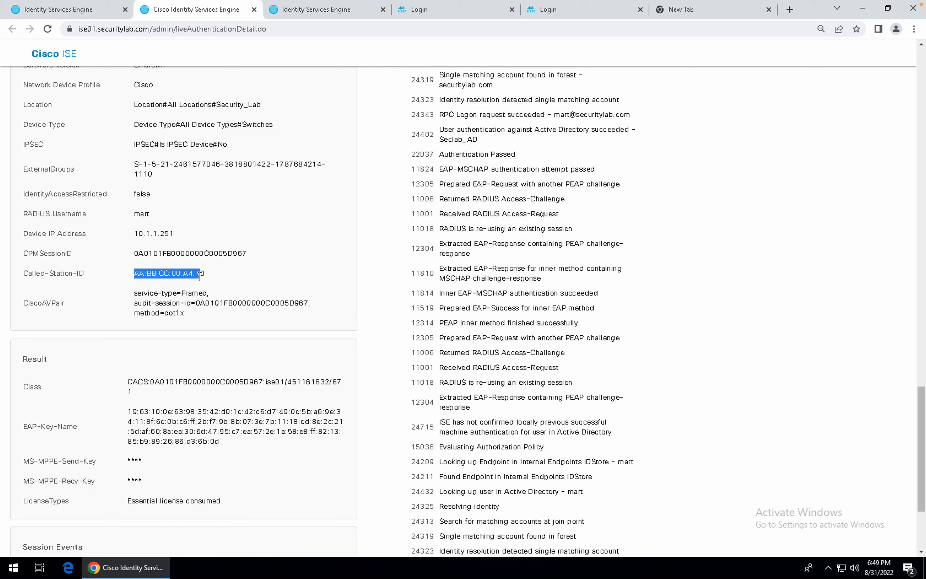
{"action": "left_click_drag", "start_coordinate": [134, 235], "coordinate": [177, 232]}
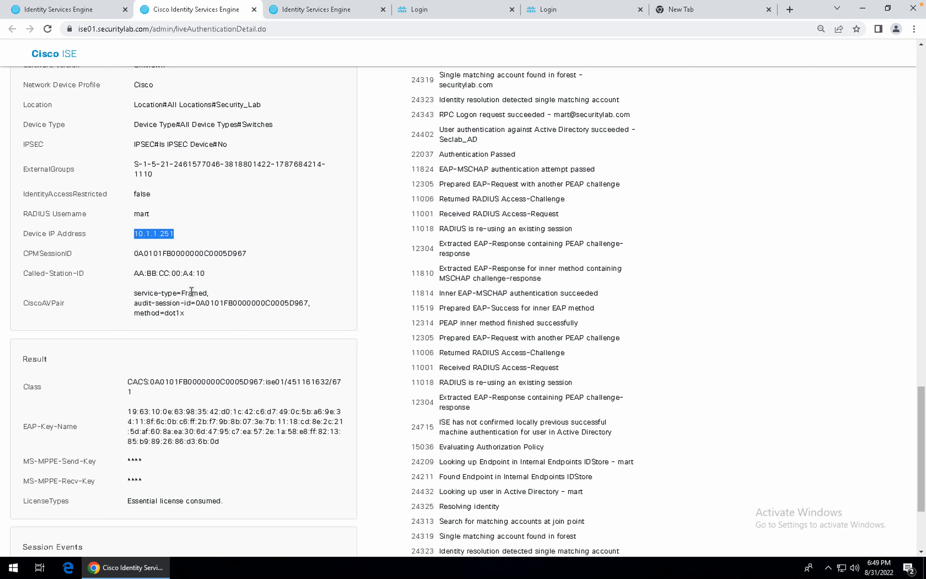
{"action": "scroll", "coordinate": [191, 291], "scroll_direction": "down", "scroll_amount": 3}
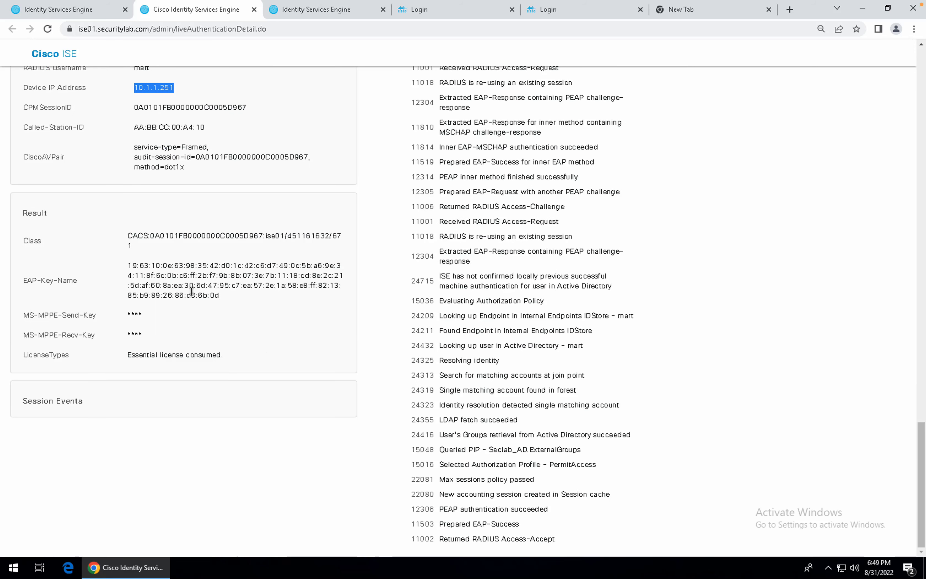
{"action": "scroll", "coordinate": [192, 291], "scroll_direction": "up", "scroll_amount": 1}
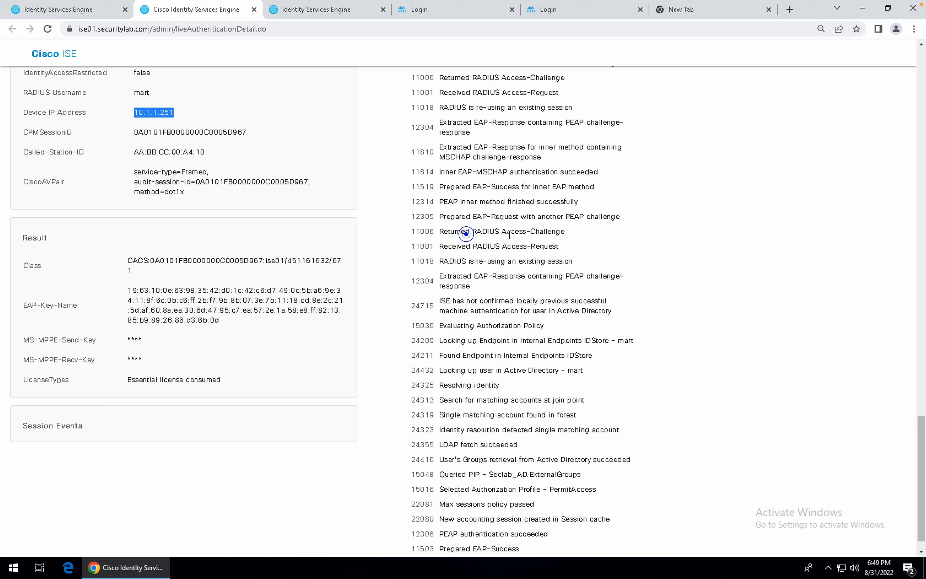
{"action": "left_click_drag", "start_coordinate": [465, 232], "coordinate": [552, 246]}
{"action": "left_click_drag", "start_coordinate": [457, 326], "coordinate": [540, 332]}
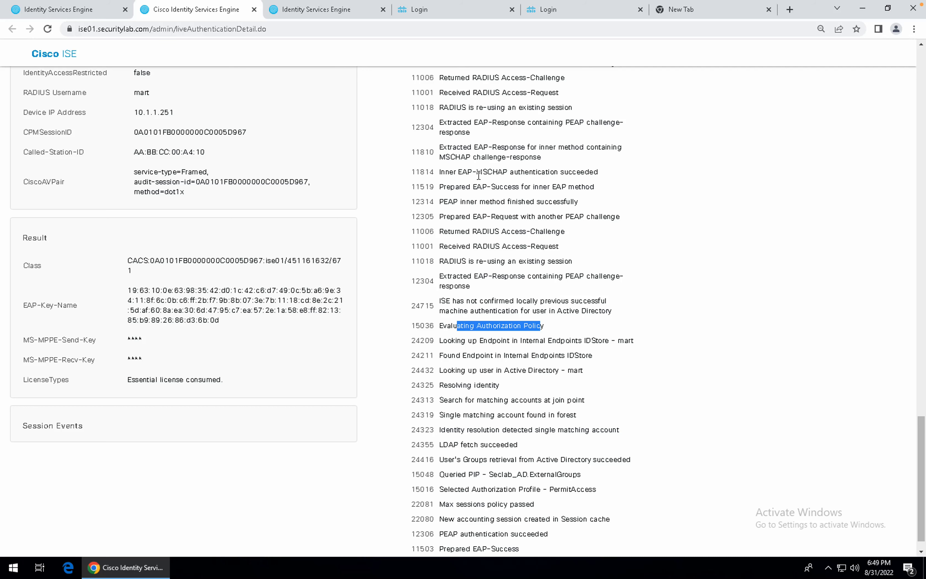
{"action": "scroll", "coordinate": [508, 368], "scroll_direction": "down", "scroll_amount": 1}
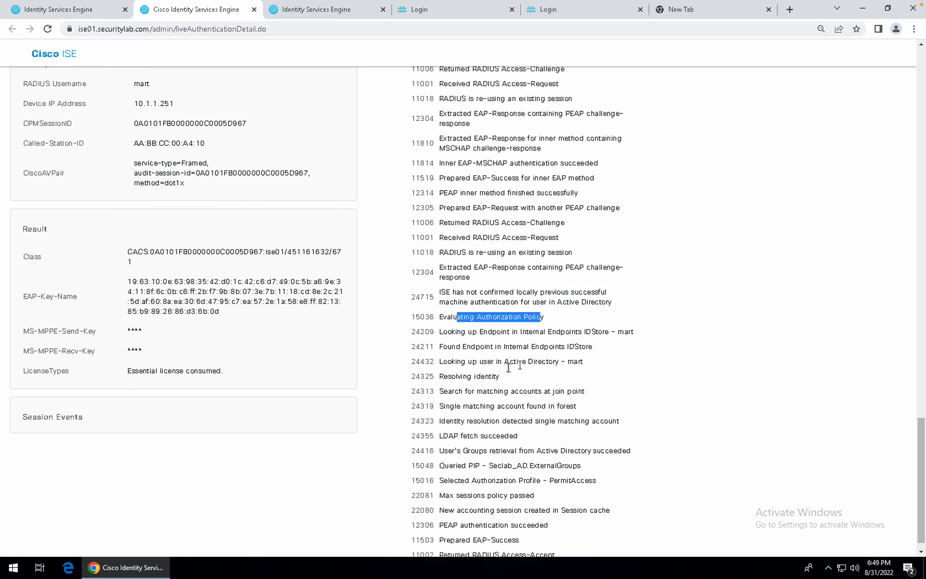
{"action": "scroll", "coordinate": [511, 387], "scroll_direction": "down", "scroll_amount": 1}
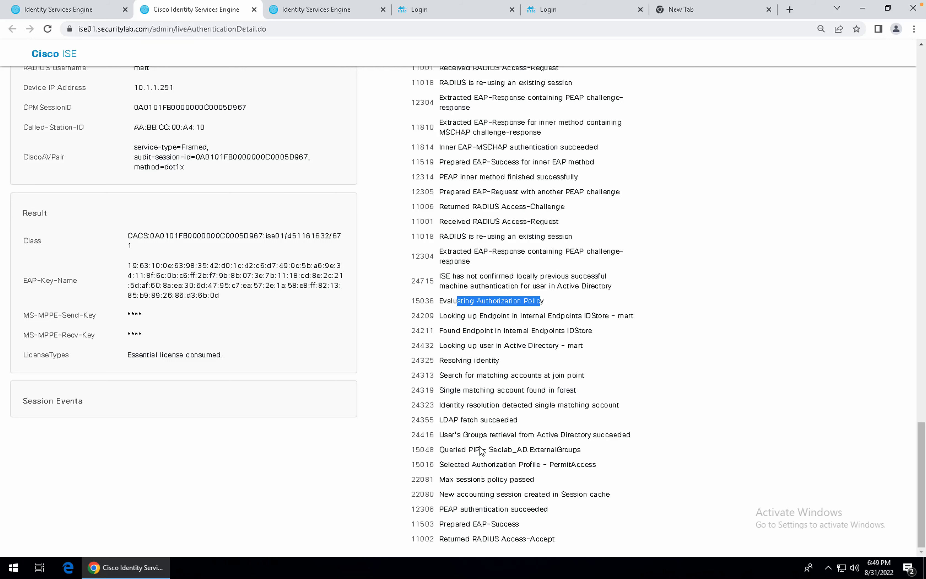
{"action": "left_click_drag", "start_coordinate": [496, 450], "coordinate": [573, 450]}
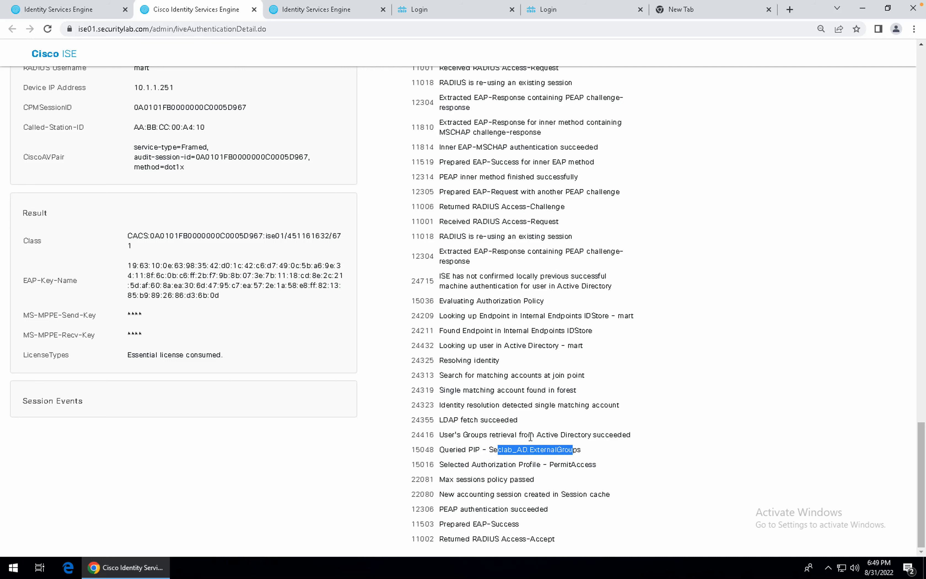
{"action": "scroll", "coordinate": [433, 408], "scroll_direction": "up", "scroll_amount": 3}
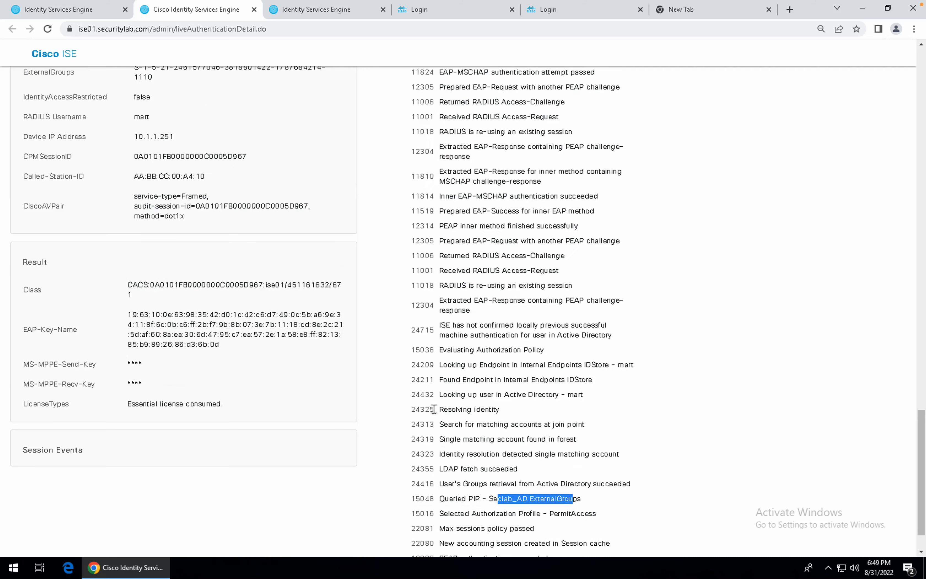
{"action": "scroll", "coordinate": [290, 268], "scroll_direction": "up", "scroll_amount": 1}
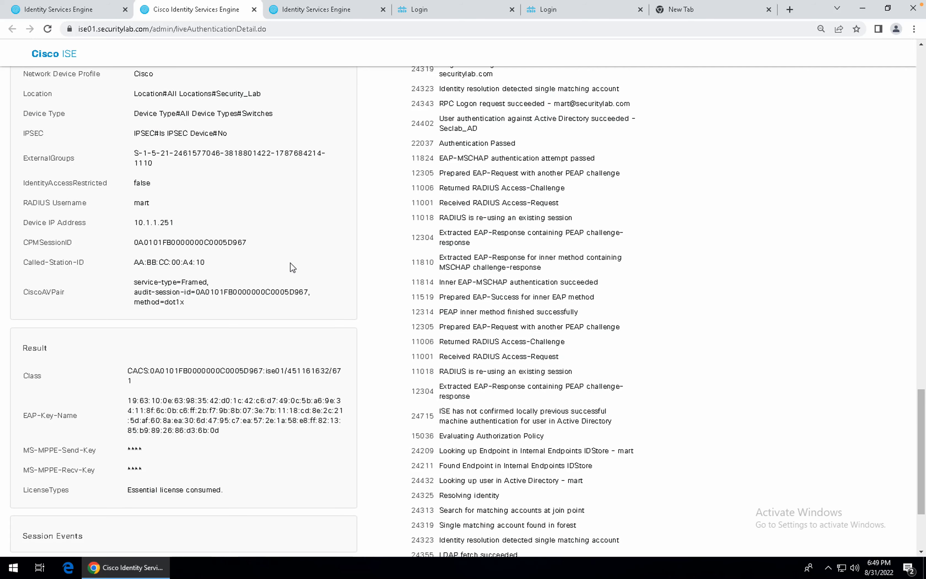
{"action": "scroll", "coordinate": [290, 262], "scroll_direction": "up", "scroll_amount": 3}
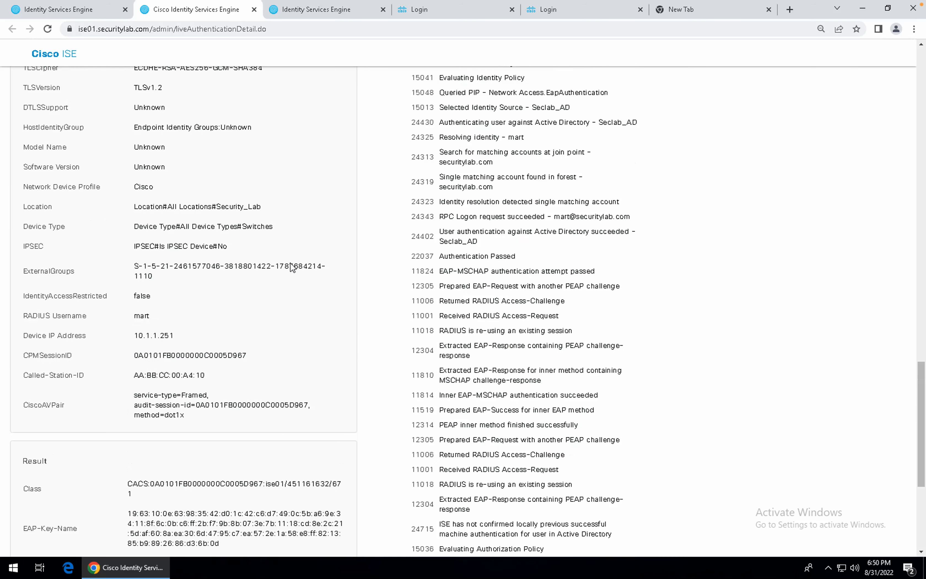
{"action": "scroll", "coordinate": [291, 263], "scroll_direction": "up", "scroll_amount": 2}
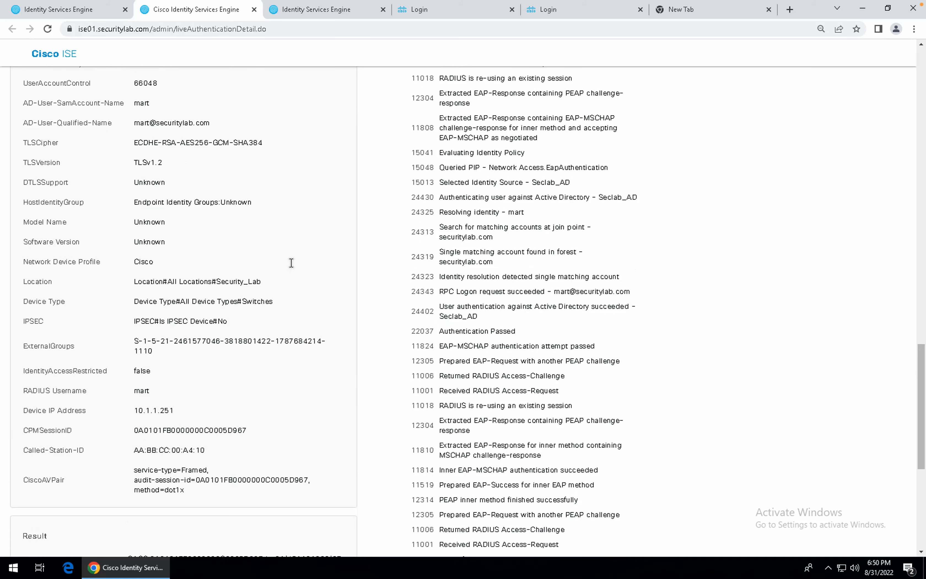
{"action": "scroll", "coordinate": [289, 262], "scroll_direction": "up", "scroll_amount": 6}
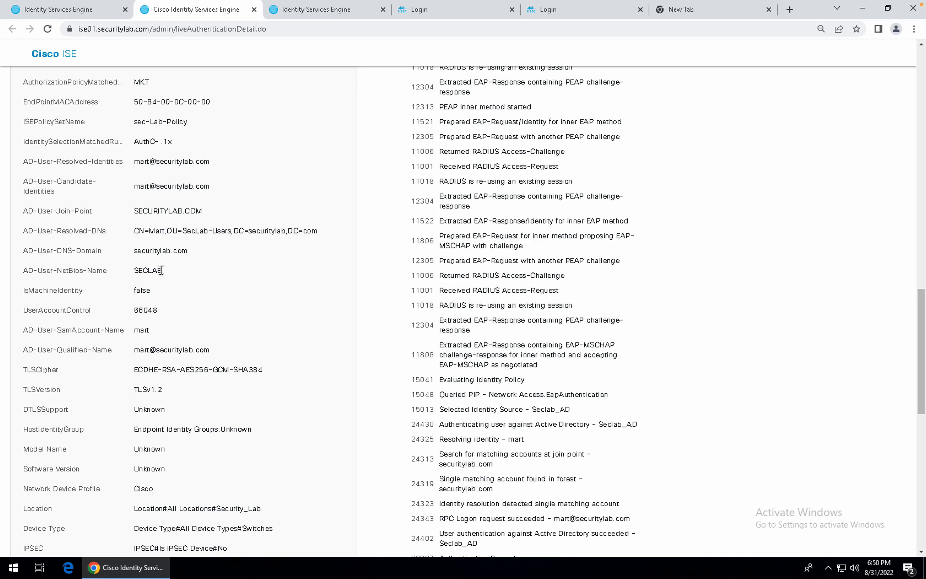
{"action": "scroll", "coordinate": [161, 270], "scroll_direction": "down", "scroll_amount": 1}
{"action": "scroll", "coordinate": [160, 270], "scroll_direction": "down", "scroll_amount": 1}
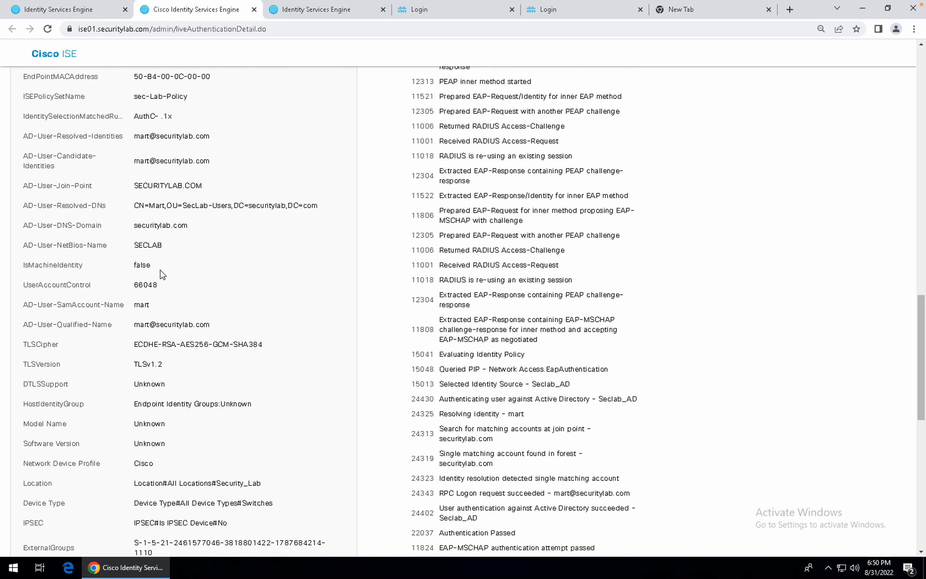
{"action": "scroll", "coordinate": [160, 270], "scroll_direction": "down", "scroll_amount": 2}
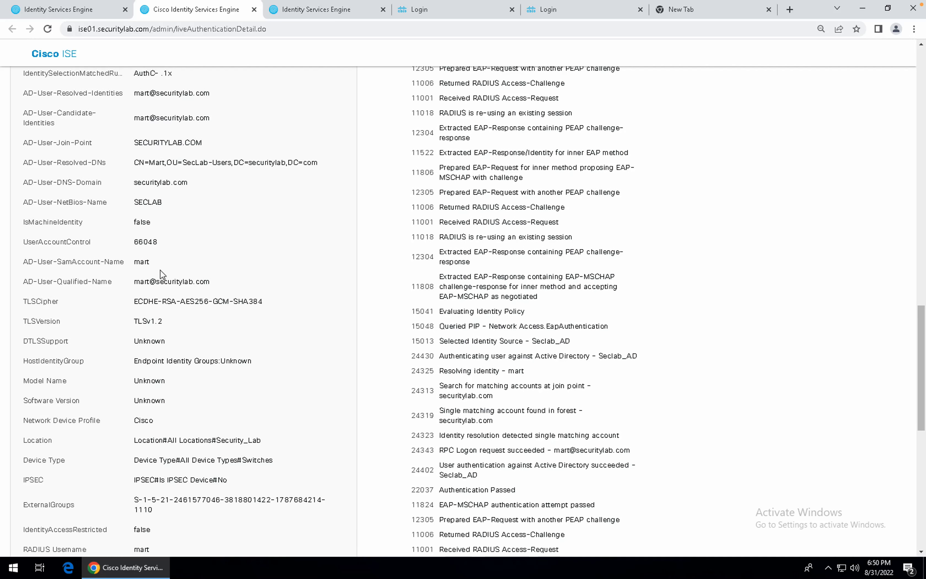
{"action": "scroll", "coordinate": [160, 269], "scroll_direction": "up", "scroll_amount": 3}
{"action": "scroll", "coordinate": [159, 269], "scroll_direction": "up", "scroll_amount": 3}
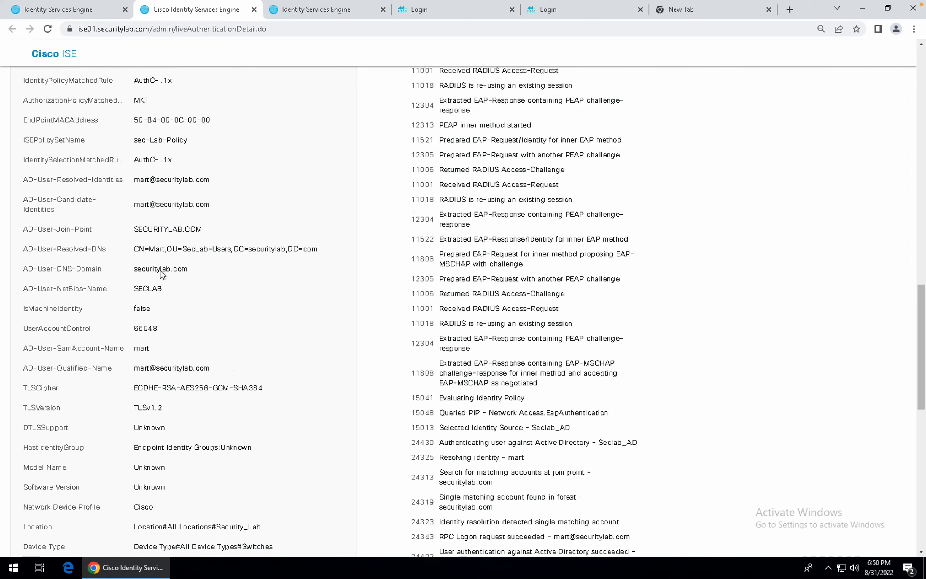
{"action": "scroll", "coordinate": [159, 270], "scroll_direction": "up", "scroll_amount": 10}
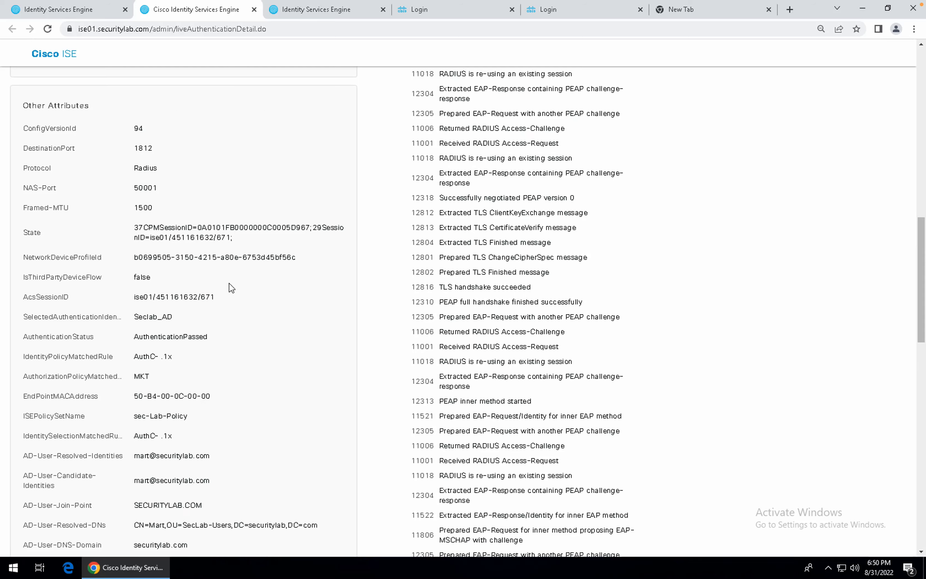
{"action": "scroll", "coordinate": [231, 288], "scroll_direction": "up", "scroll_amount": 2}
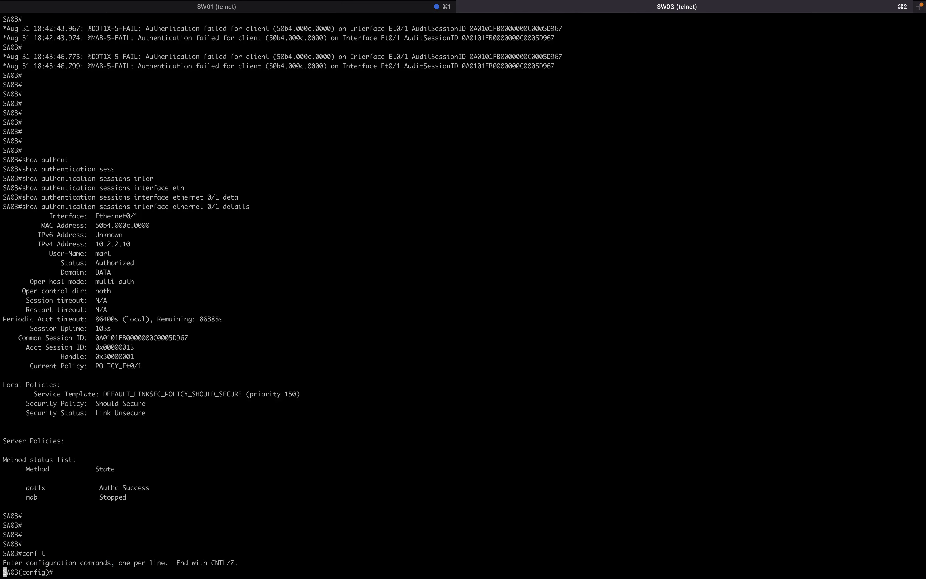
- On the SW03 console, enter interface eth0/1 configuration after correcting a mistyped interface command
{"action": "key", "text": "Return"}
{"action": "key", "text": "Return"}
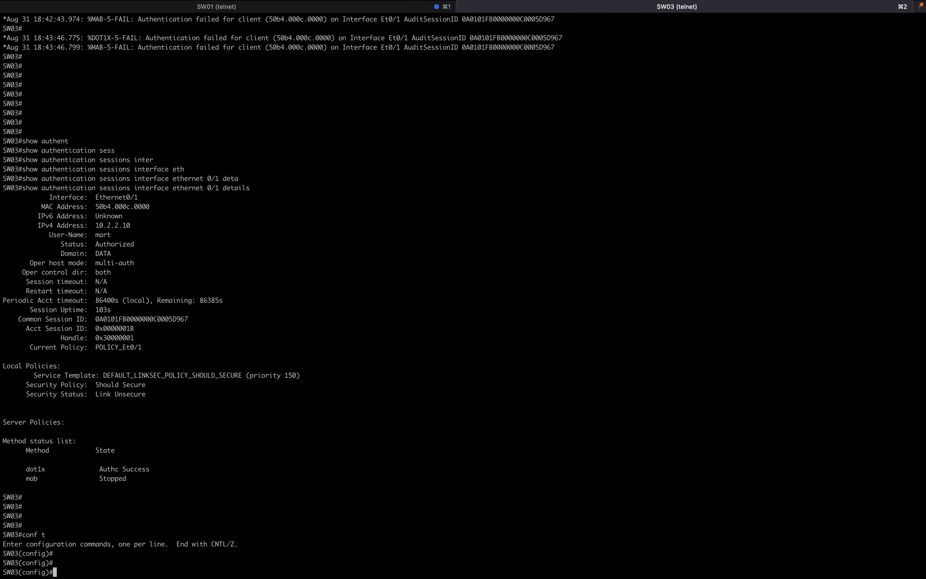
{"action": "type", "text": "inter teth0/1"}
{"action": "key", "text": "Return"}
{"action": "type", "text": "inter eth"}
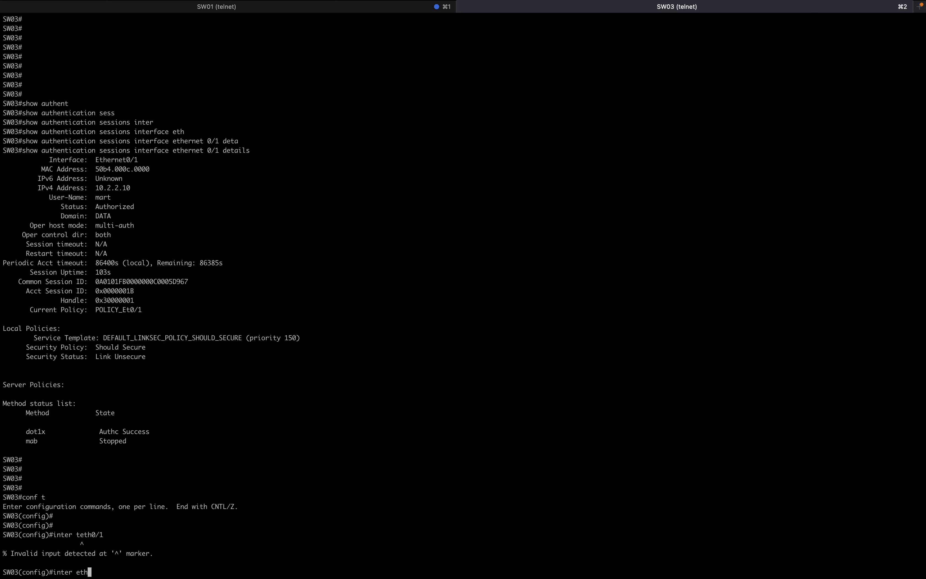
{"action": "type", "text": "0/1"}
{"action": "key", "text": "Return"}
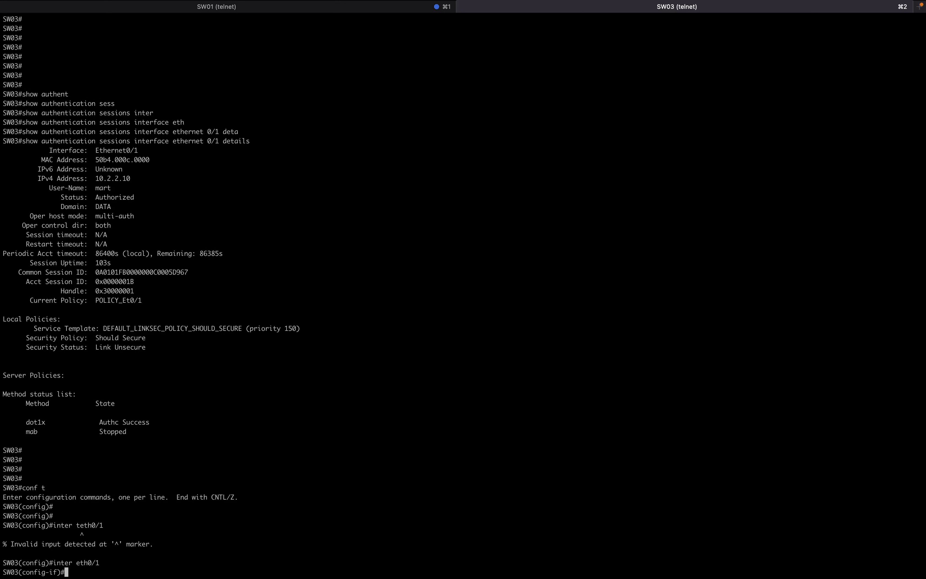
- Run 'no authentication open' to remove open authentication from Eth0/1
{"action": "type", "text": "no authe"}
{"action": "key", "text": "Tab"}
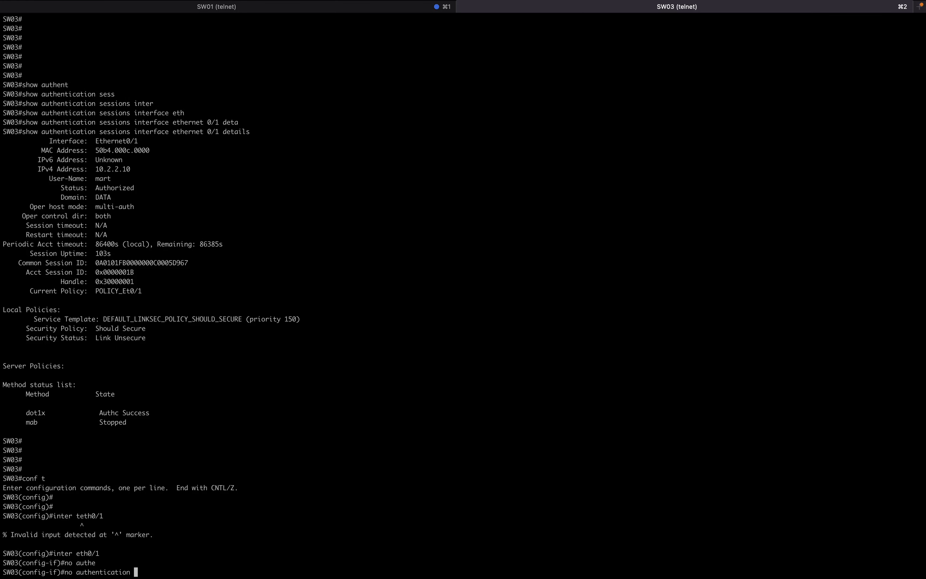
{"action": "type", "text": "open"}
{"action": "key", "text": "Tab"}
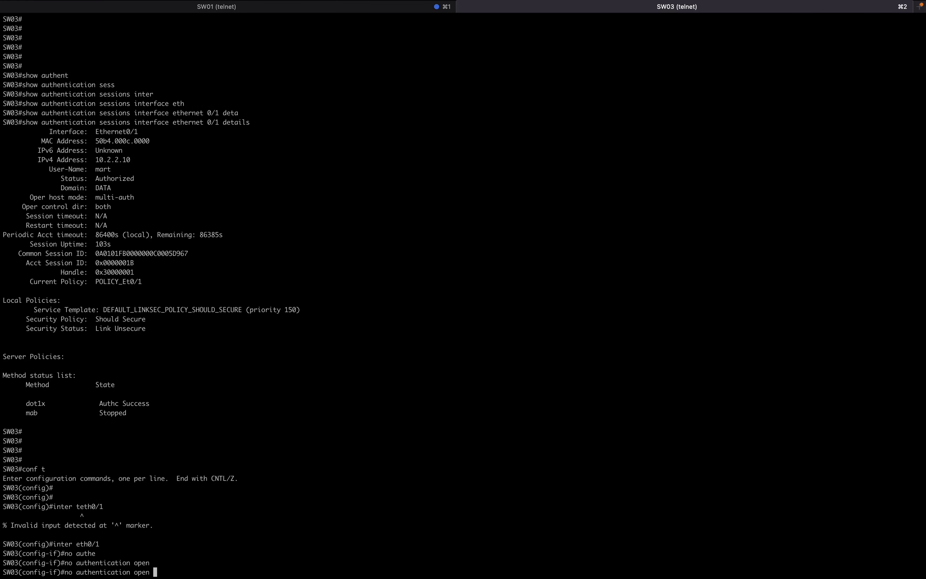
{"action": "key", "text": "ctrl+a"}
{"action": "key", "text": "Return"}
- Leave configuration mode with 'end' and save the switch configuration with 'wr'
{"action": "type", "text": "end"}
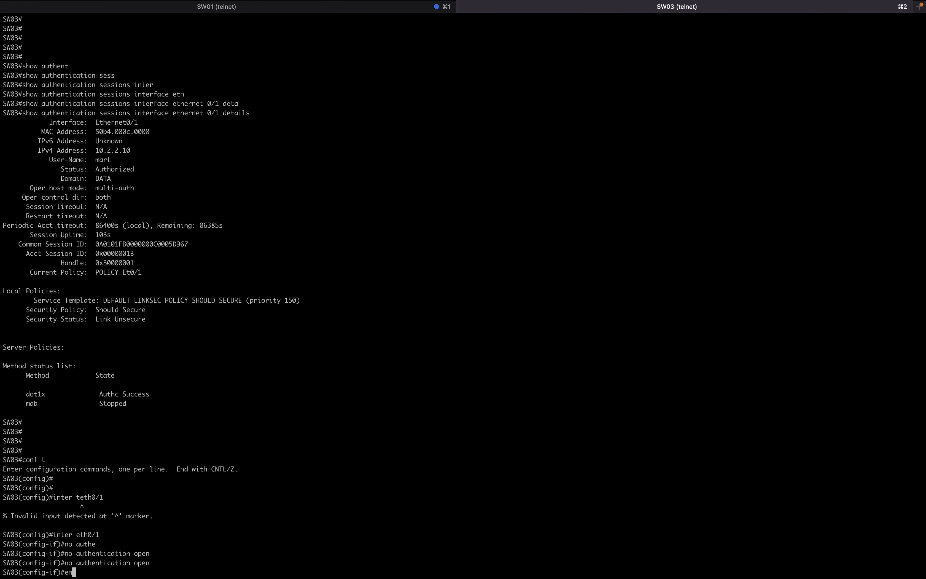
{"action": "key", "text": "Return"}
{"action": "key", "text": "Return"}
{"action": "key", "text": "Return"}
{"action": "key", "text": "Return"}
{"action": "key", "text": "Return"}
{"action": "key", "text": "Return"}
{"action": "key", "text": "Return"}
{"action": "key", "text": "Return"}
{"action": "key", "text": "Return"}
{"action": "key", "text": "Return"}
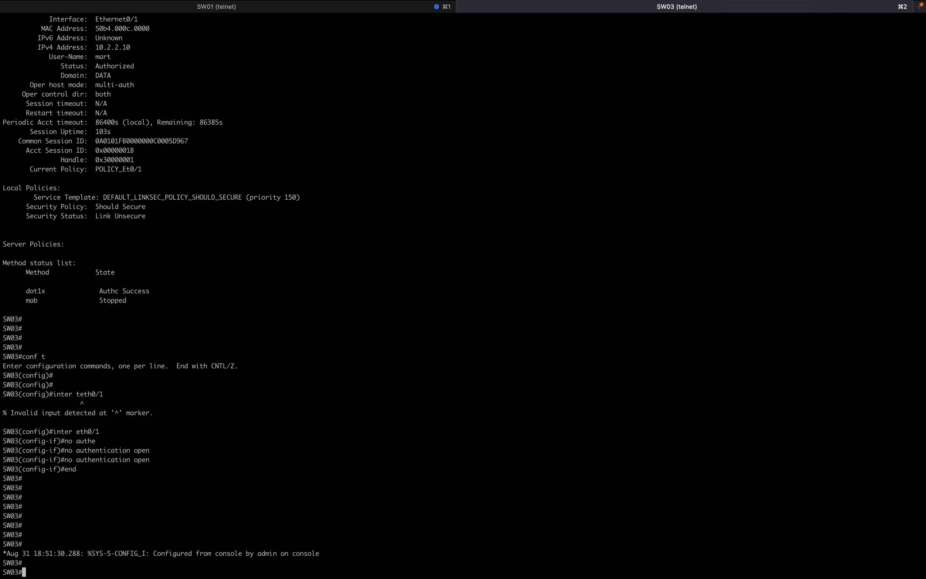
{"action": "type", "text": "wr"}
{"action": "key", "text": "Return"}
{"action": "key", "text": "Return"}
{"action": "key", "text": "Return"}
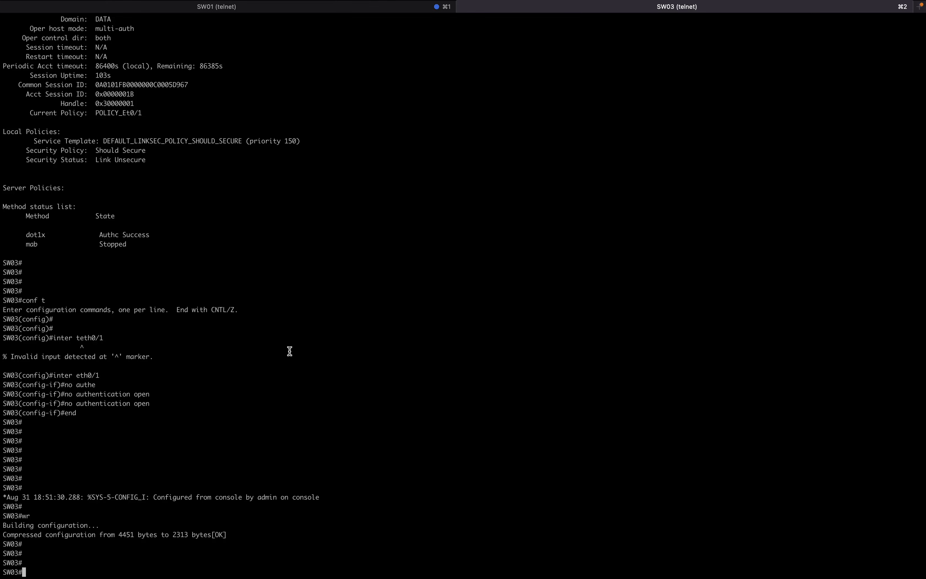
{"action": "key", "text": "ctrl+Left"}
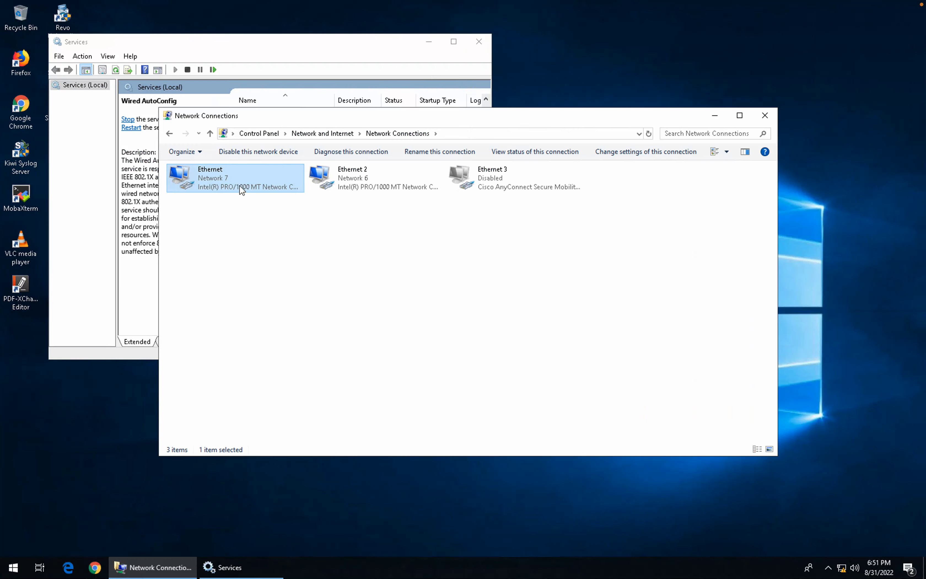
- Disable and then re-enable the client's Ethernet adapter so it reconnects to Network 7
{"action": "right_click", "coordinate": [240, 185]}
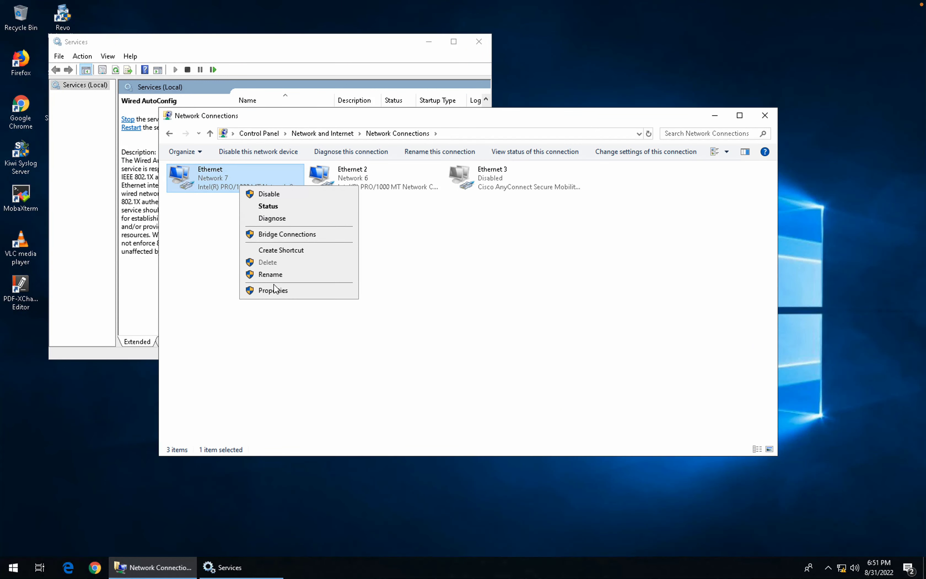
{"action": "left_click", "coordinate": [271, 195]}
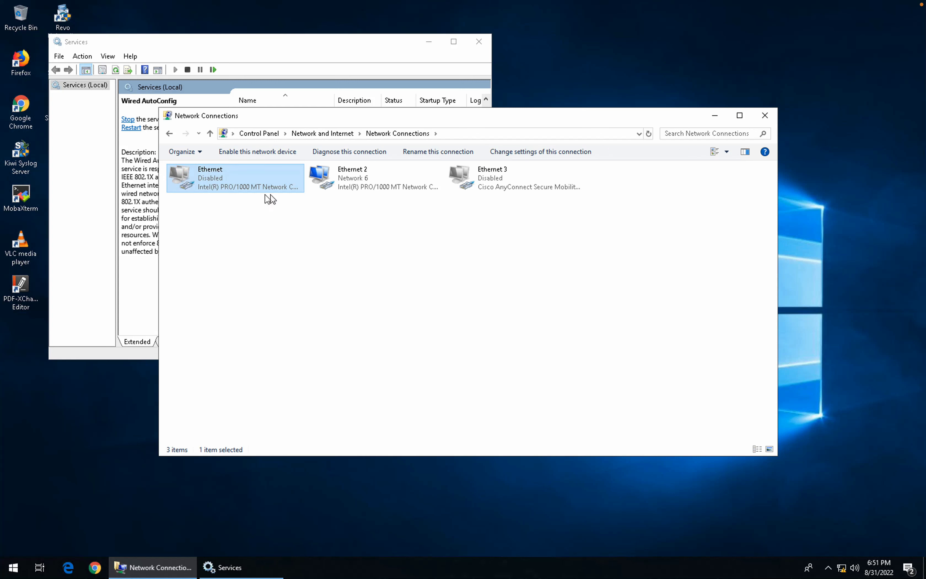
{"action": "right_click", "coordinate": [239, 185]}
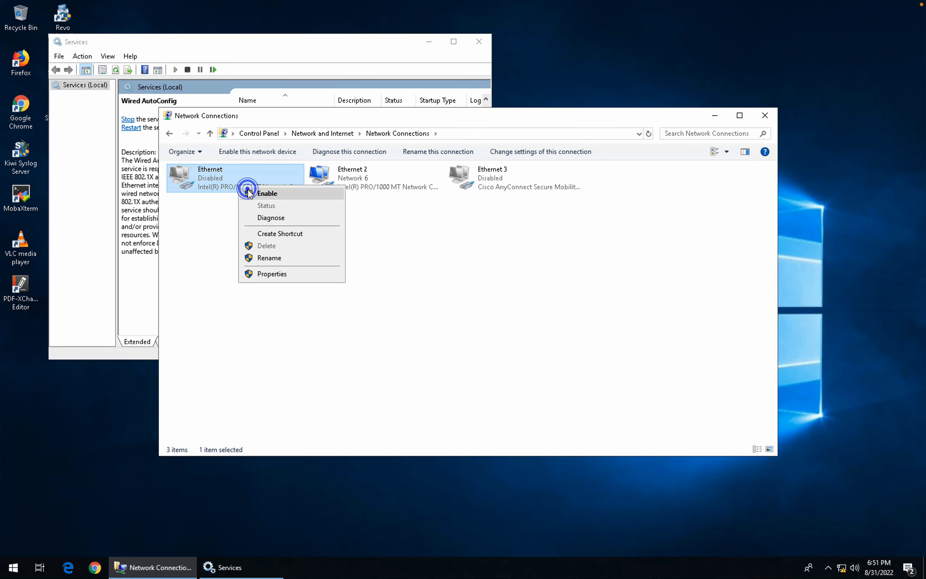
{"action": "left_click", "coordinate": [249, 191]}
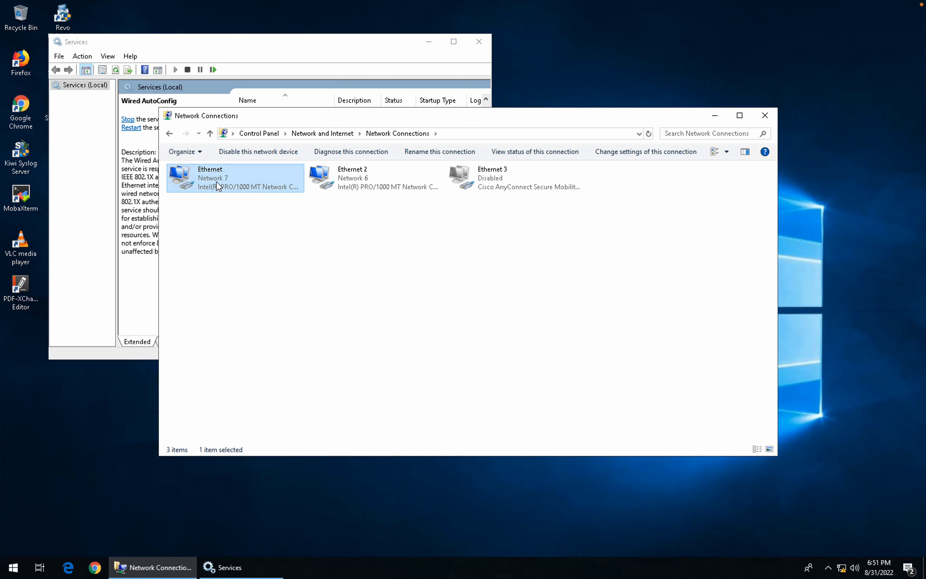
- On SW03, run 'show authentication sessions interface eth0/1 details'
{"action": "key", "text": "super+Tab"}
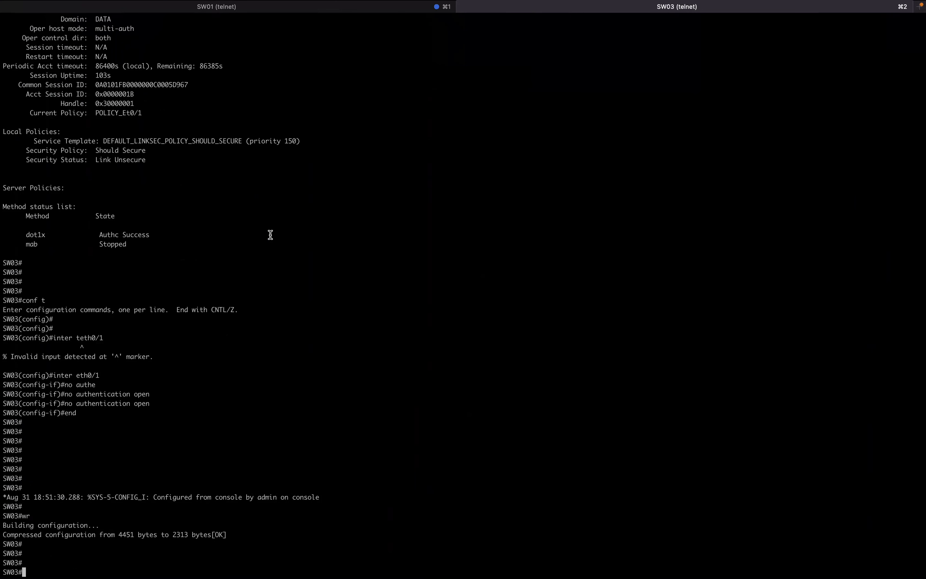
{"action": "type", "text": "show authe"}
{"action": "key", "text": "Tab"}
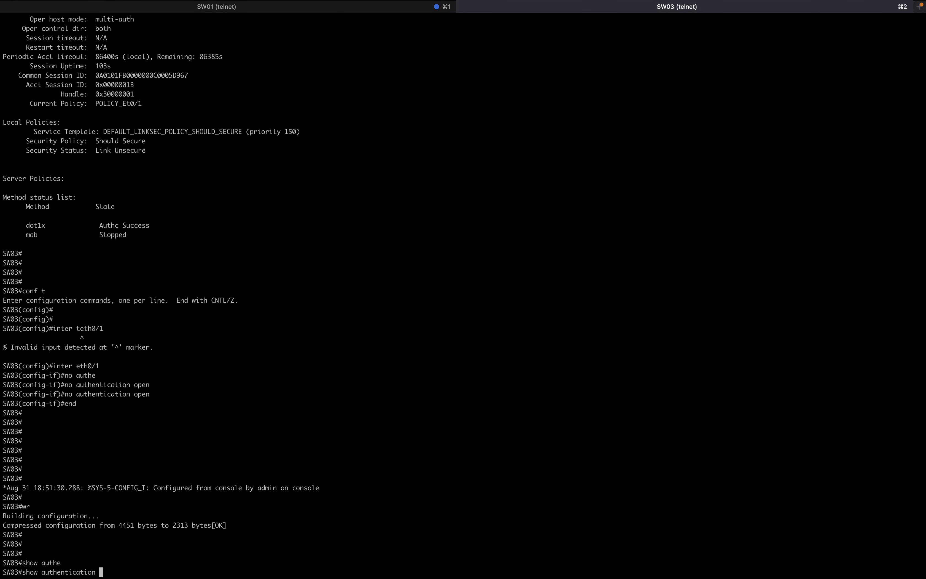
{"action": "type", "text": "ses"}
{"action": "key", "text": "Tab"}
{"action": "type", "text": "inter"}
{"action": "key", "text": "Tab"}
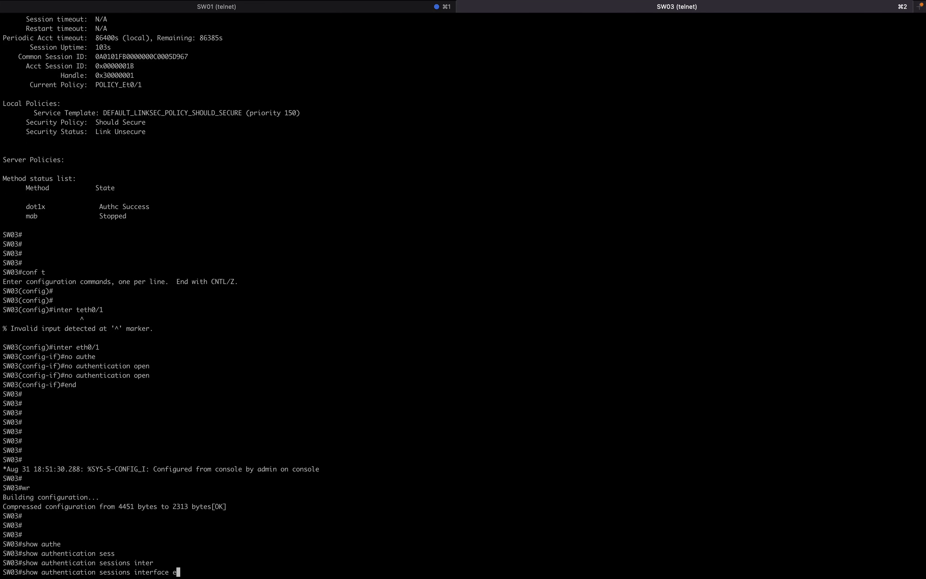
{"action": "type", "text": "eth0/1 deta"}
{"action": "key", "text": "Tab"}
{"action": "key", "text": "Return"}
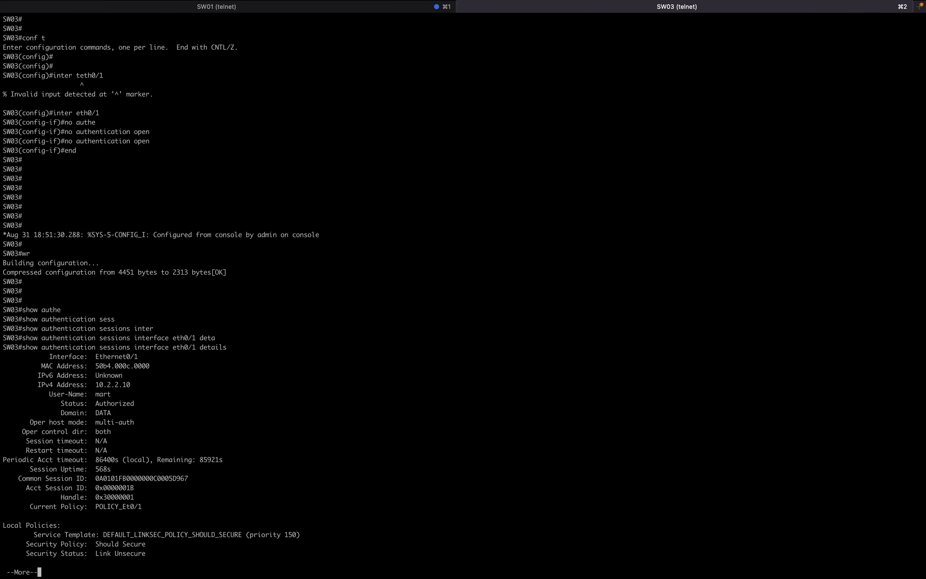
- Page through the session output to confirm the Authorized status, then return to the ISE Live Logs
{"action": "key", "text": "space"}
{"action": "left_click_drag", "start_coordinate": [119, 323], "coordinate": [78, 339]}
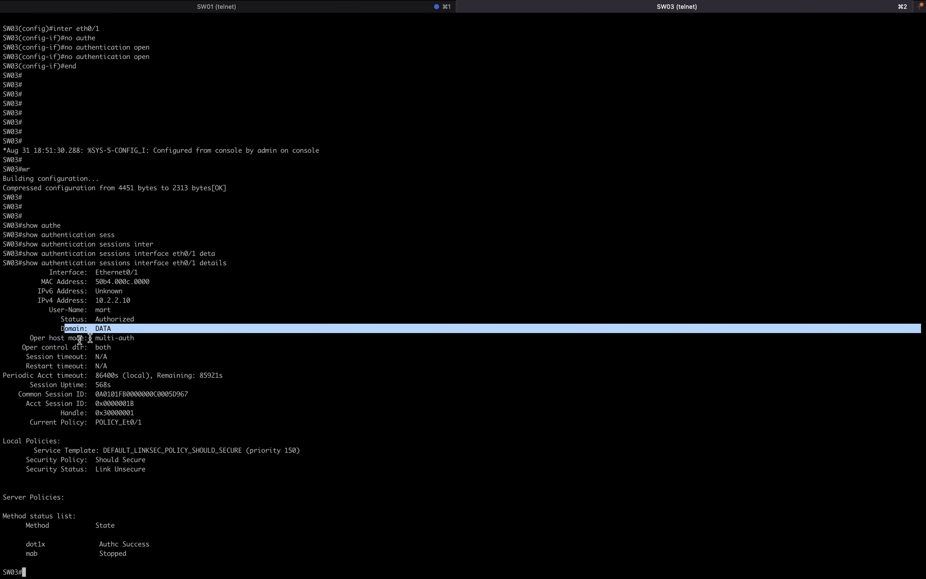
{"action": "left_click", "coordinate": [76, 342]}
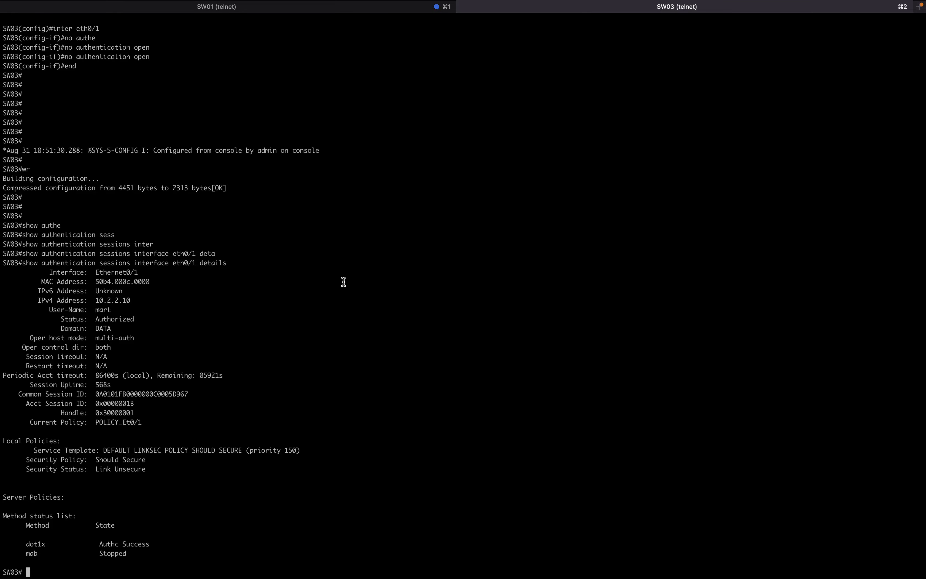
{"action": "key", "text": "ctrl+Right"}
{"action": "key", "text": "ctrl+Right"}
{"action": "key", "text": "ctrl+Right"}
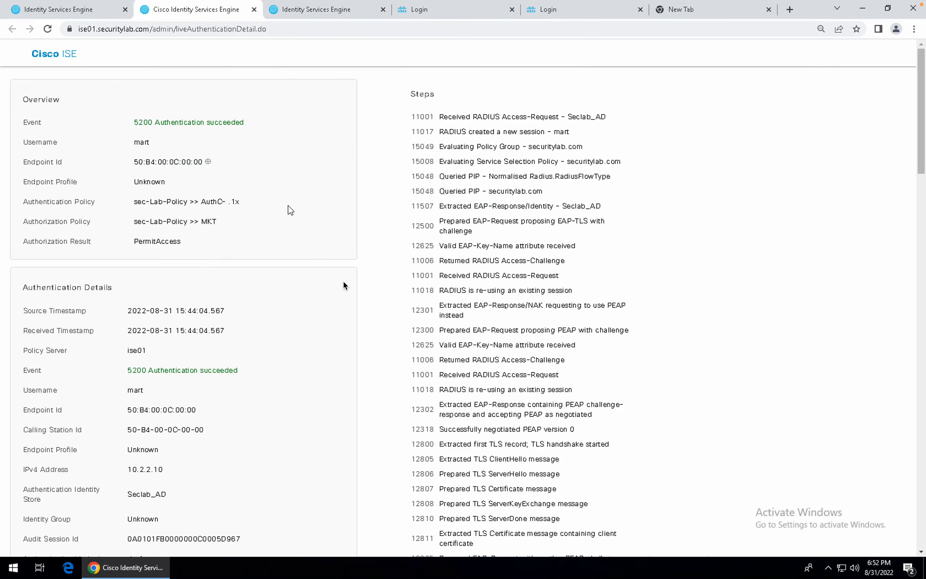
{"action": "left_click", "coordinate": [107, 11]}
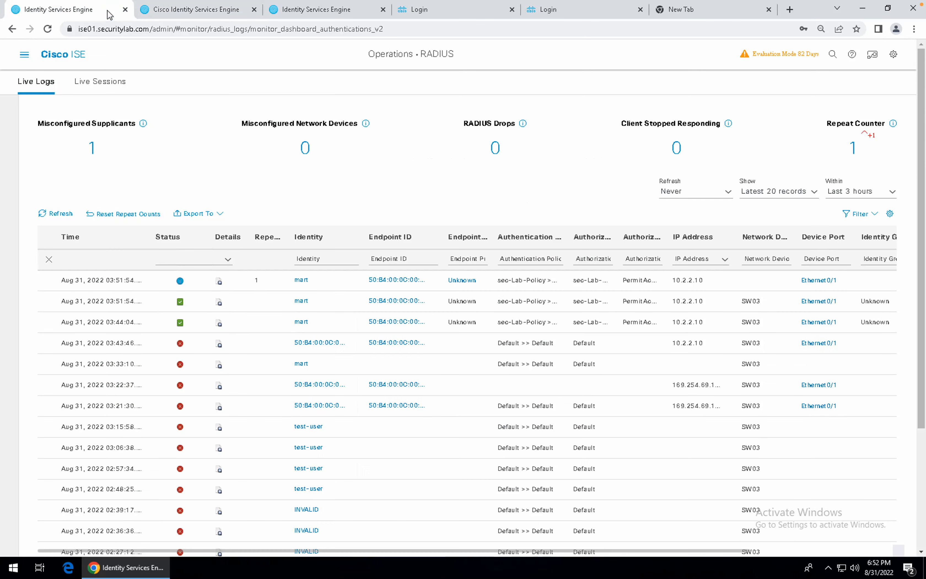